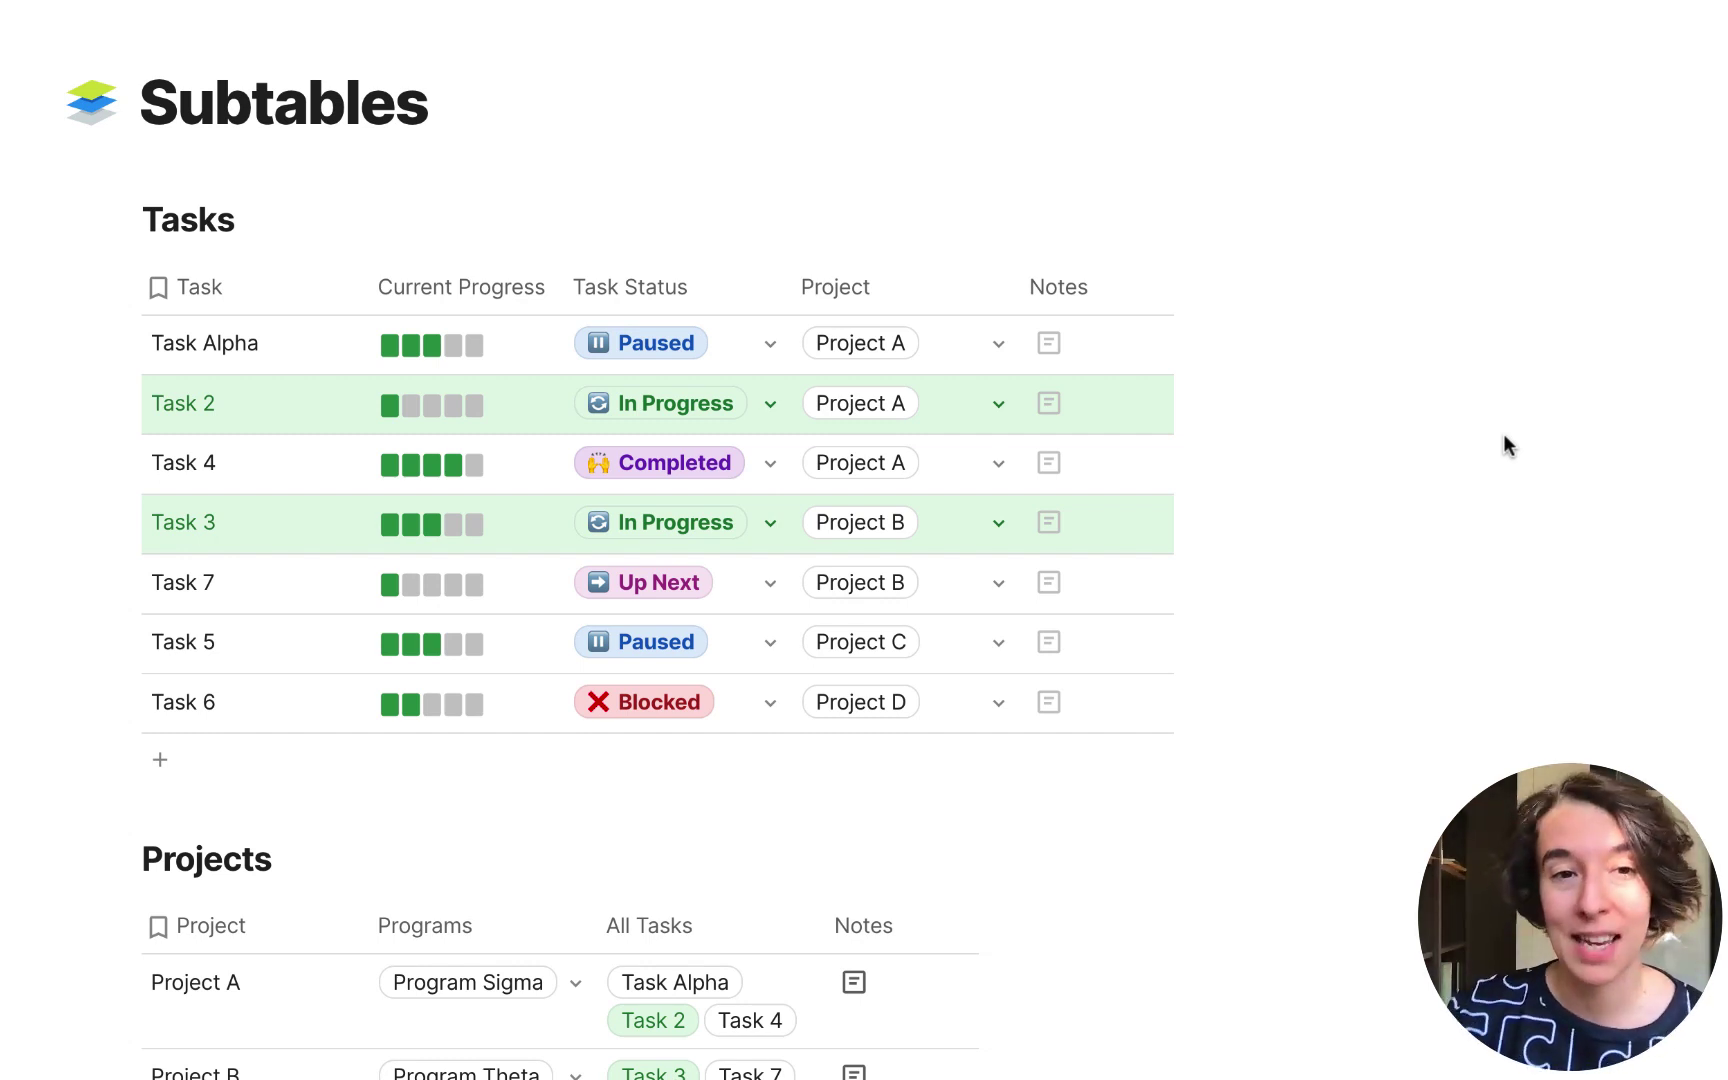
# Open Task Alpha's Notes in its row detail and insert a new table with the /table command.
pyautogui.click(1080, 346)
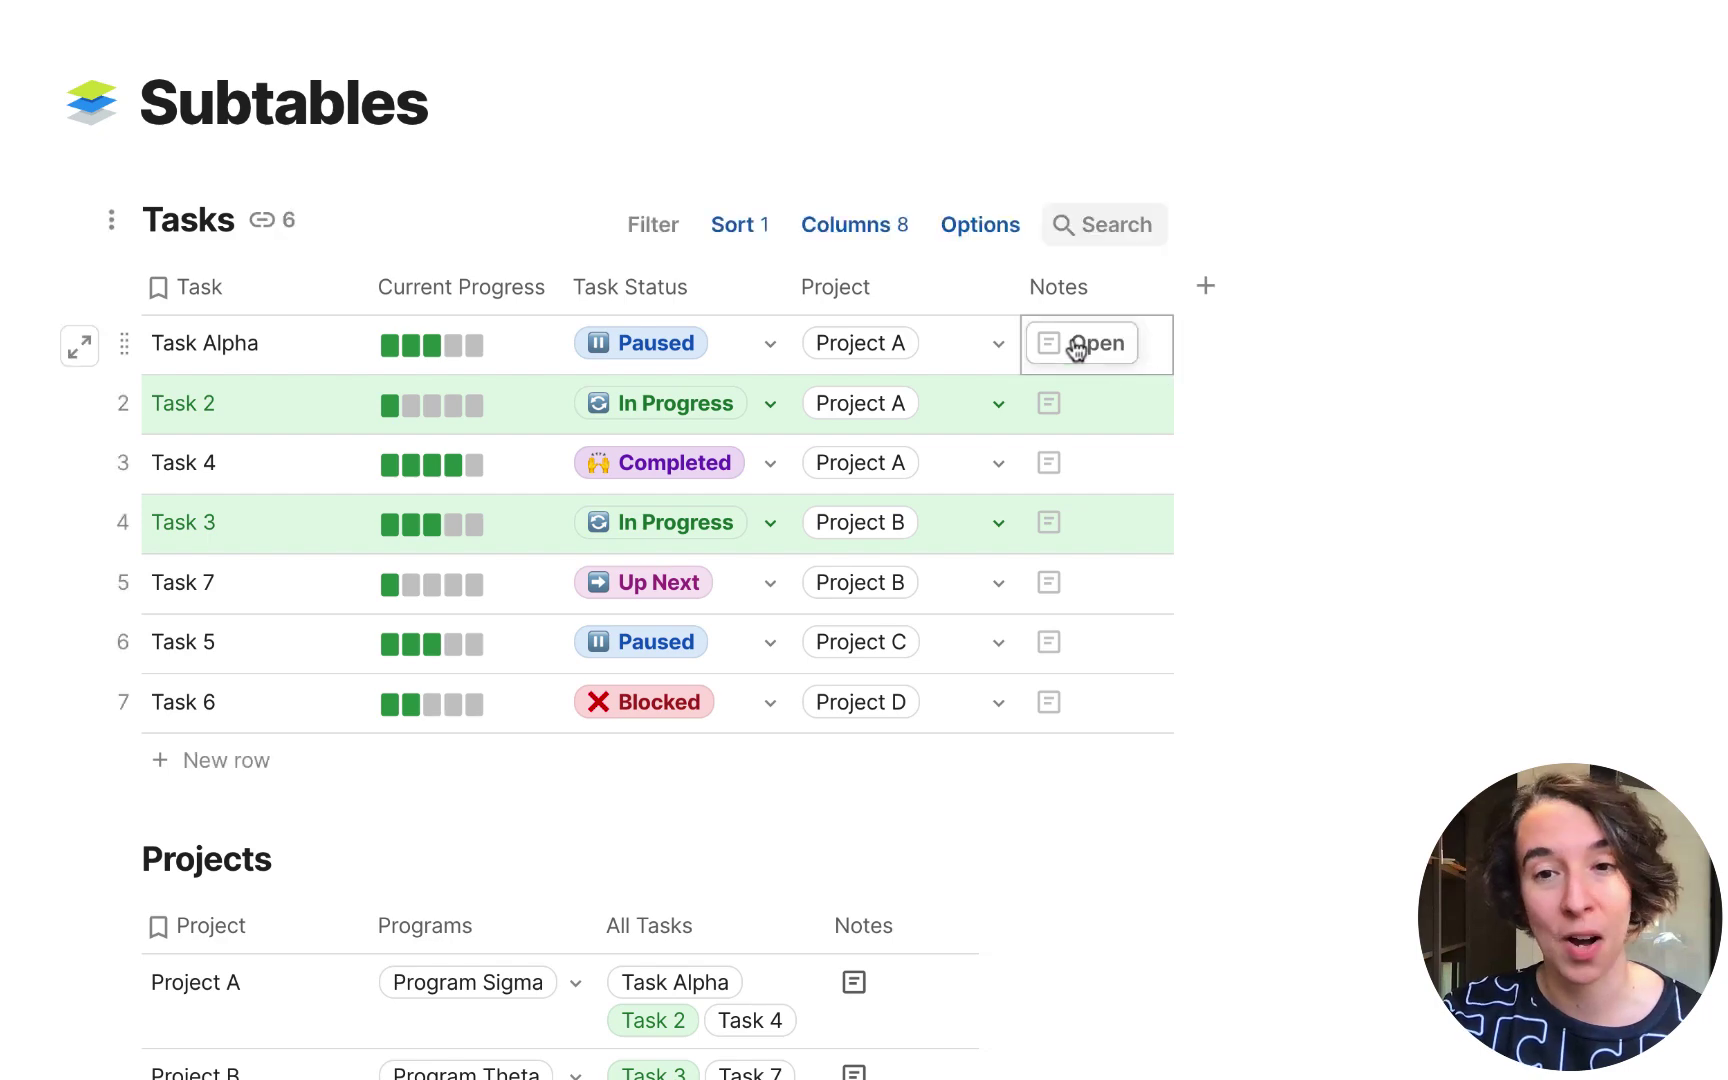
pyautogui.click(1080, 346)
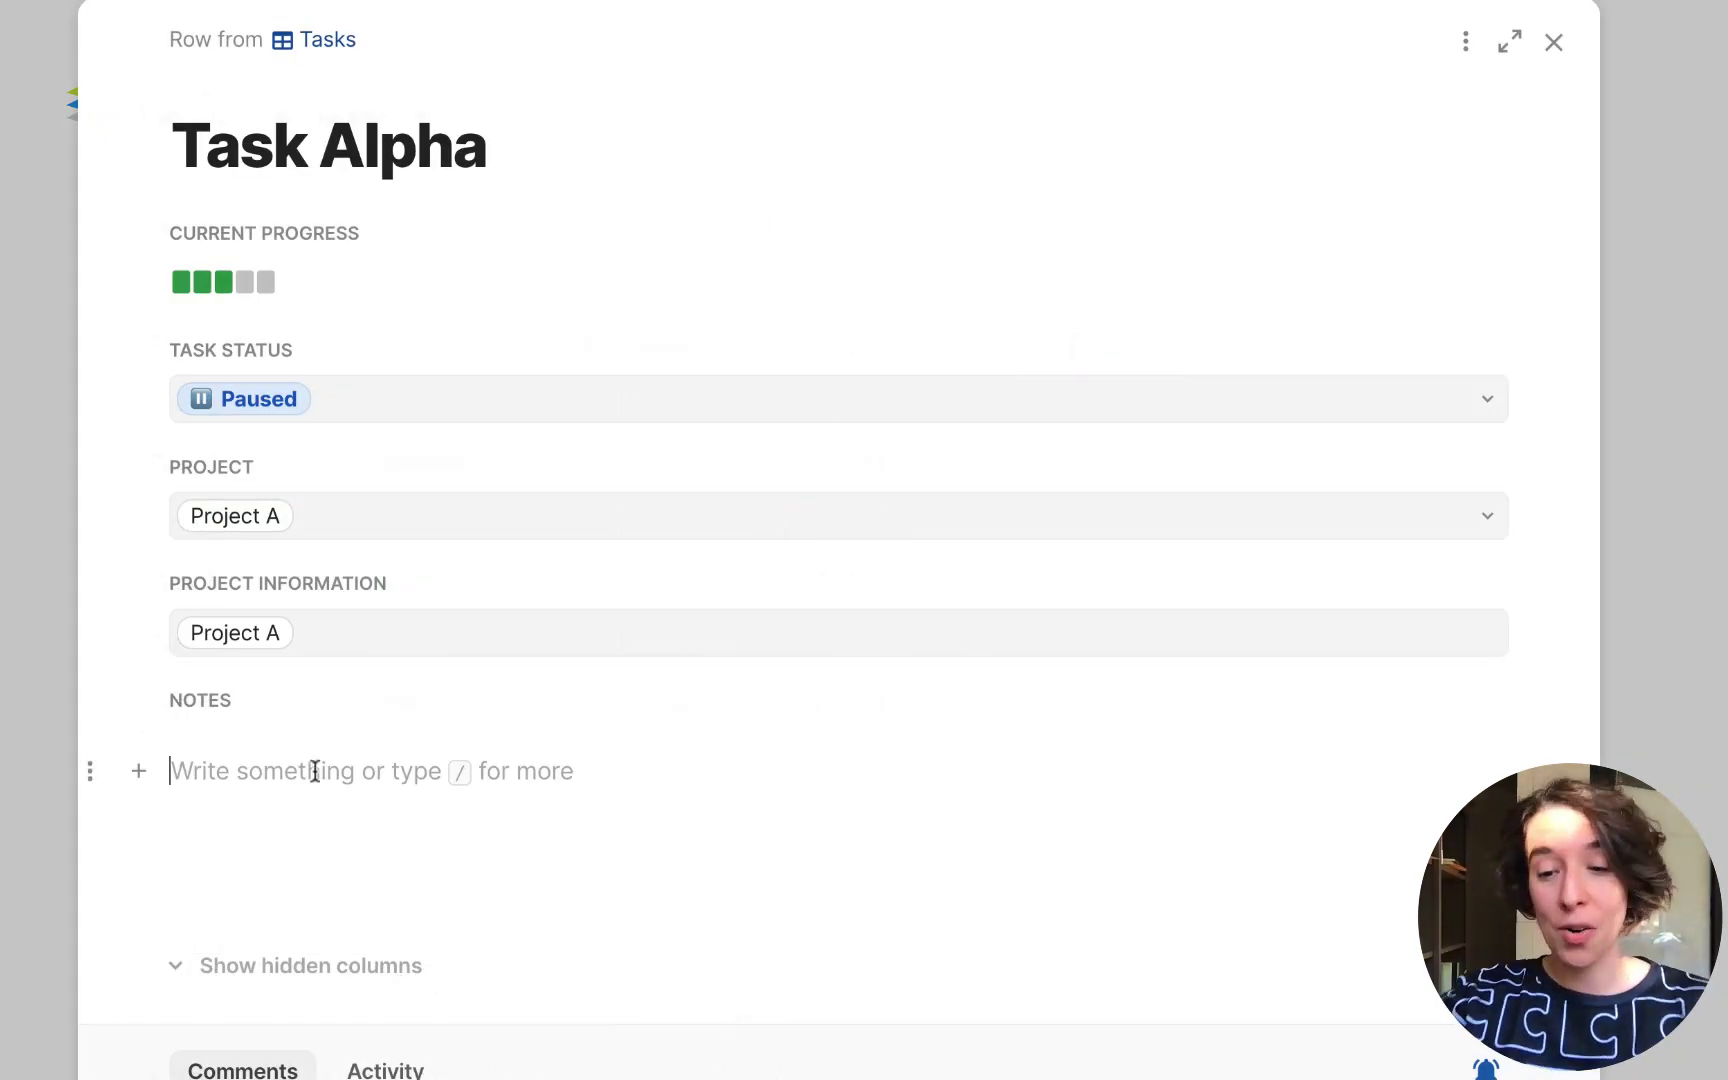
pyautogui.write('/tabl')
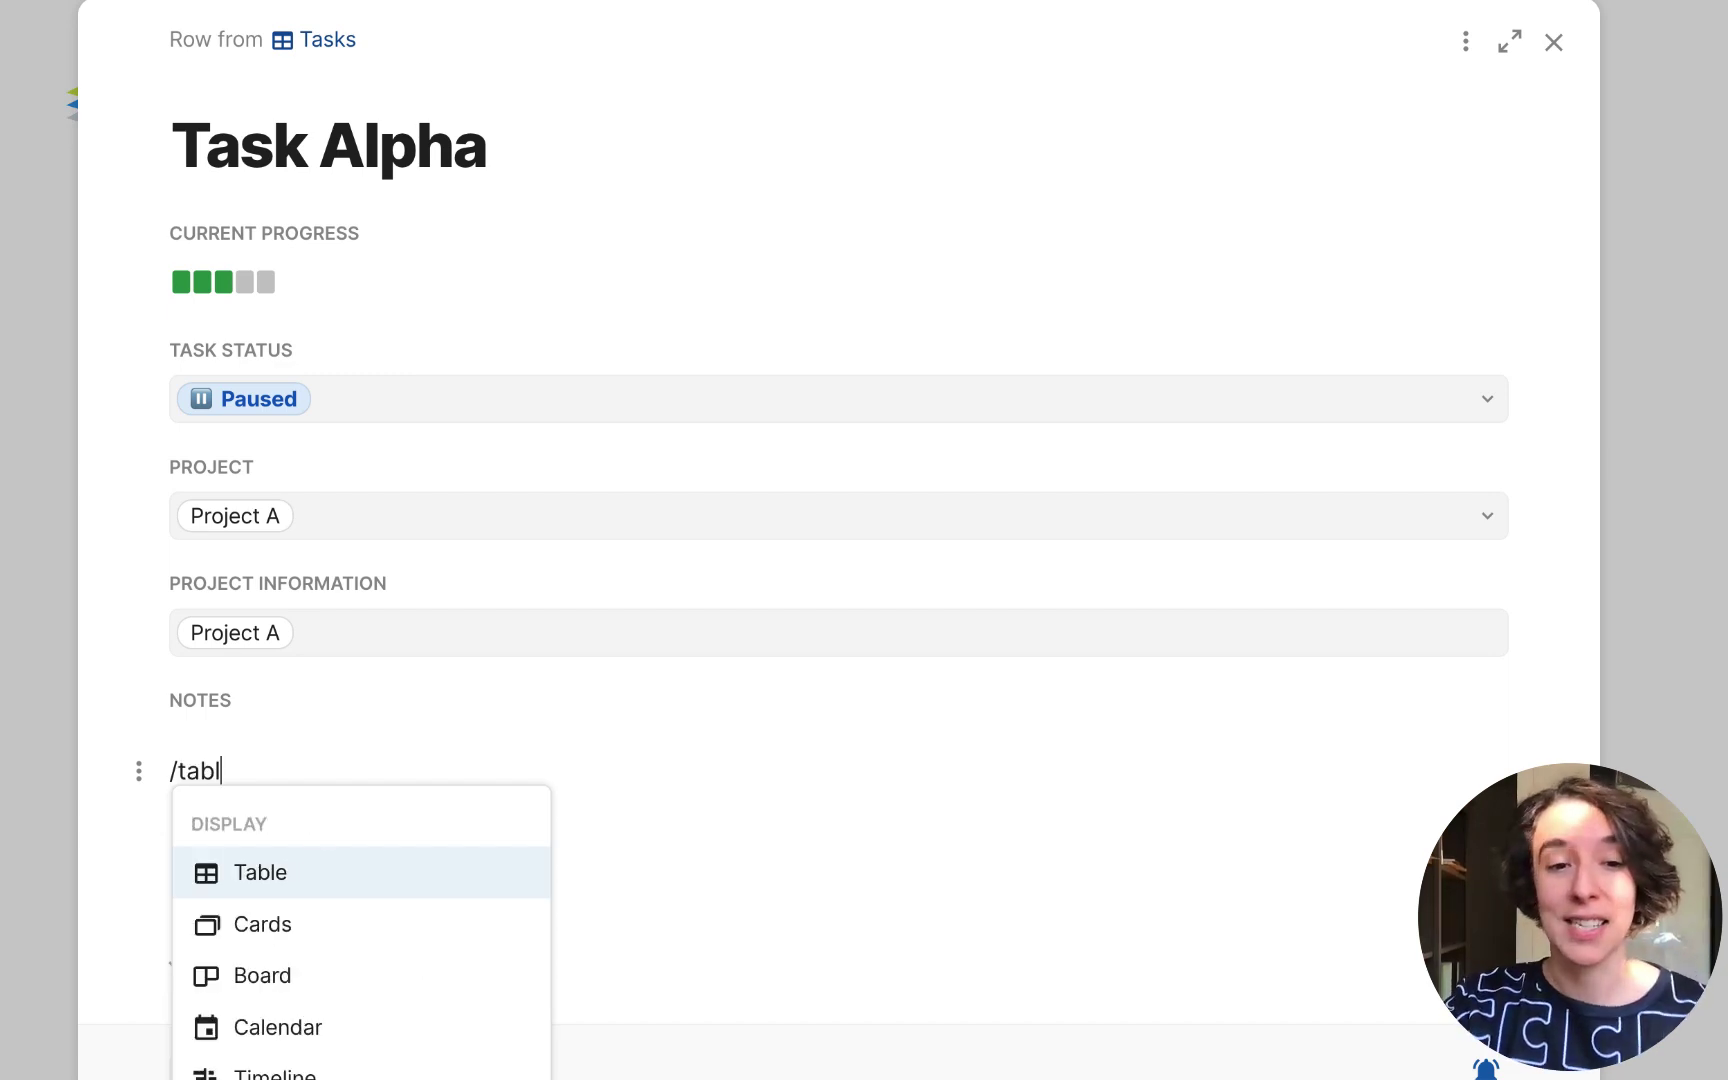
pyautogui.click(319, 890)
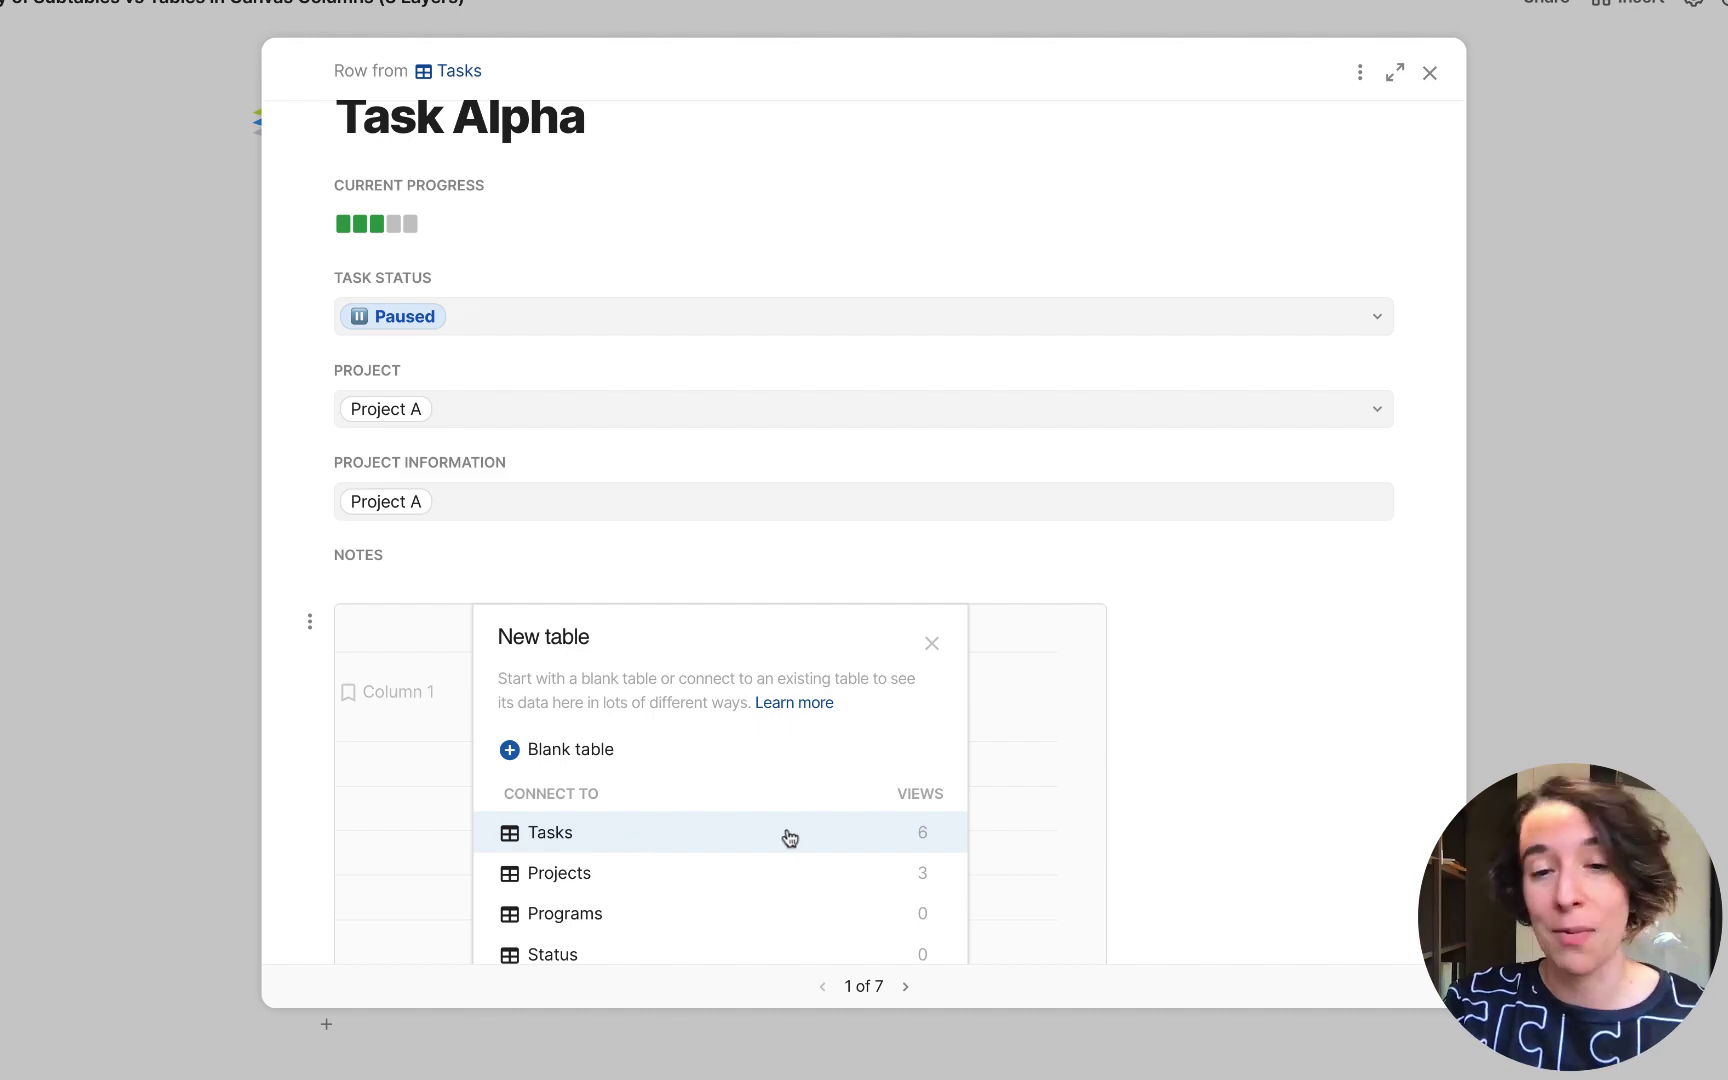
# Connect the new Notes table to Tasks, creating 'View 5 of Tasks' with all seven tasks.
pyautogui.click(790, 834)
pyautogui.scroll(-2, 829, 821)
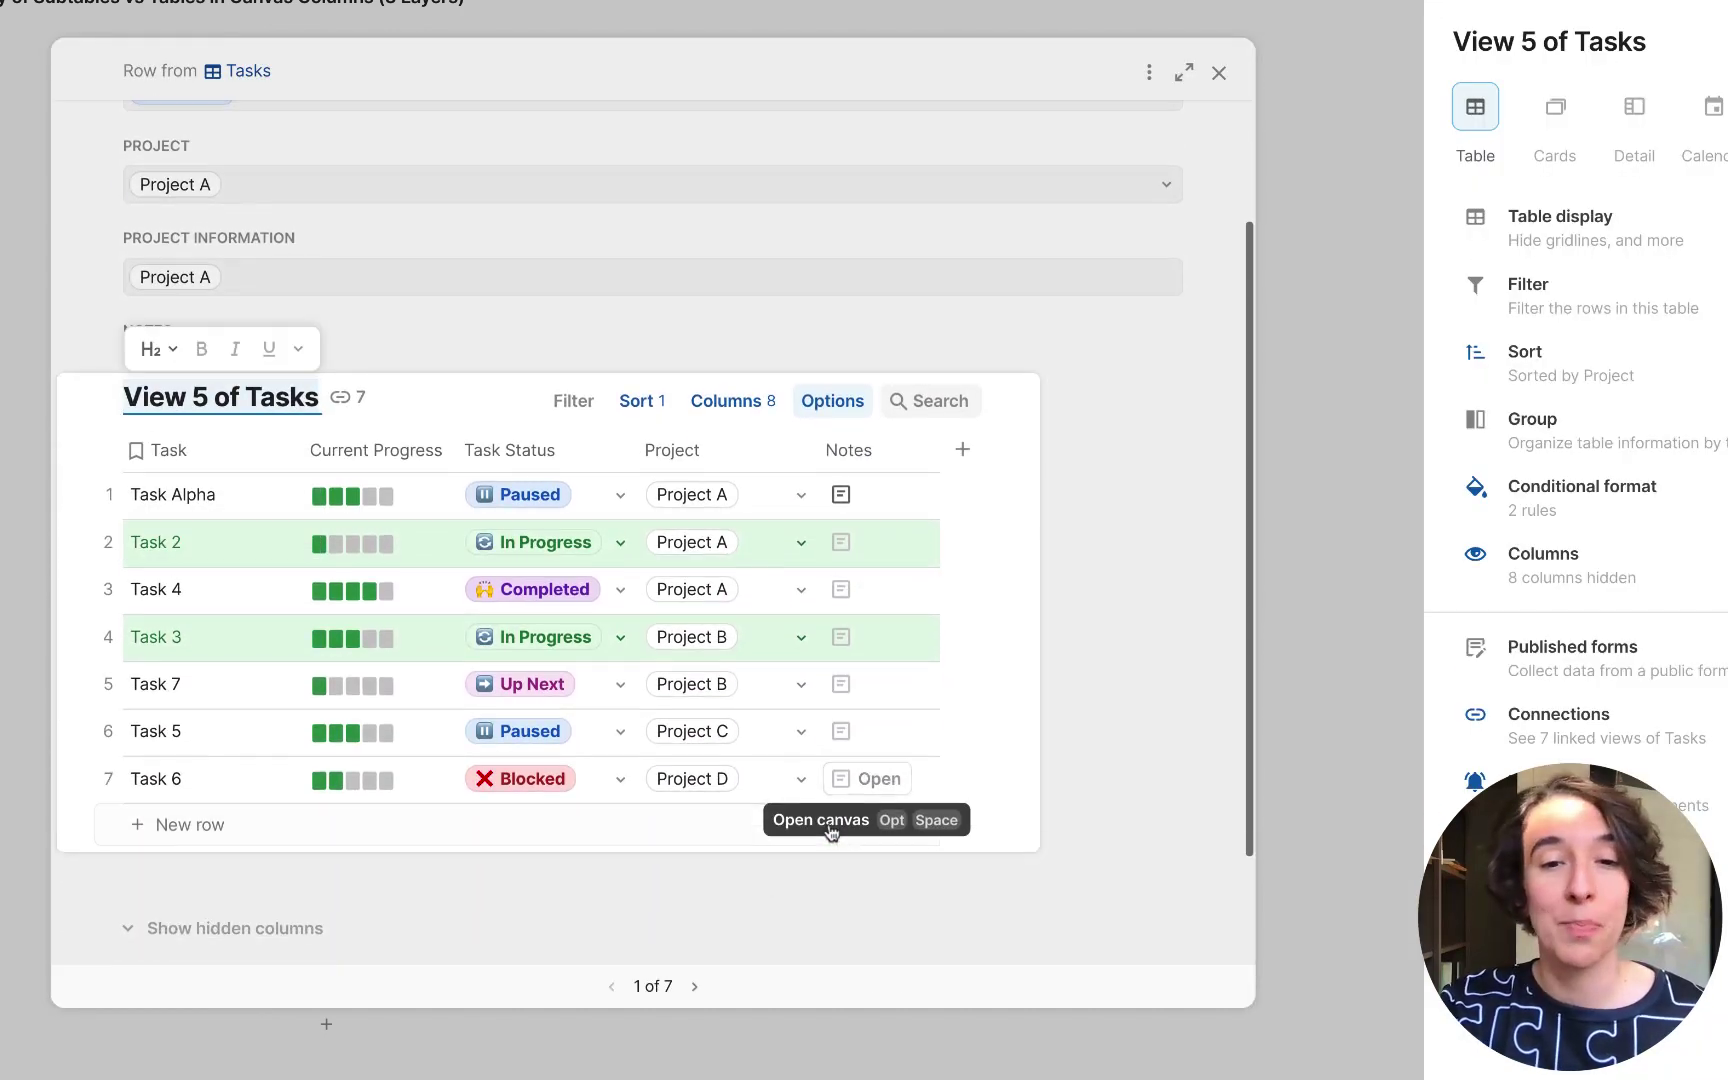
pyautogui.click(1067, 793)
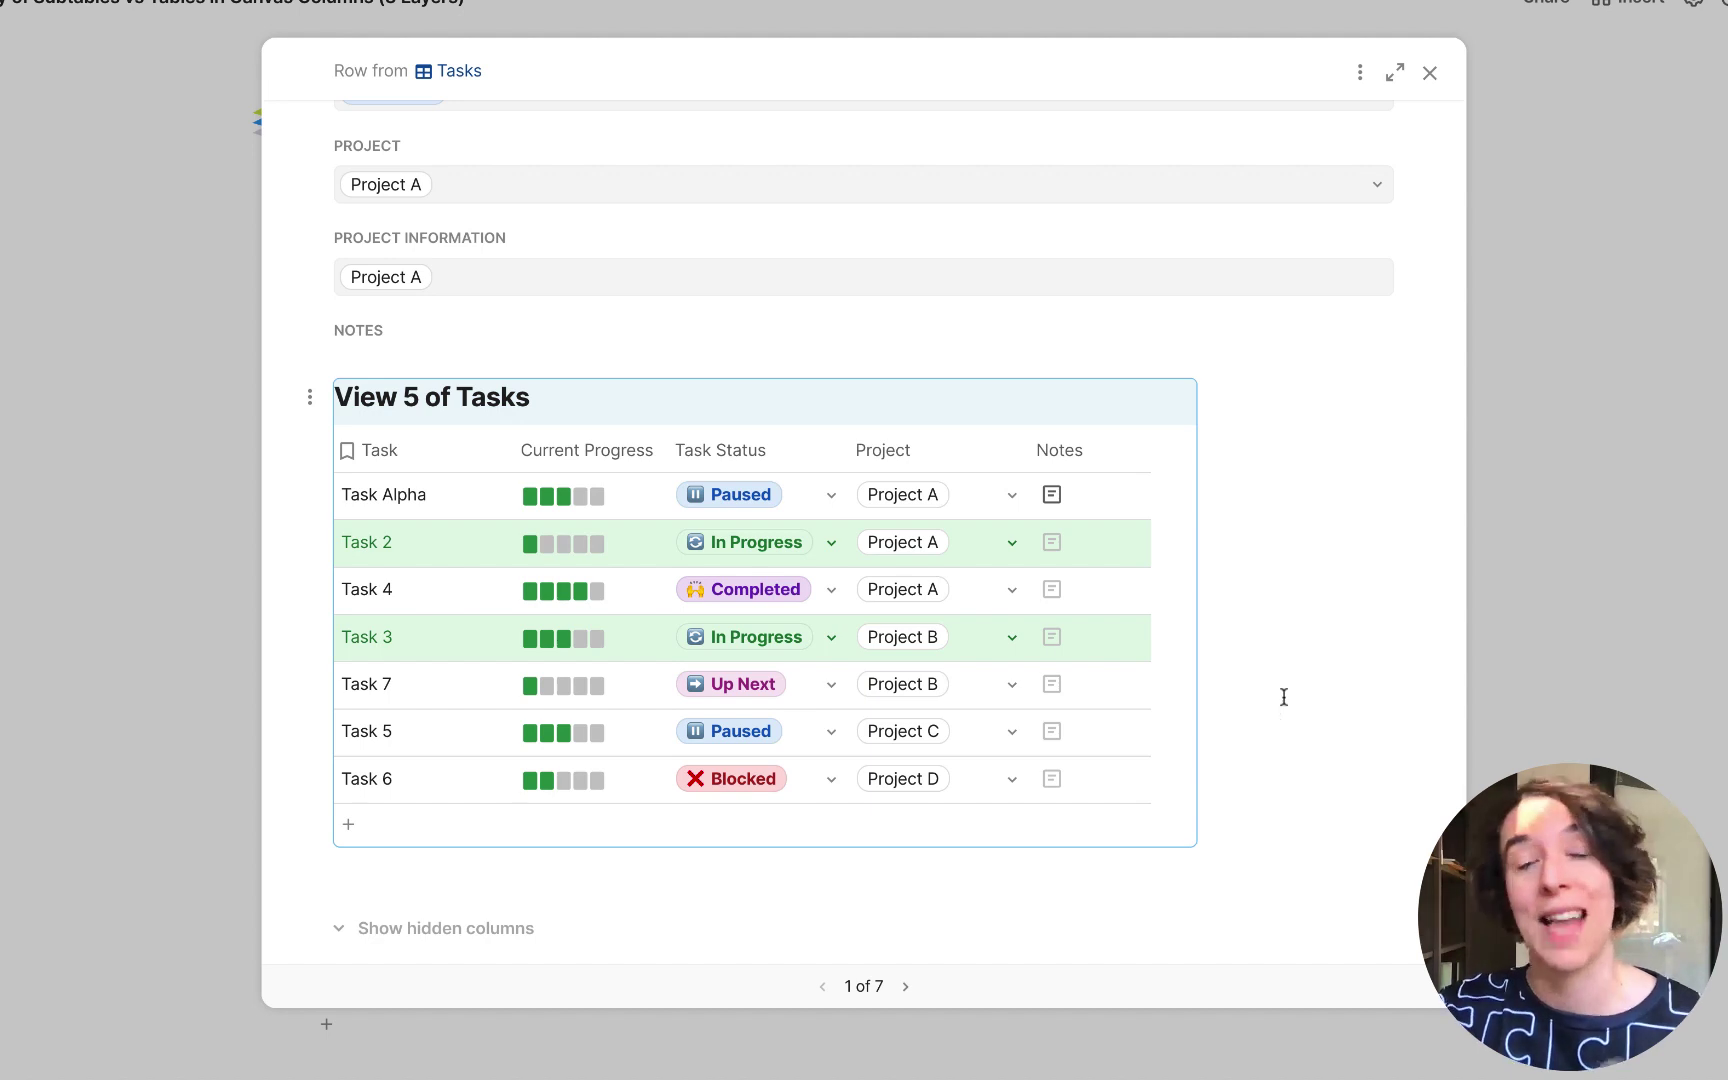
# Delete the embedded Tasks view from Task Alpha's Notes and close its row detail.
pyautogui.click(310, 400)
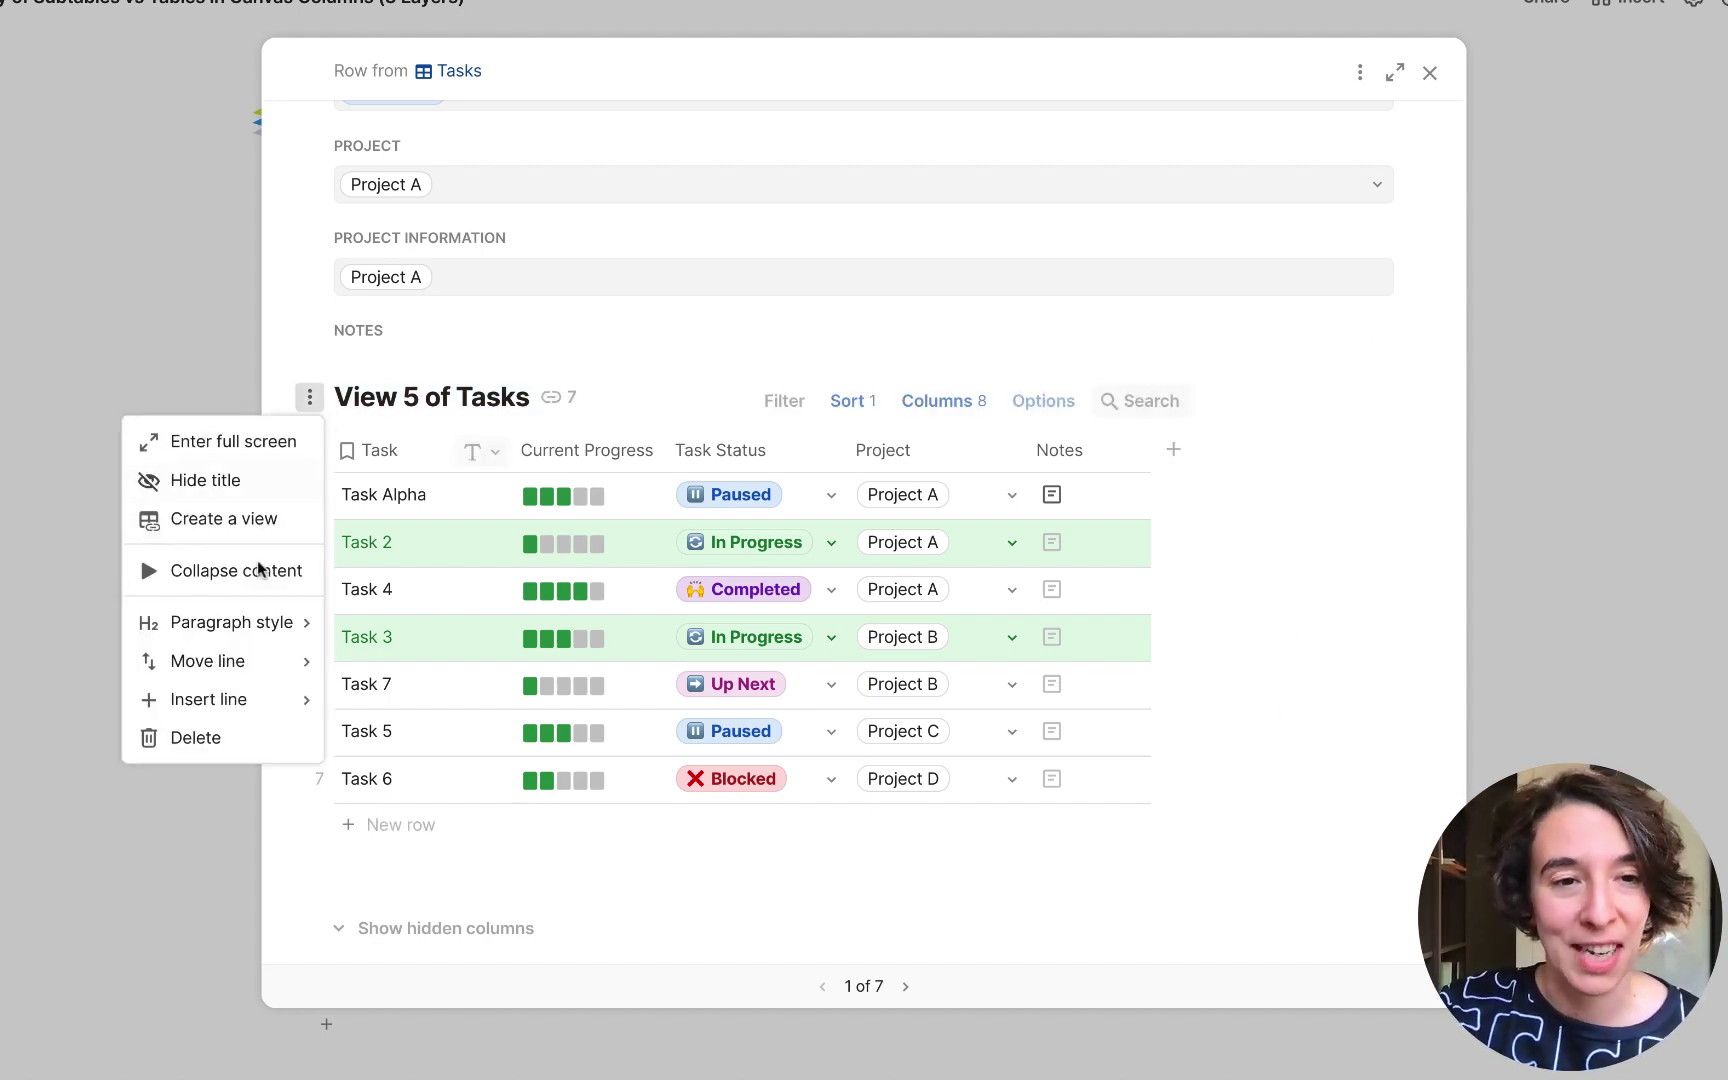
pyautogui.click(236, 735)
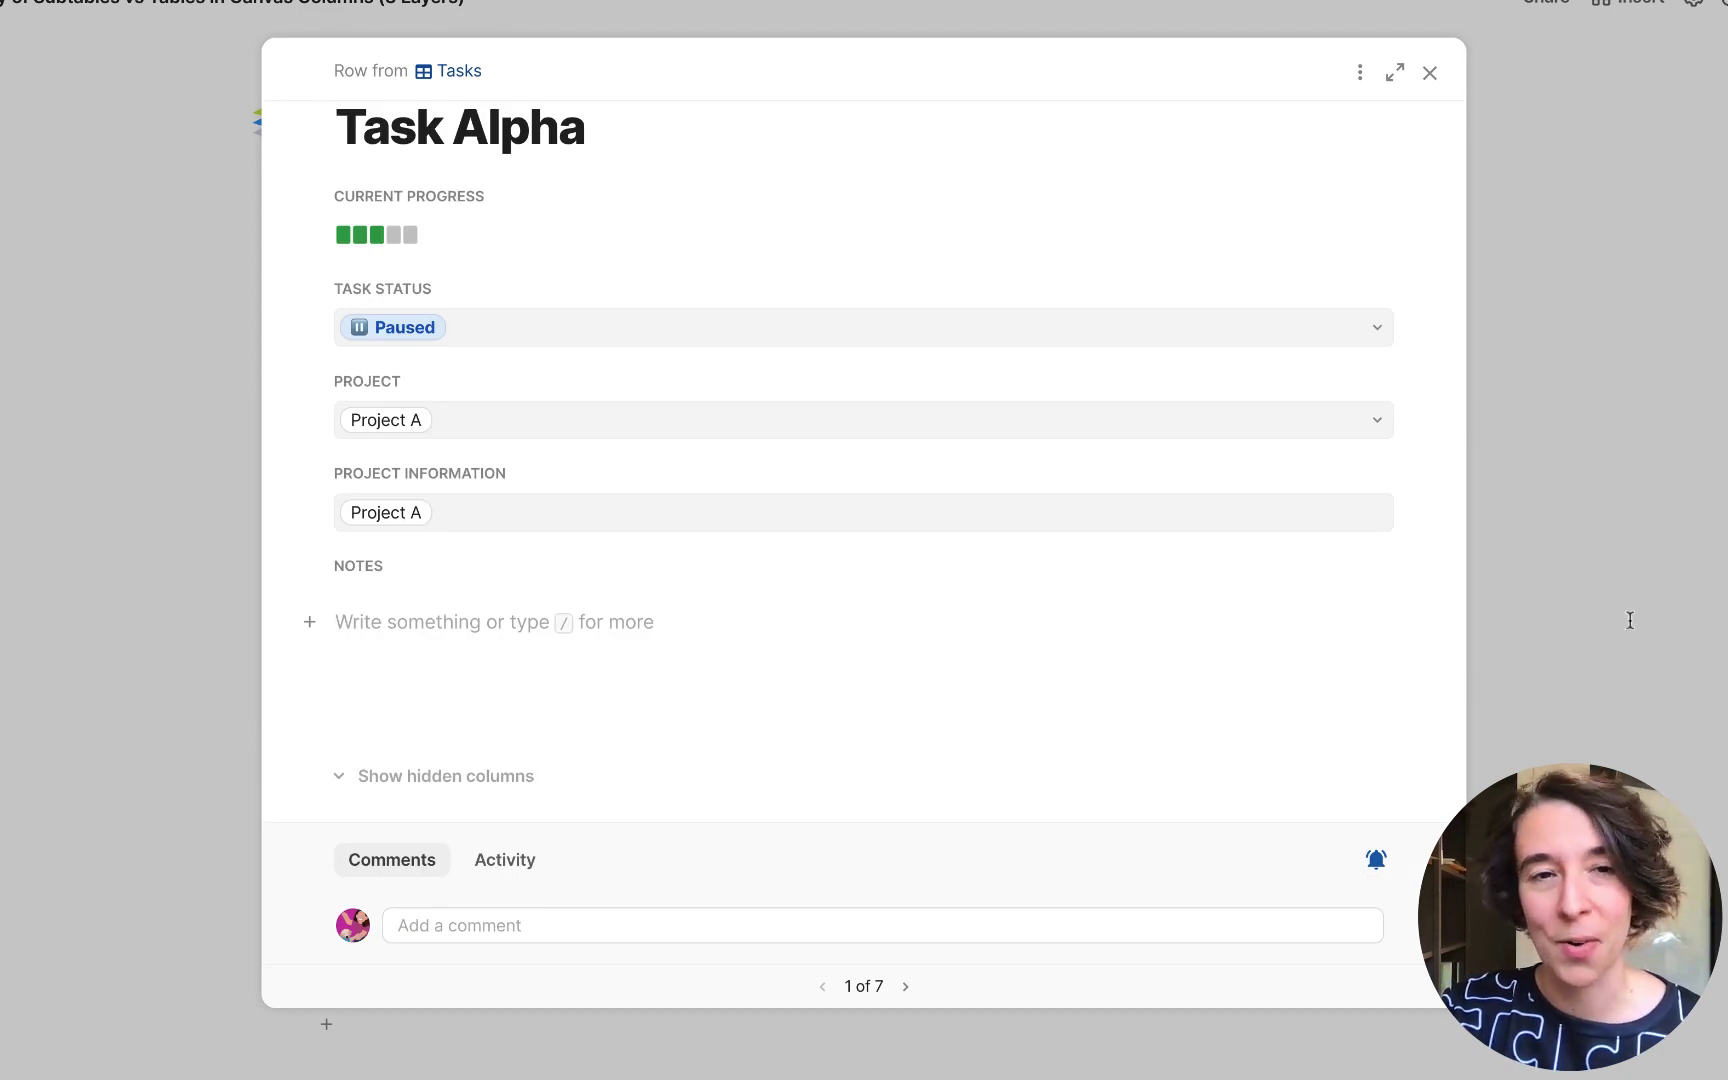
pyautogui.click(1562, 600)
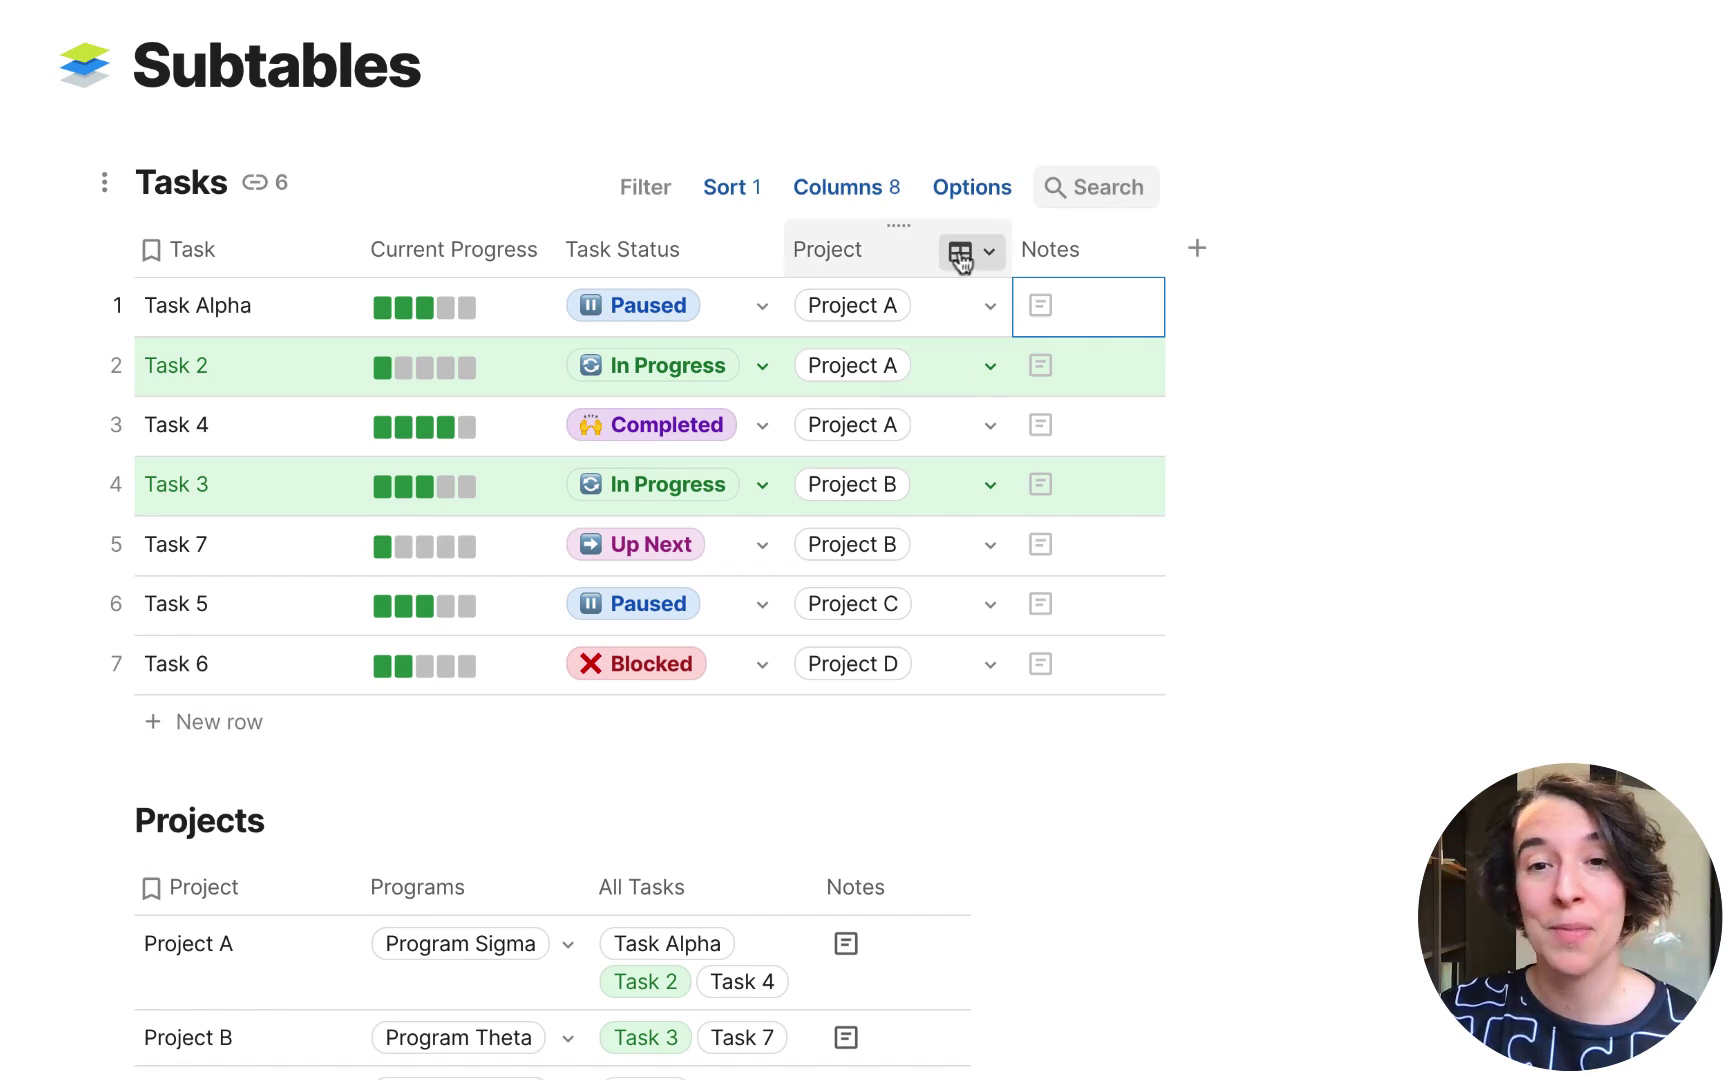
pyautogui.scroll(-5, 1034, 891)
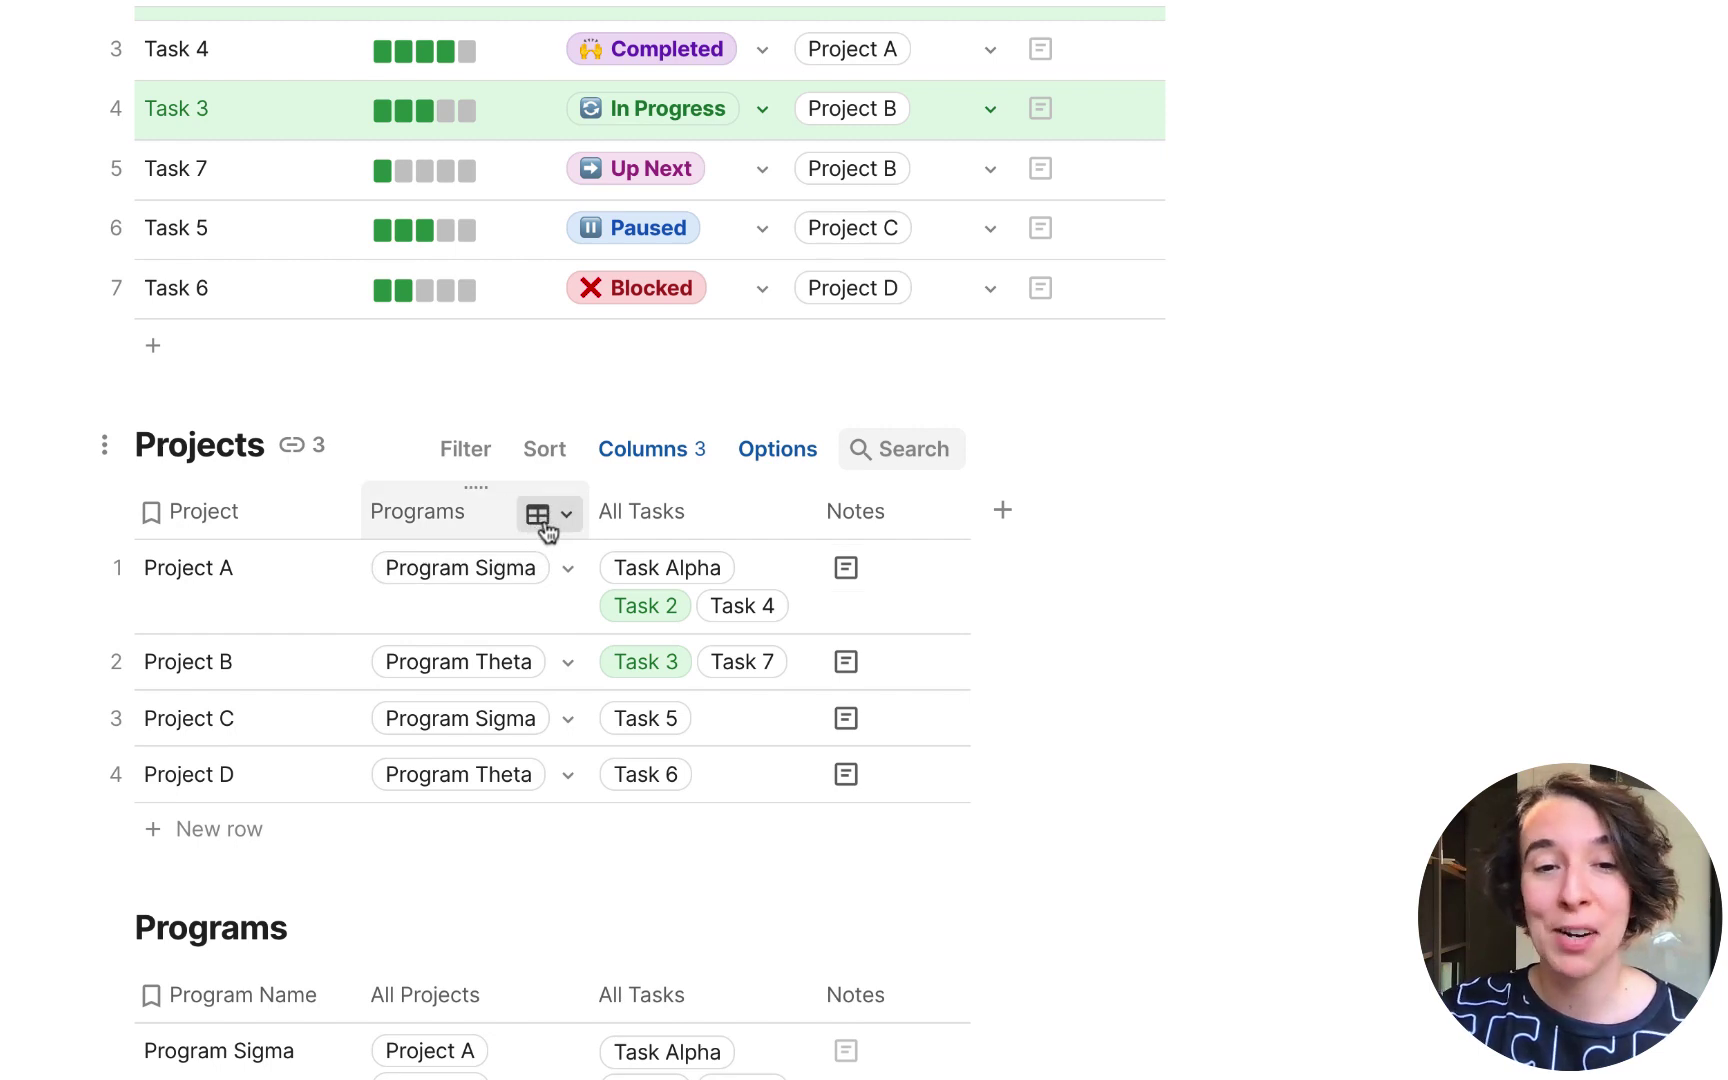
pyautogui.scroll(-5, 531, 961)
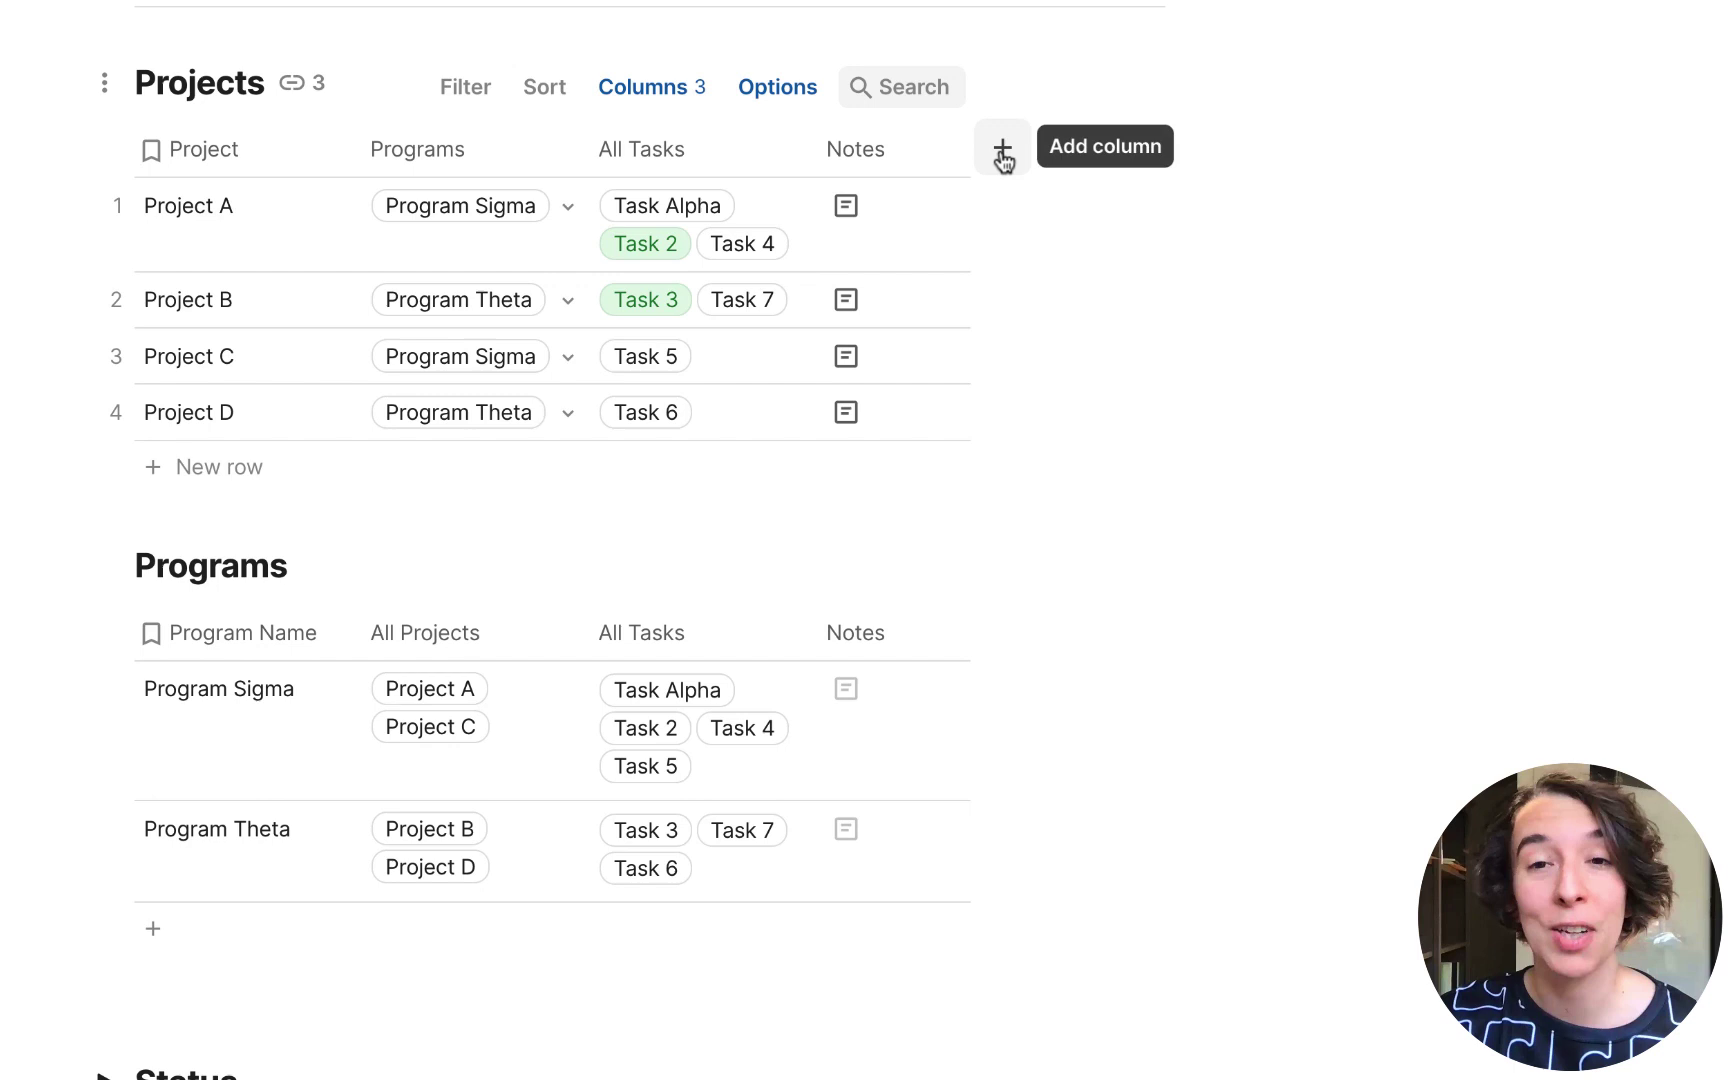
pyautogui.click(1000, 148)
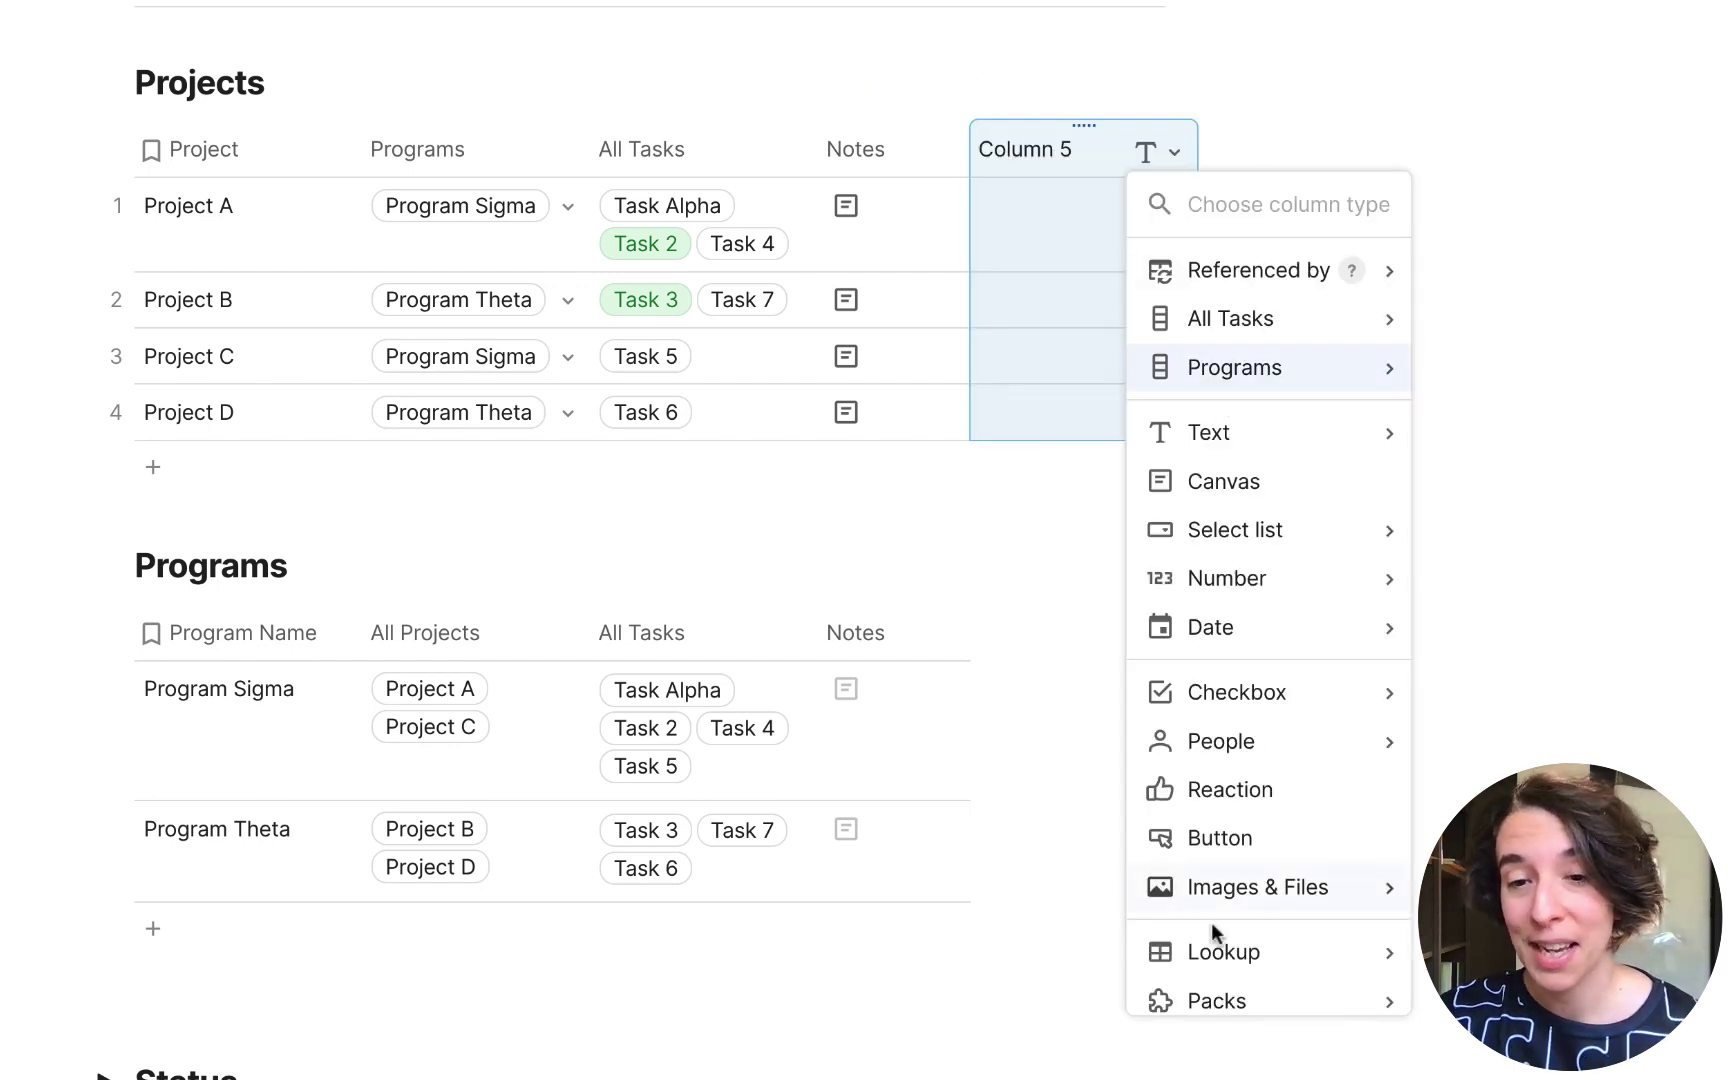
pyautogui.moveTo(1216, 945)
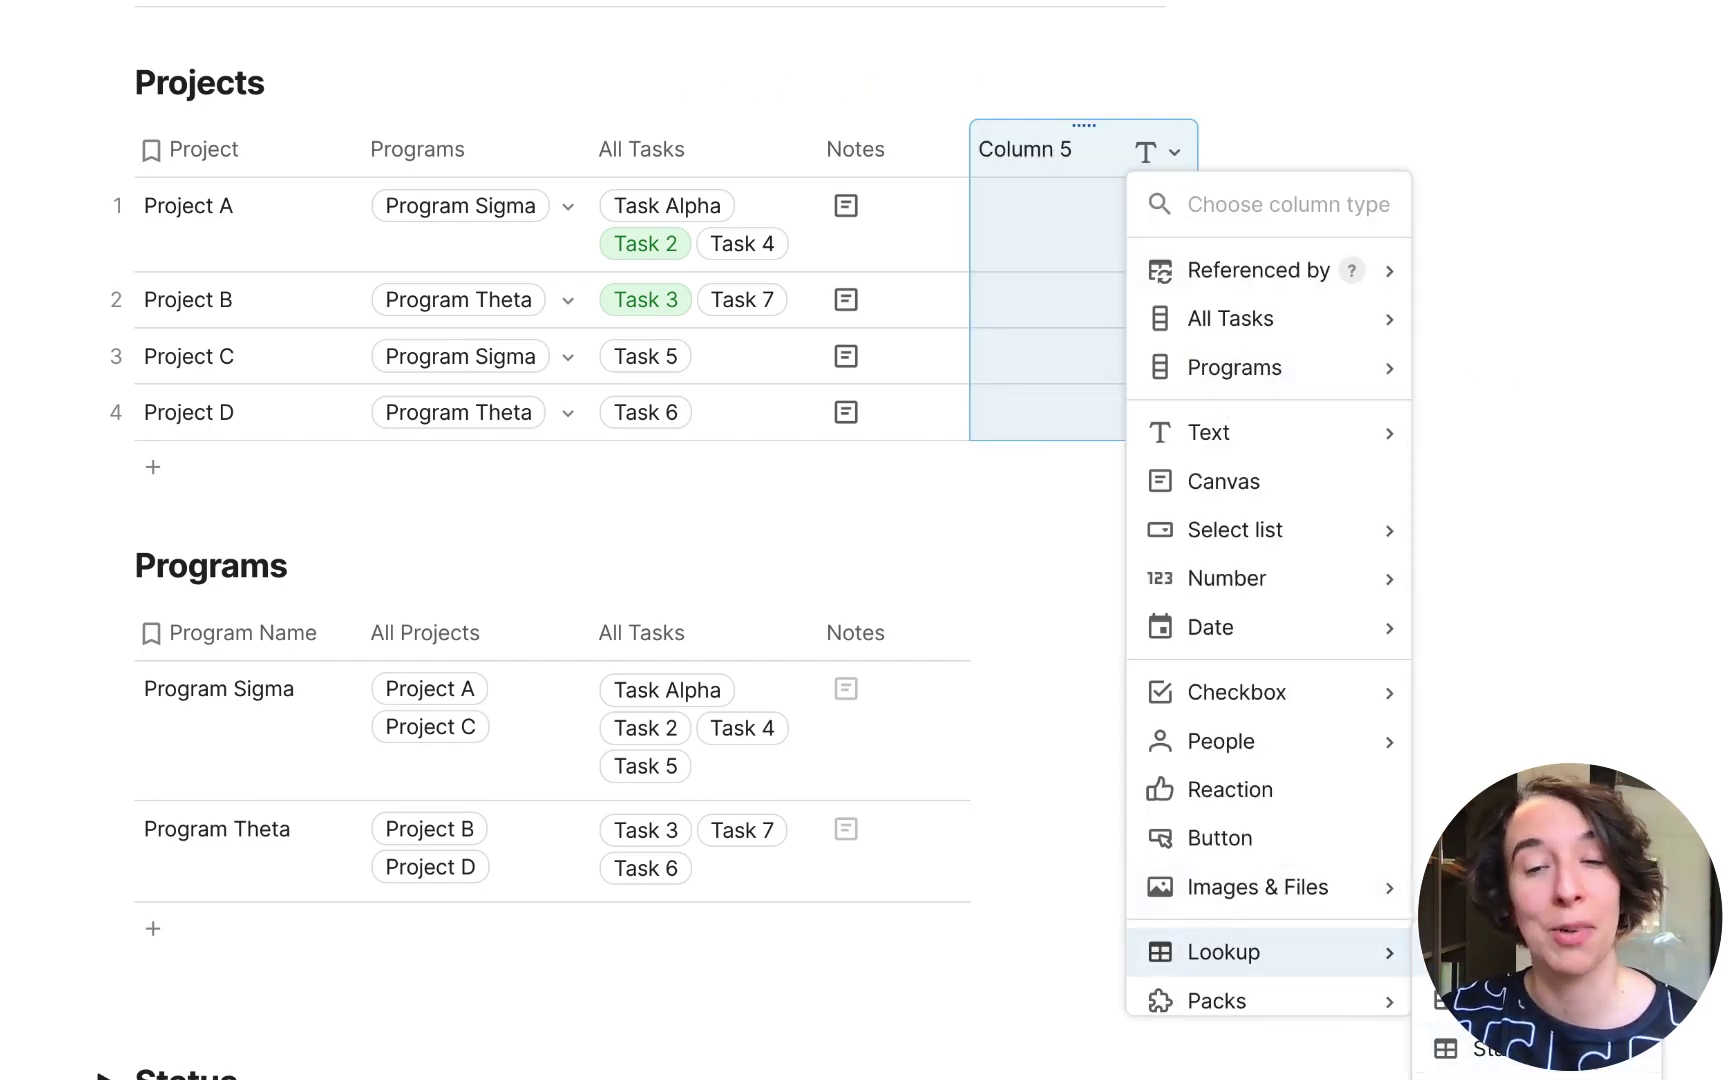
pyautogui.press('Escape')
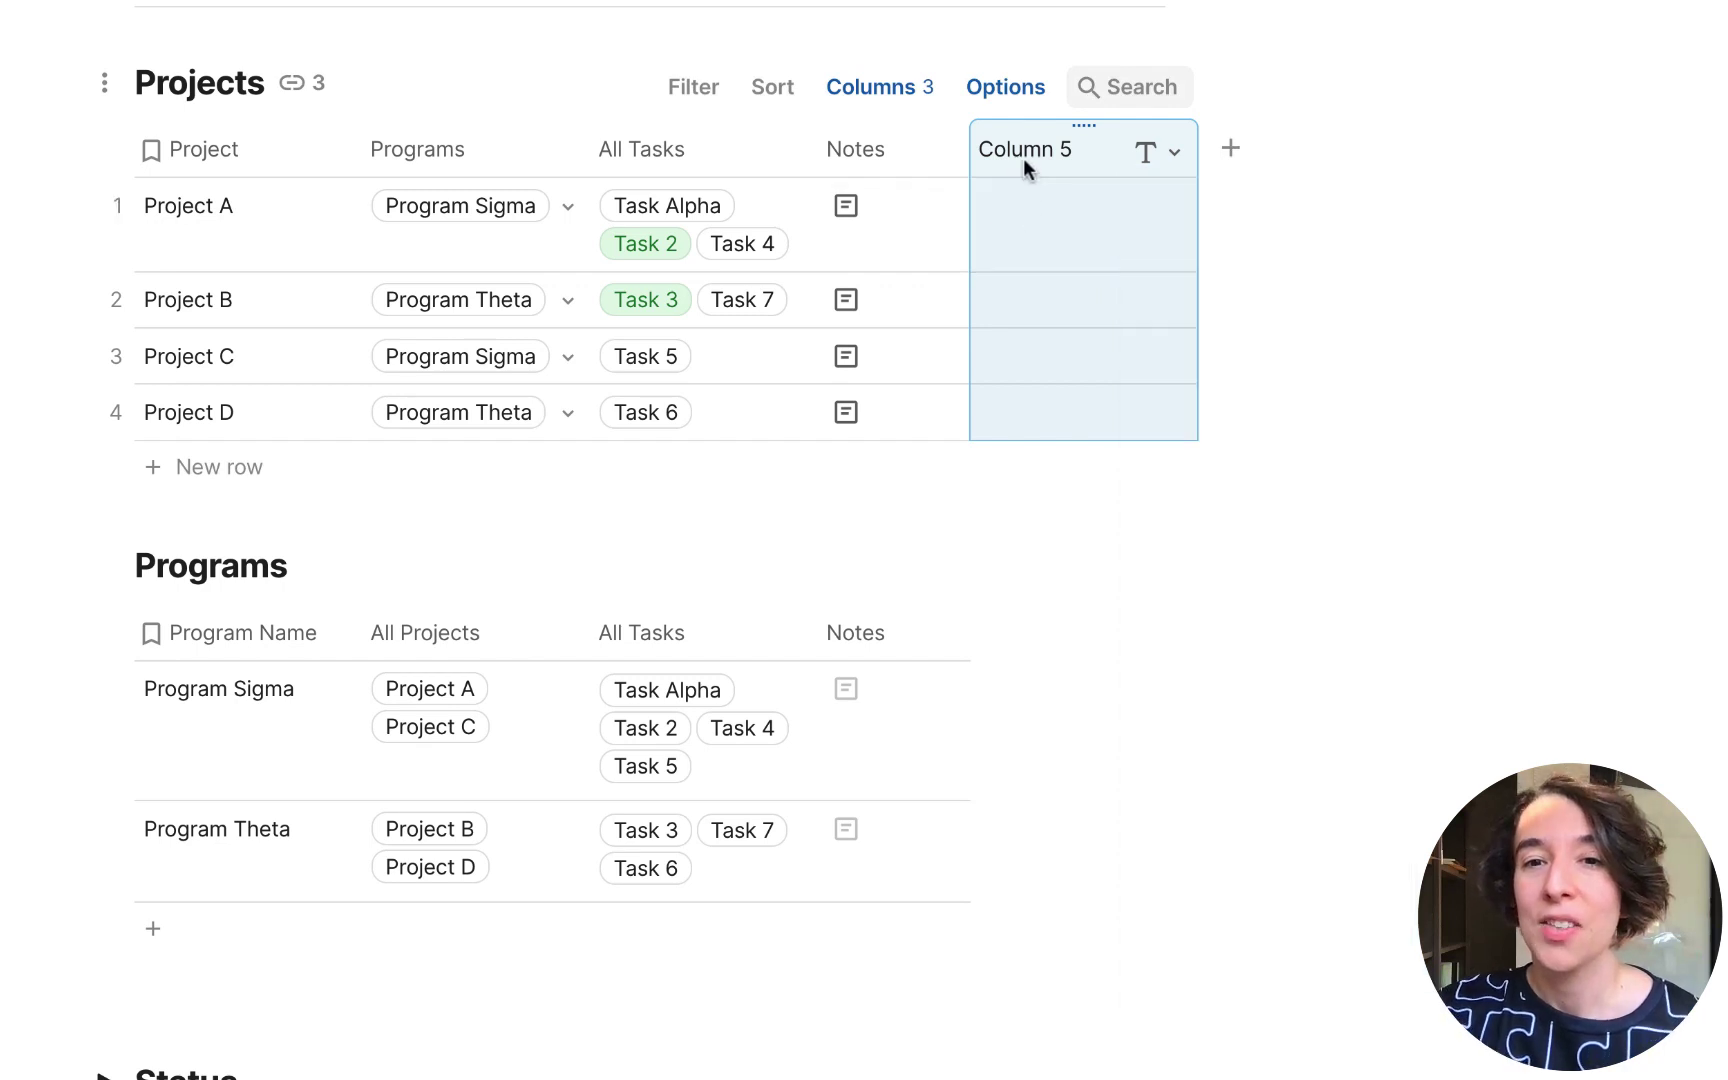
pyautogui.hotkey('ctrl', 'z')
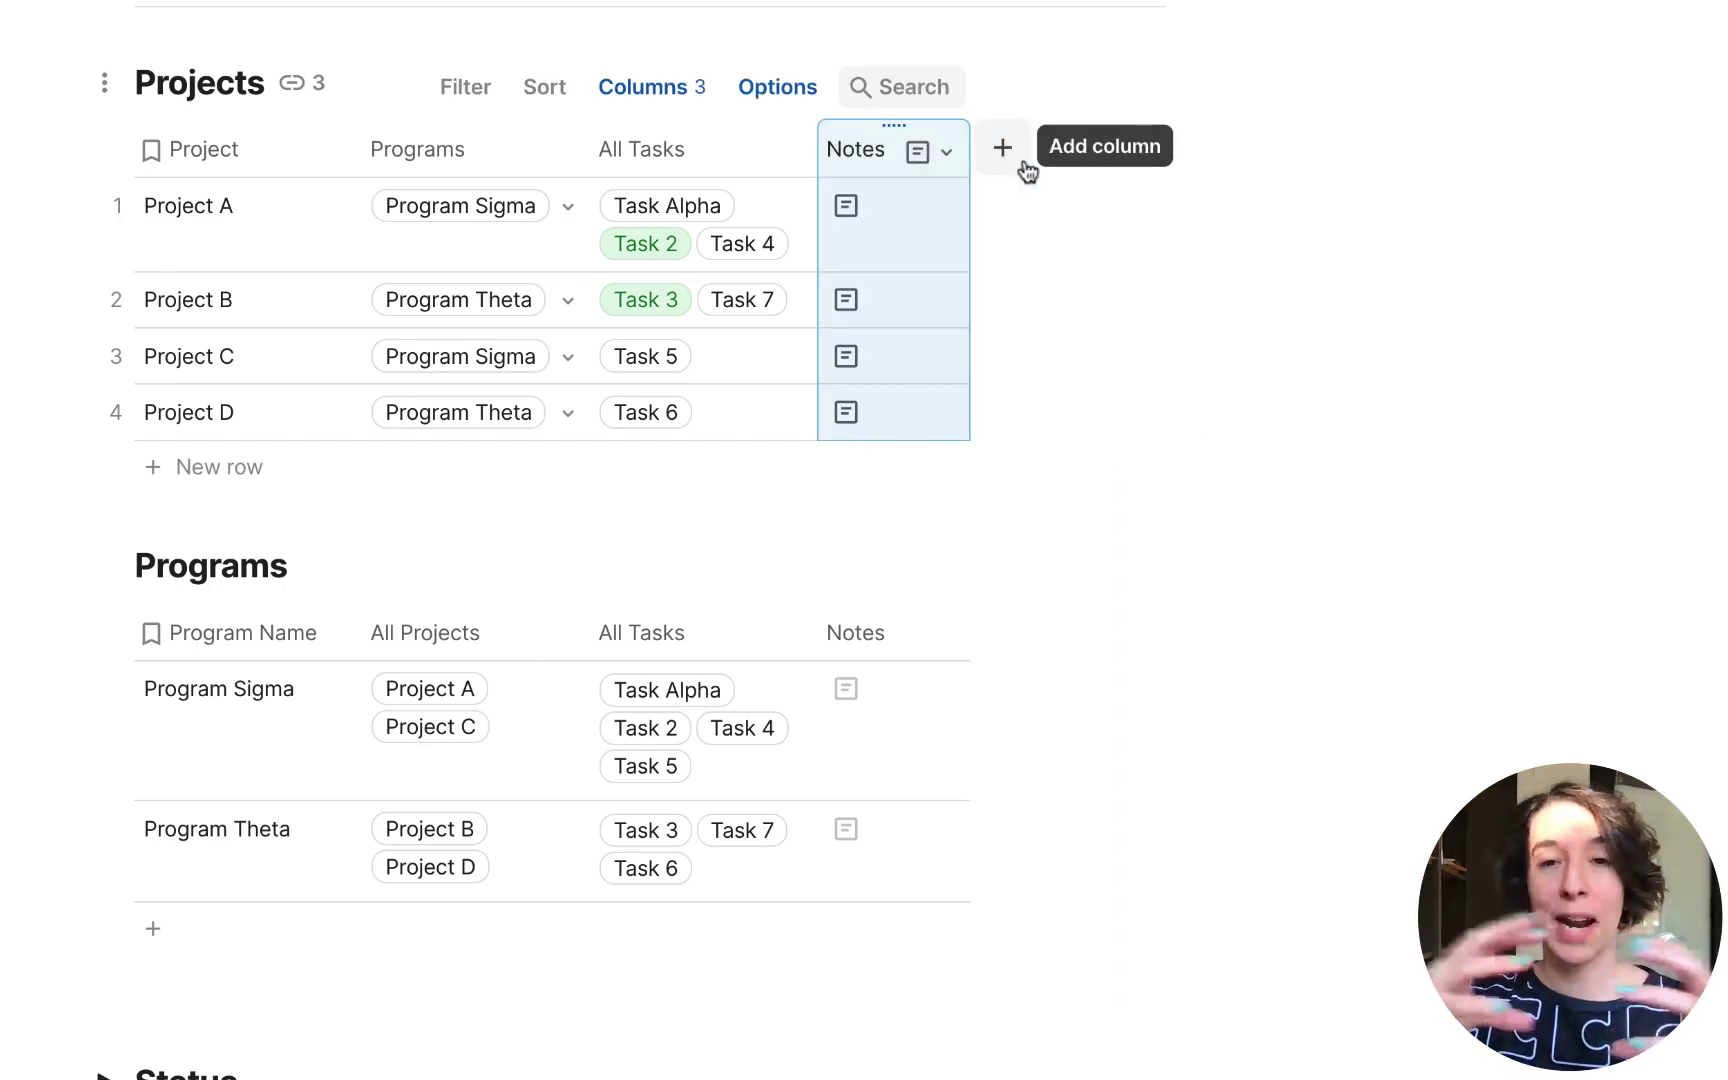
pyautogui.scroll(5, 1456, 517)
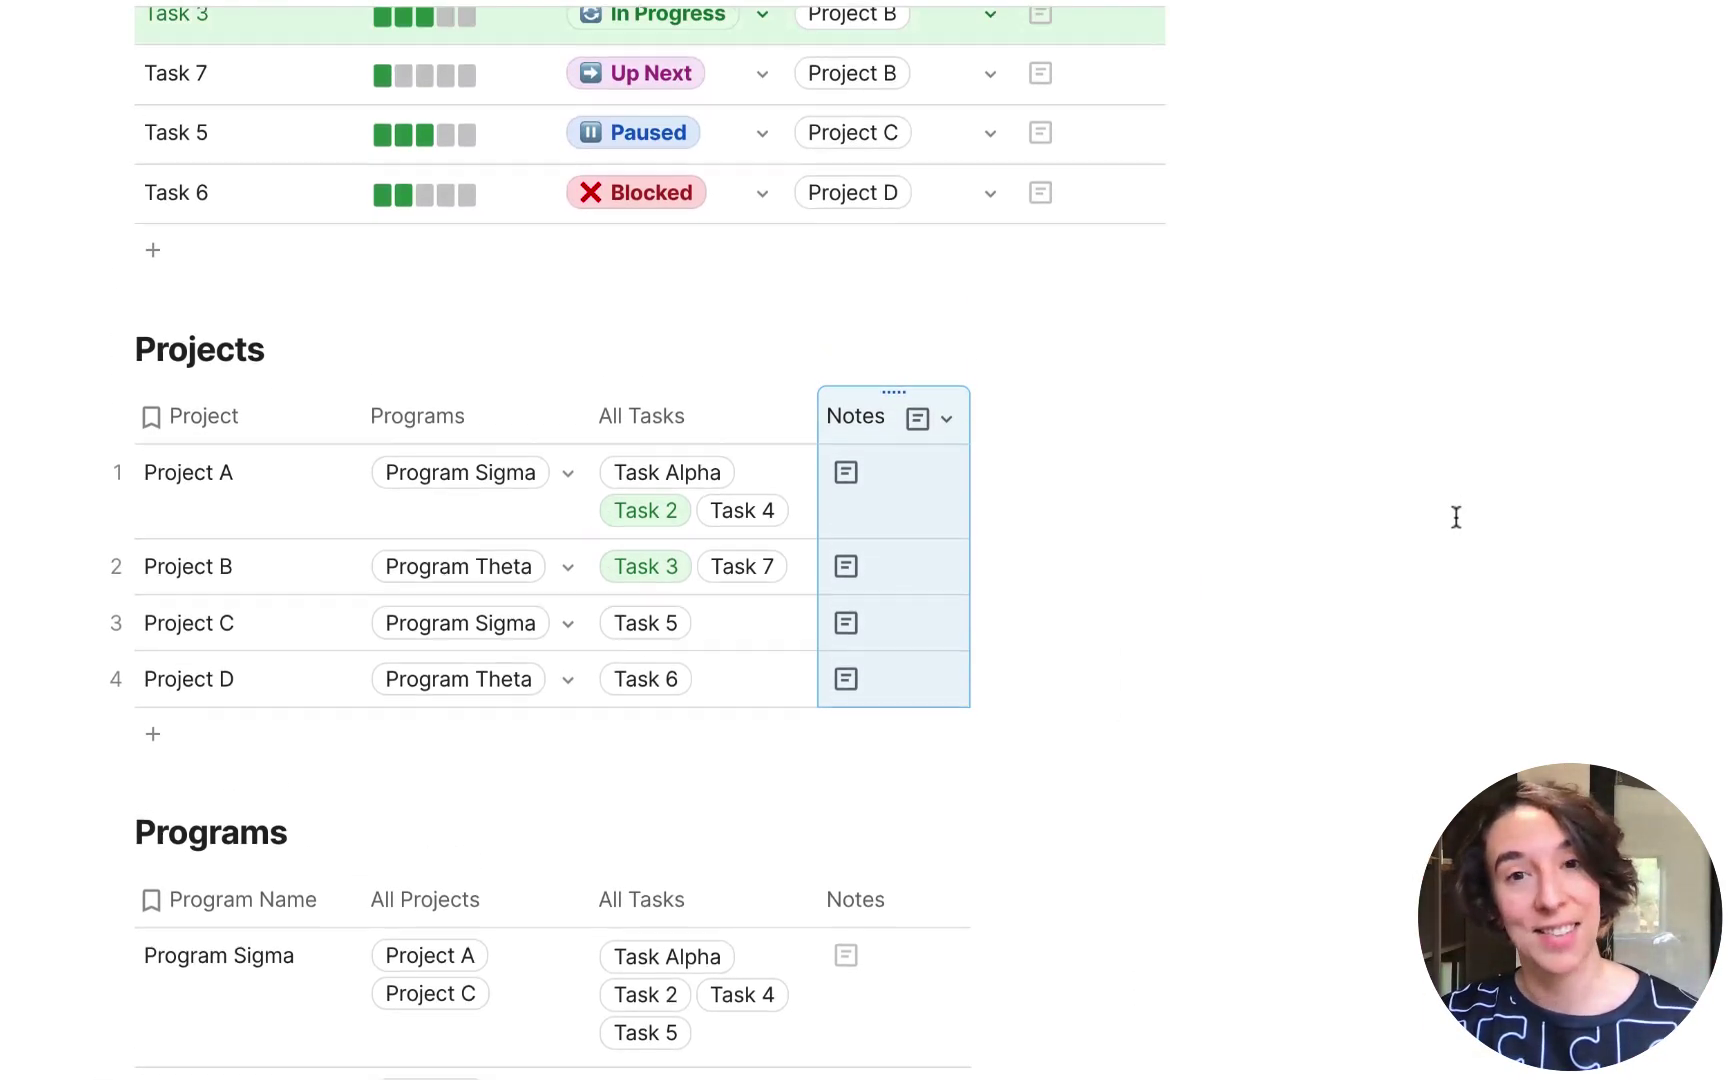
pyautogui.scroll(3, 1456, 517)
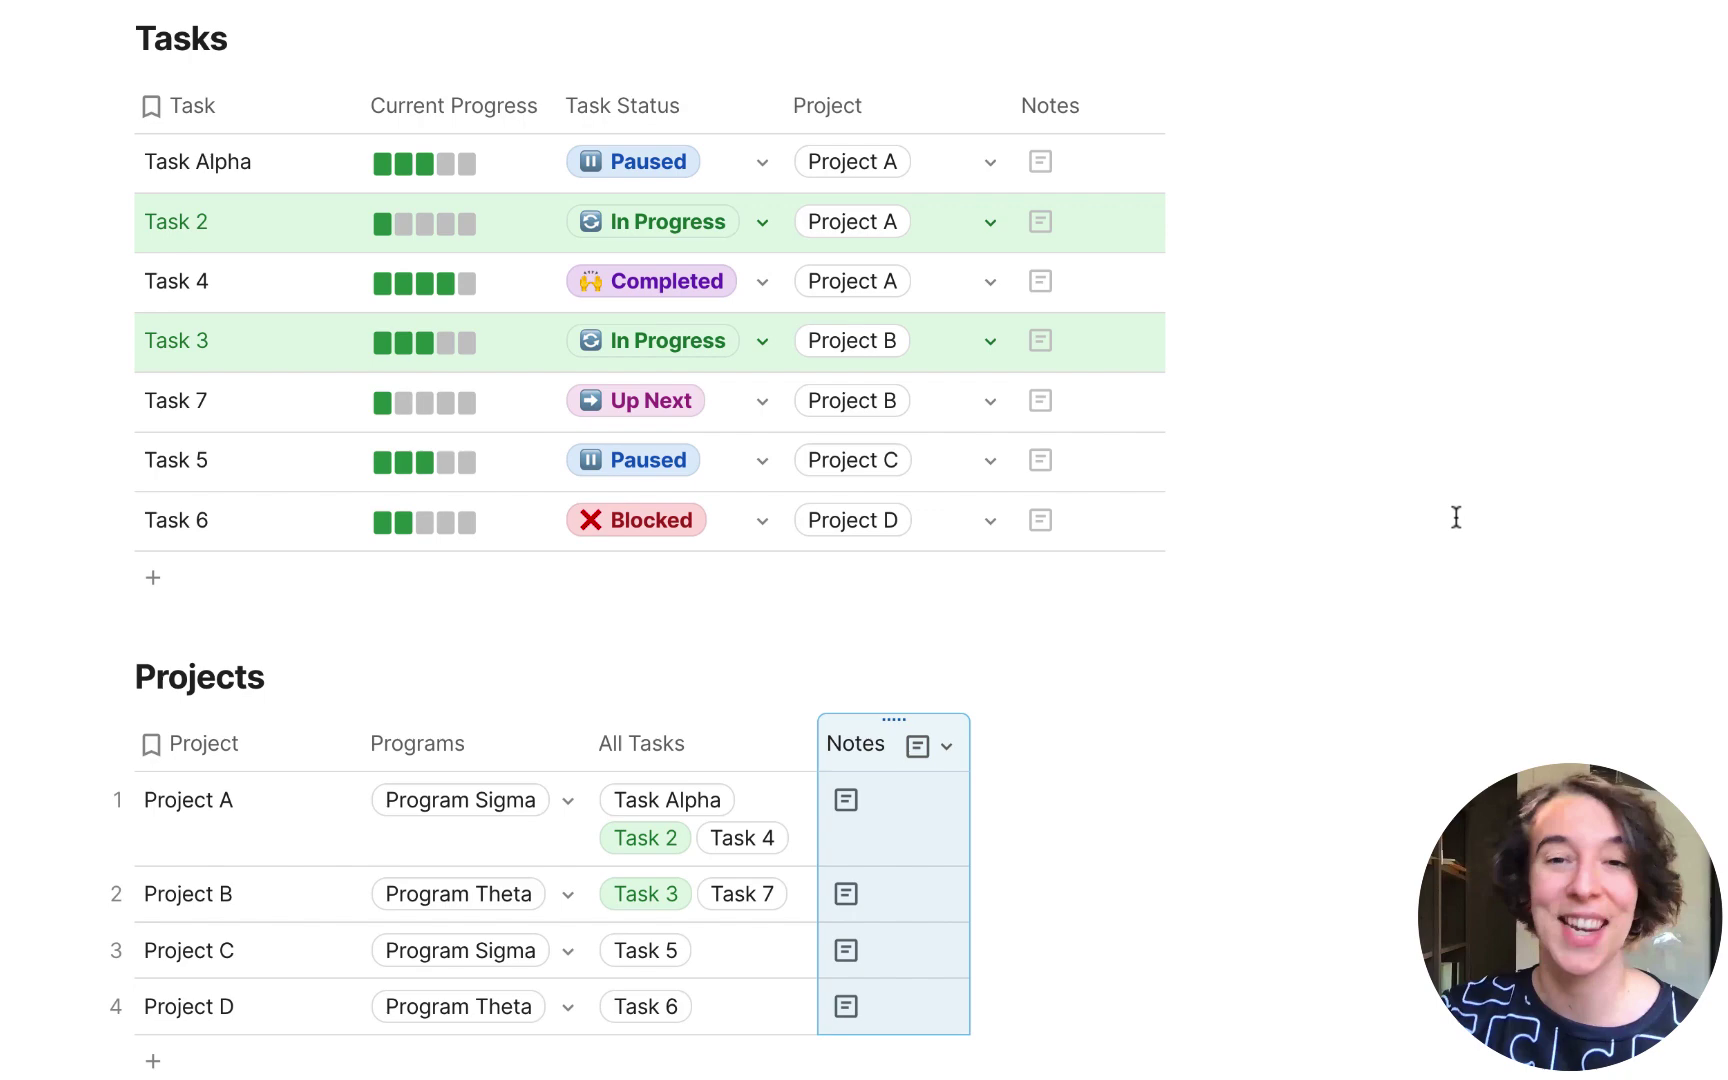
# Add a Projects column to Tasks, referenced by Projects ▸ All Tasks, showing Project A–D.
pyautogui.click(1196, 106)
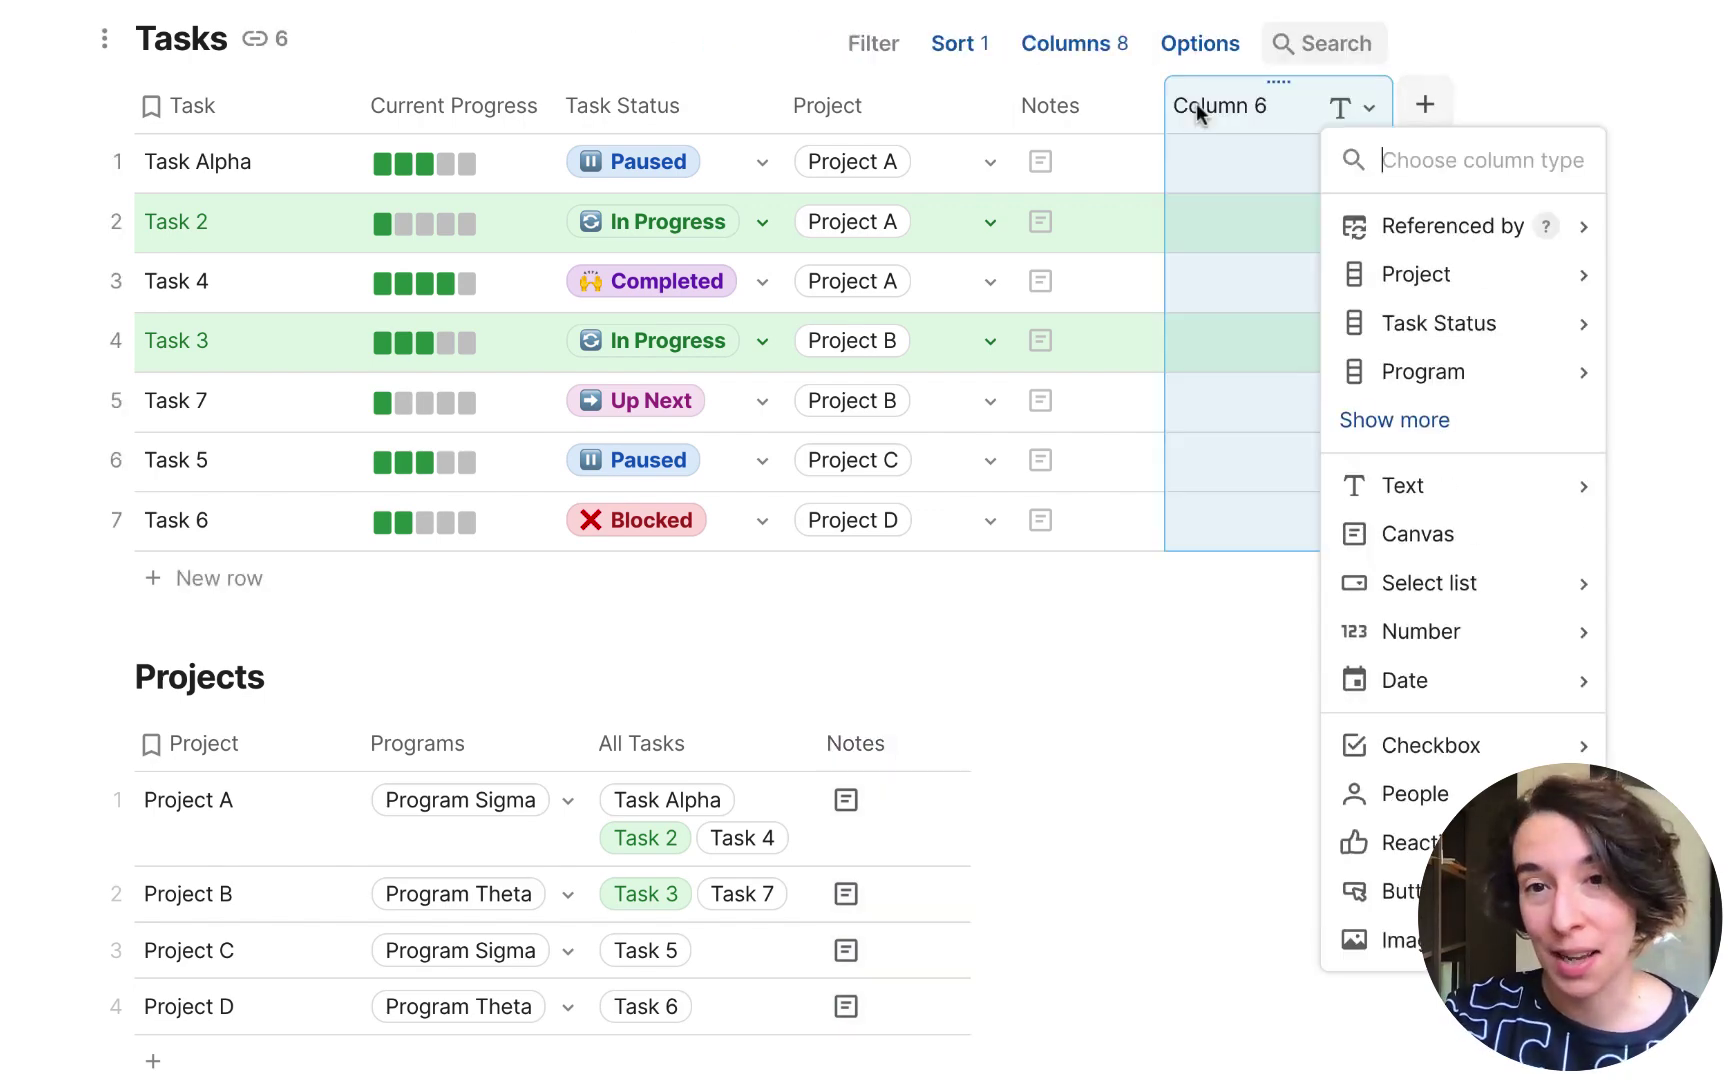
pyautogui.moveTo(1395, 227)
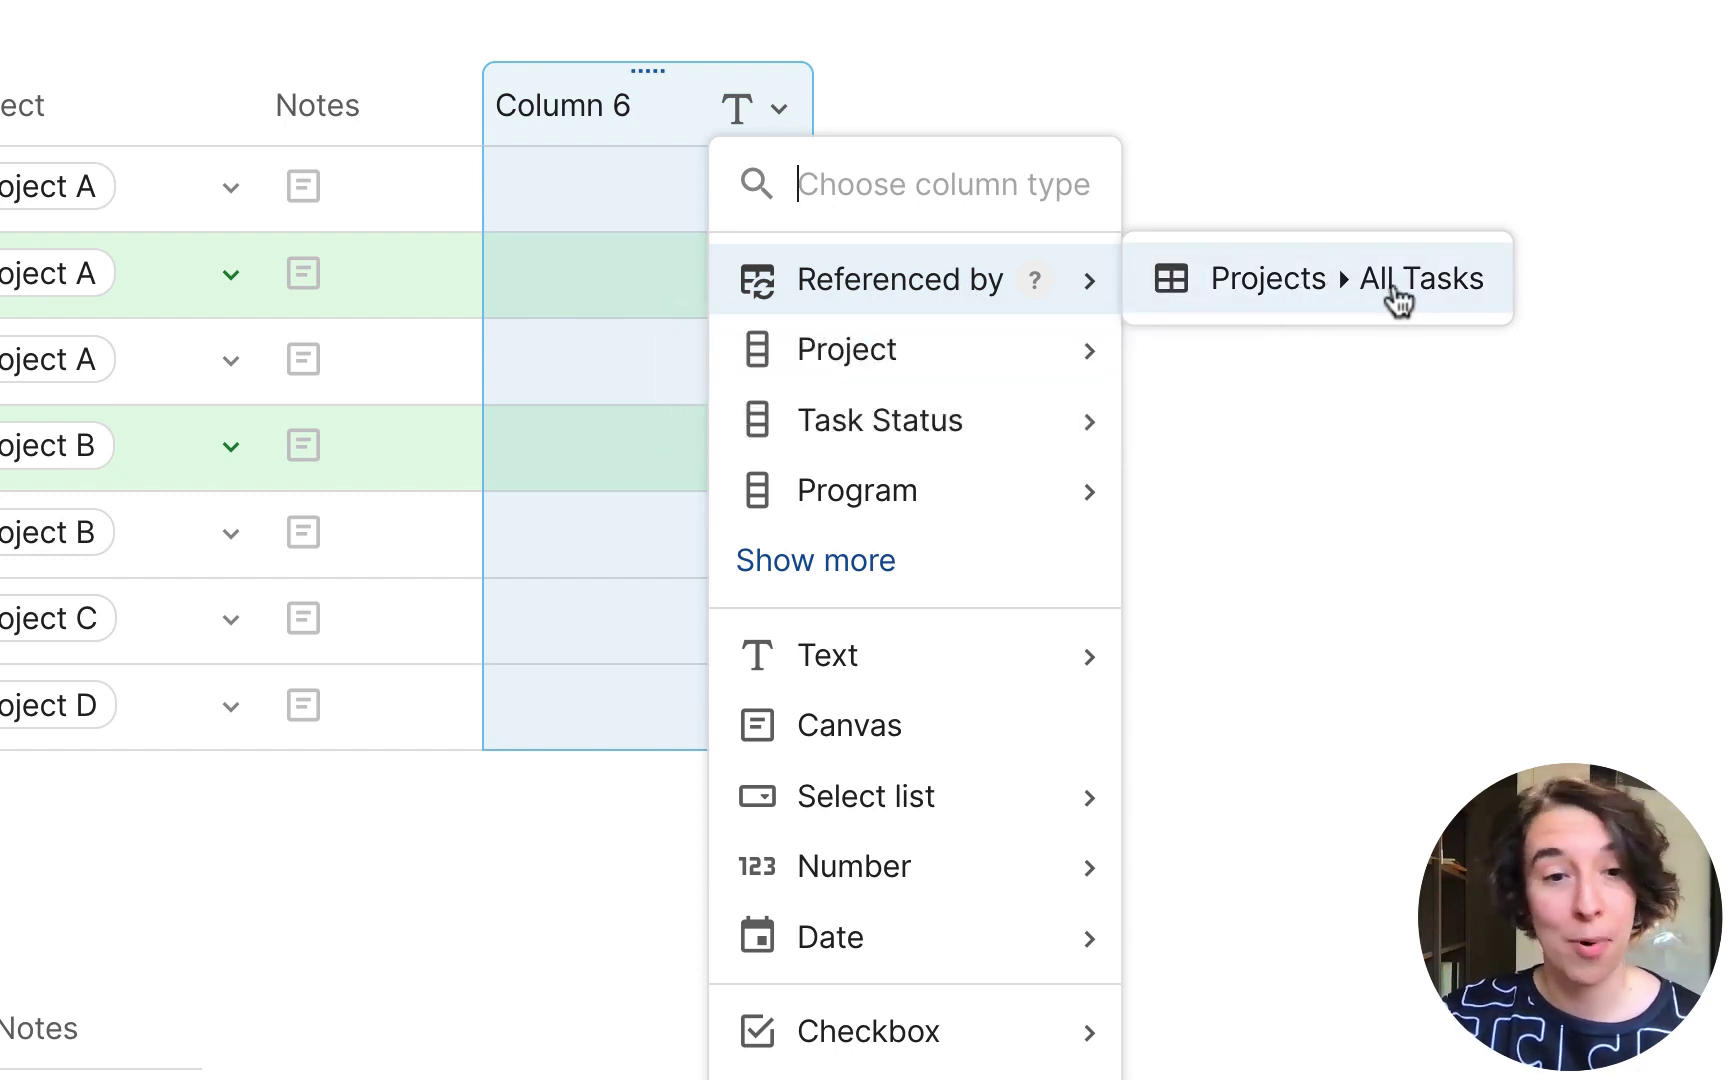
pyautogui.click(1265, 285)
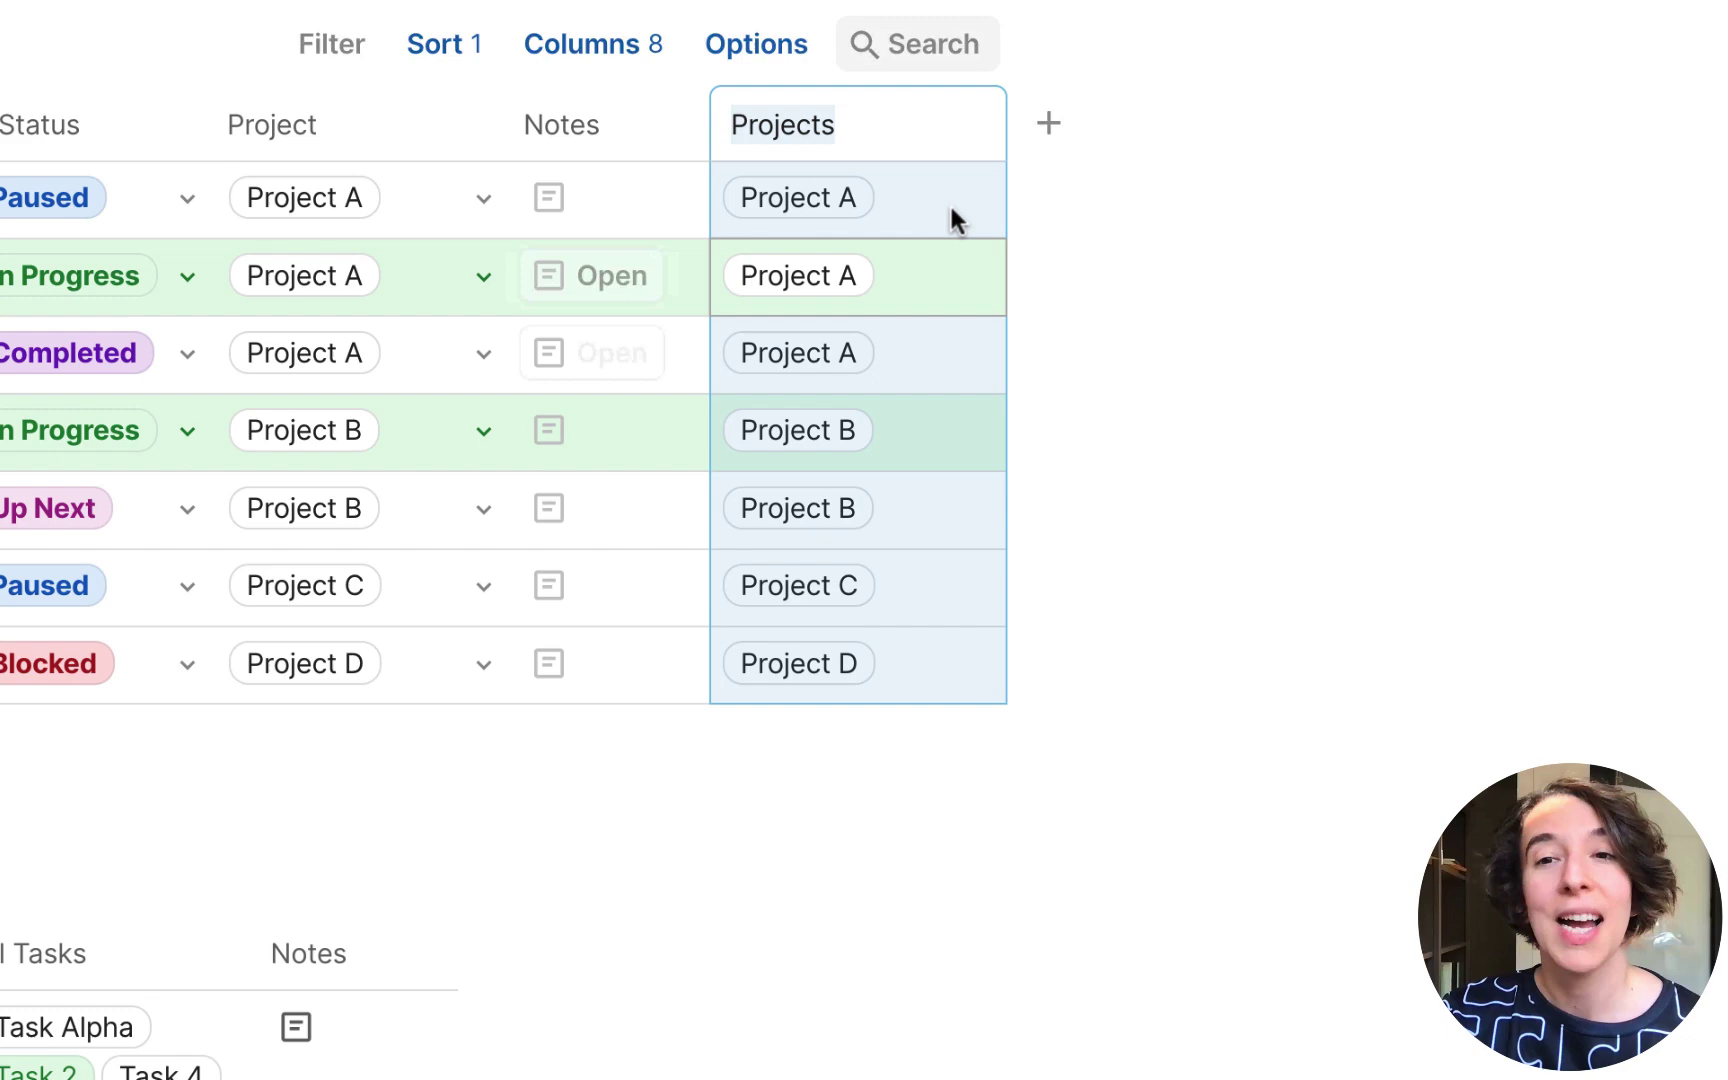
pyautogui.click(1322, 688)
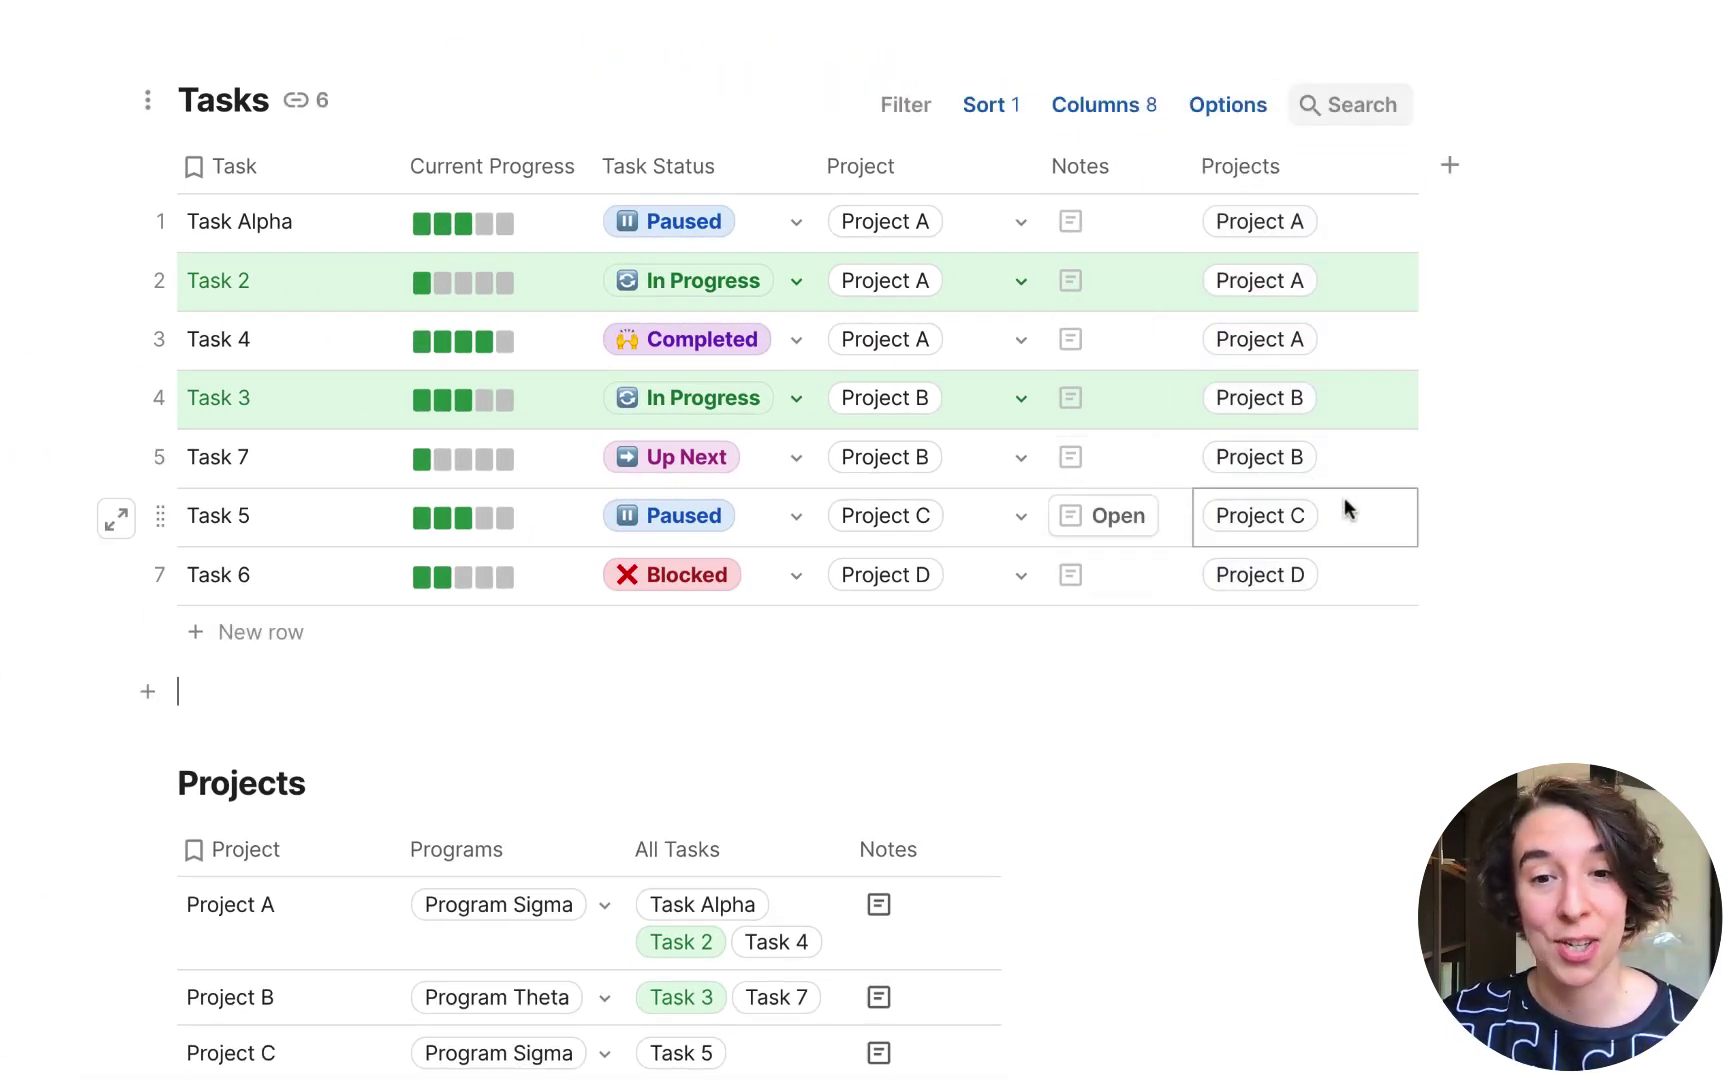
pyautogui.moveTo(1293, 460)
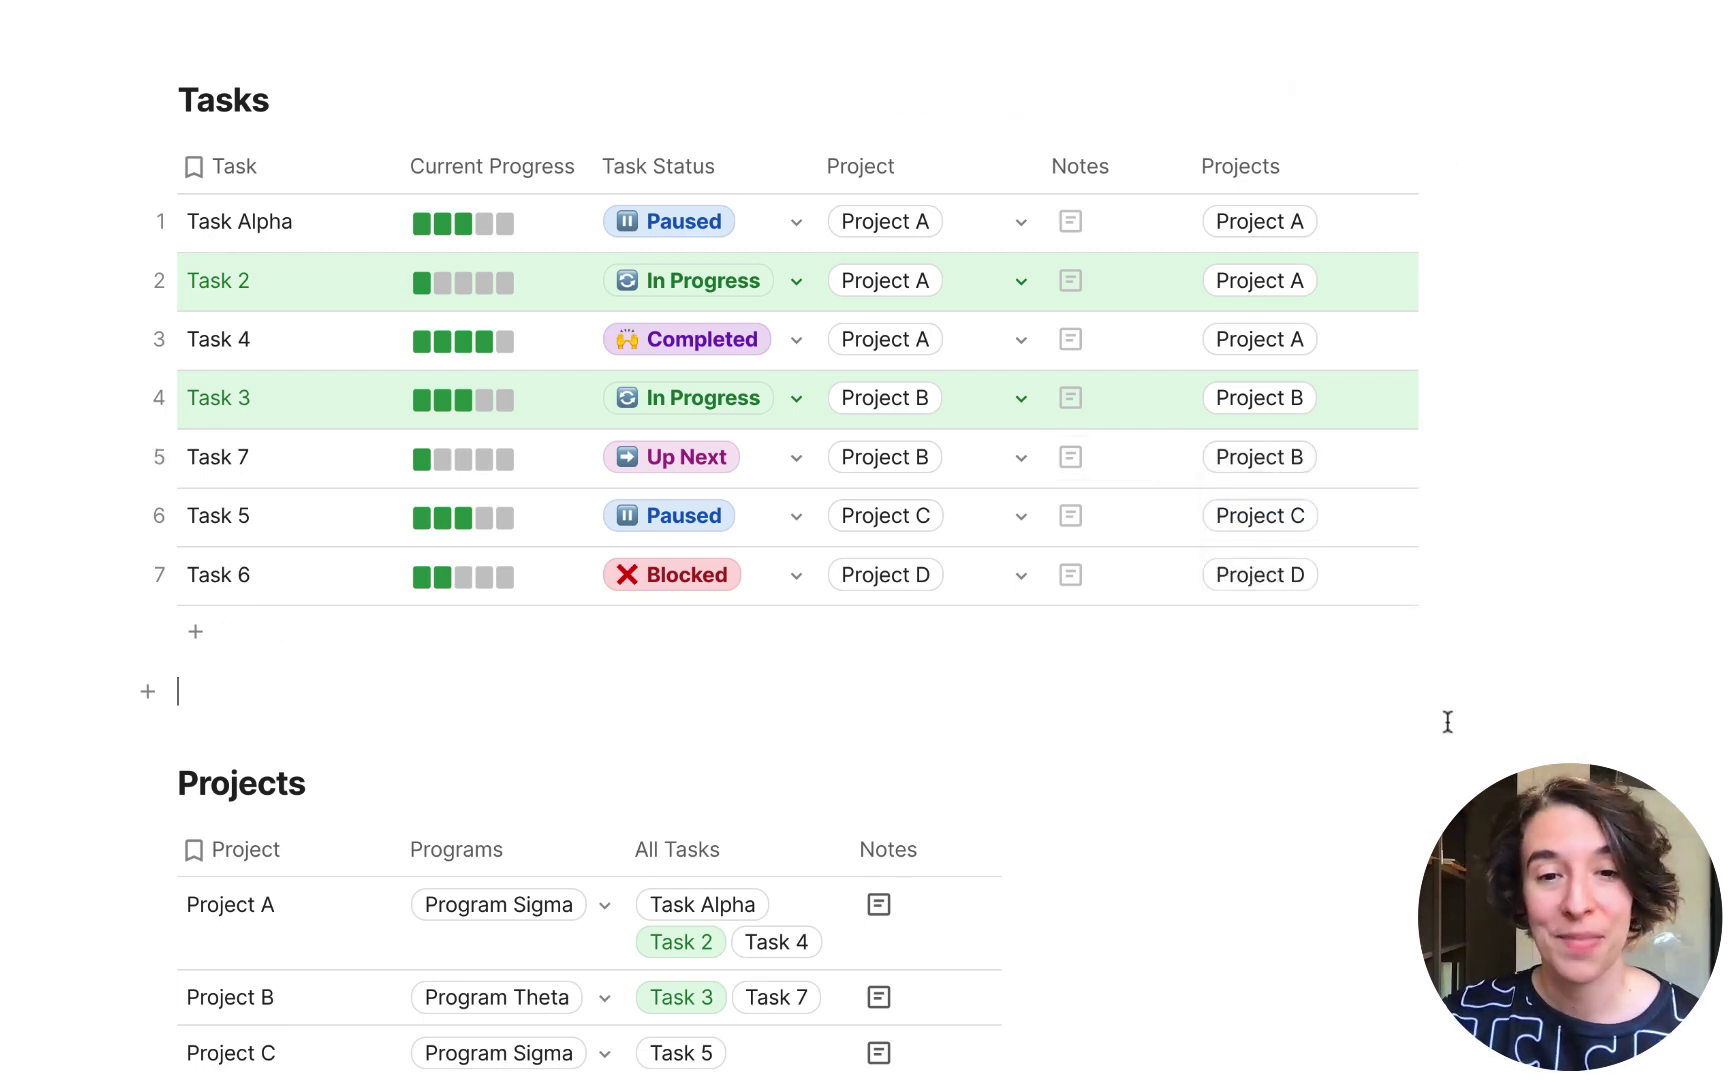
# Add a Tasks column to the Projects table, referenced by Tasks ▸ Project, listing each project's tasks.
pyautogui.scroll(-3, 900, 832)
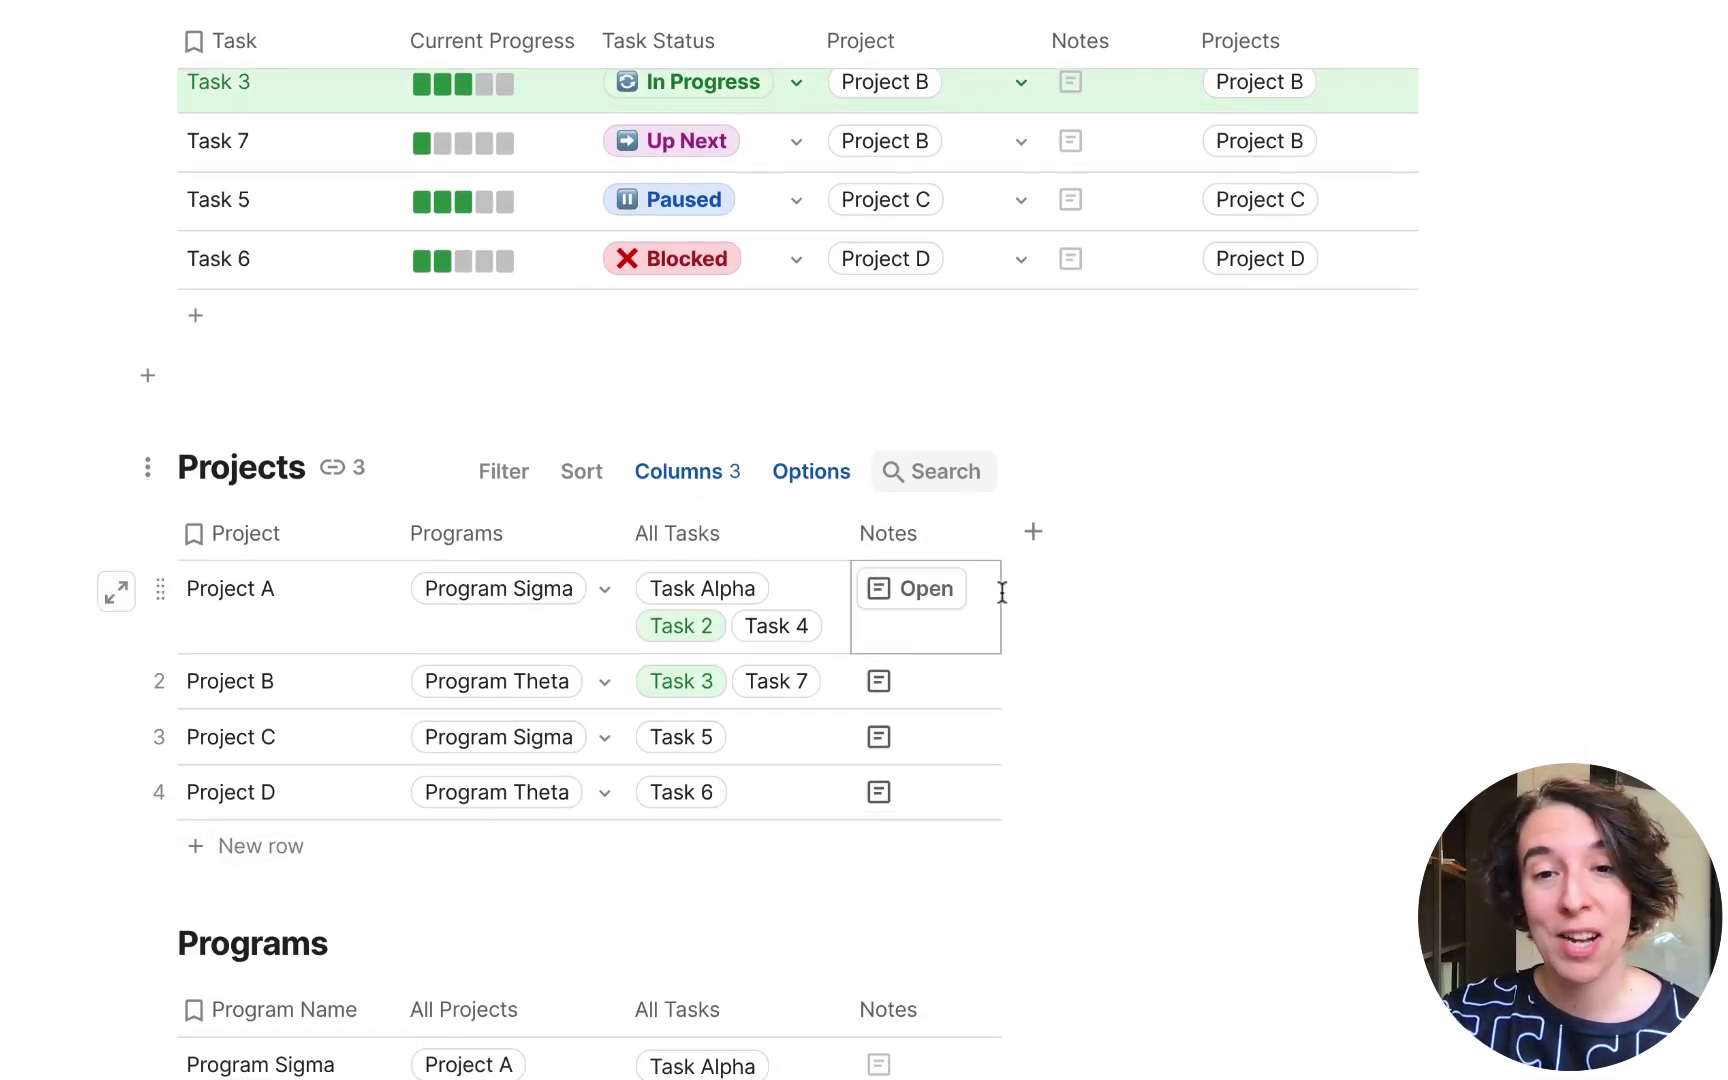
pyautogui.click(1034, 533)
pyautogui.moveTo(1222, 666)
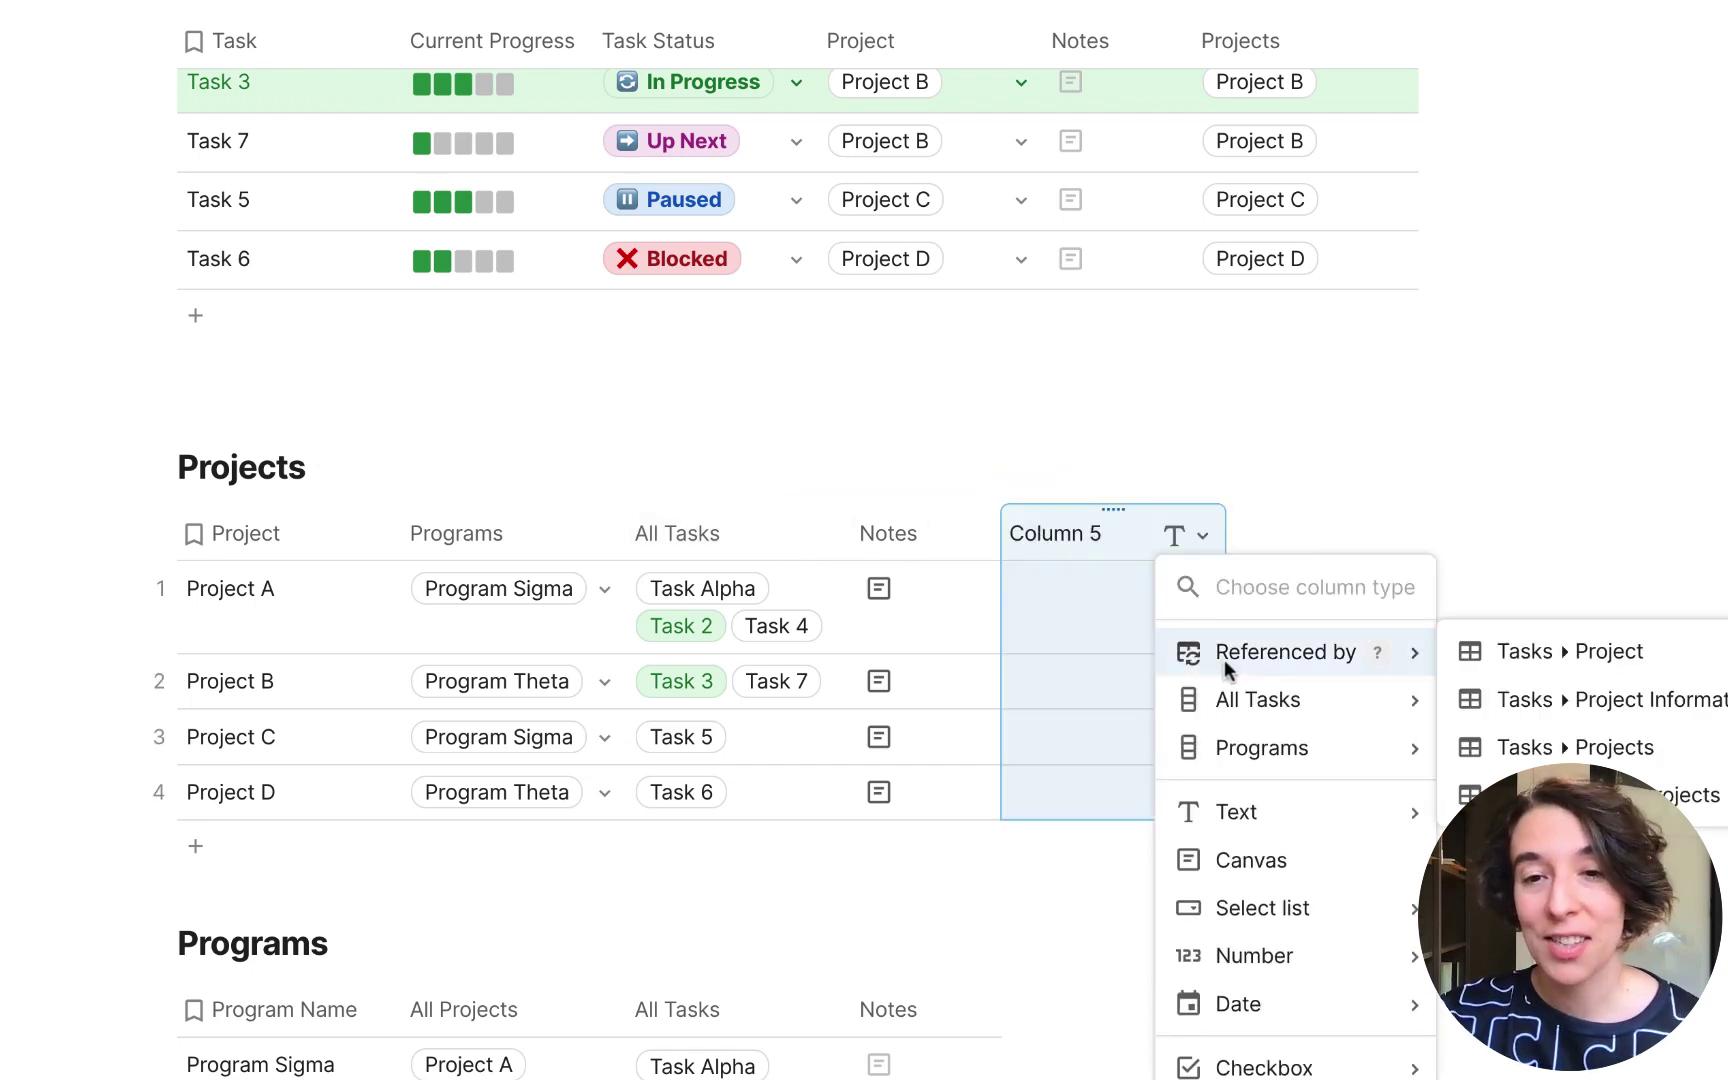
pyautogui.click(1666, 670)
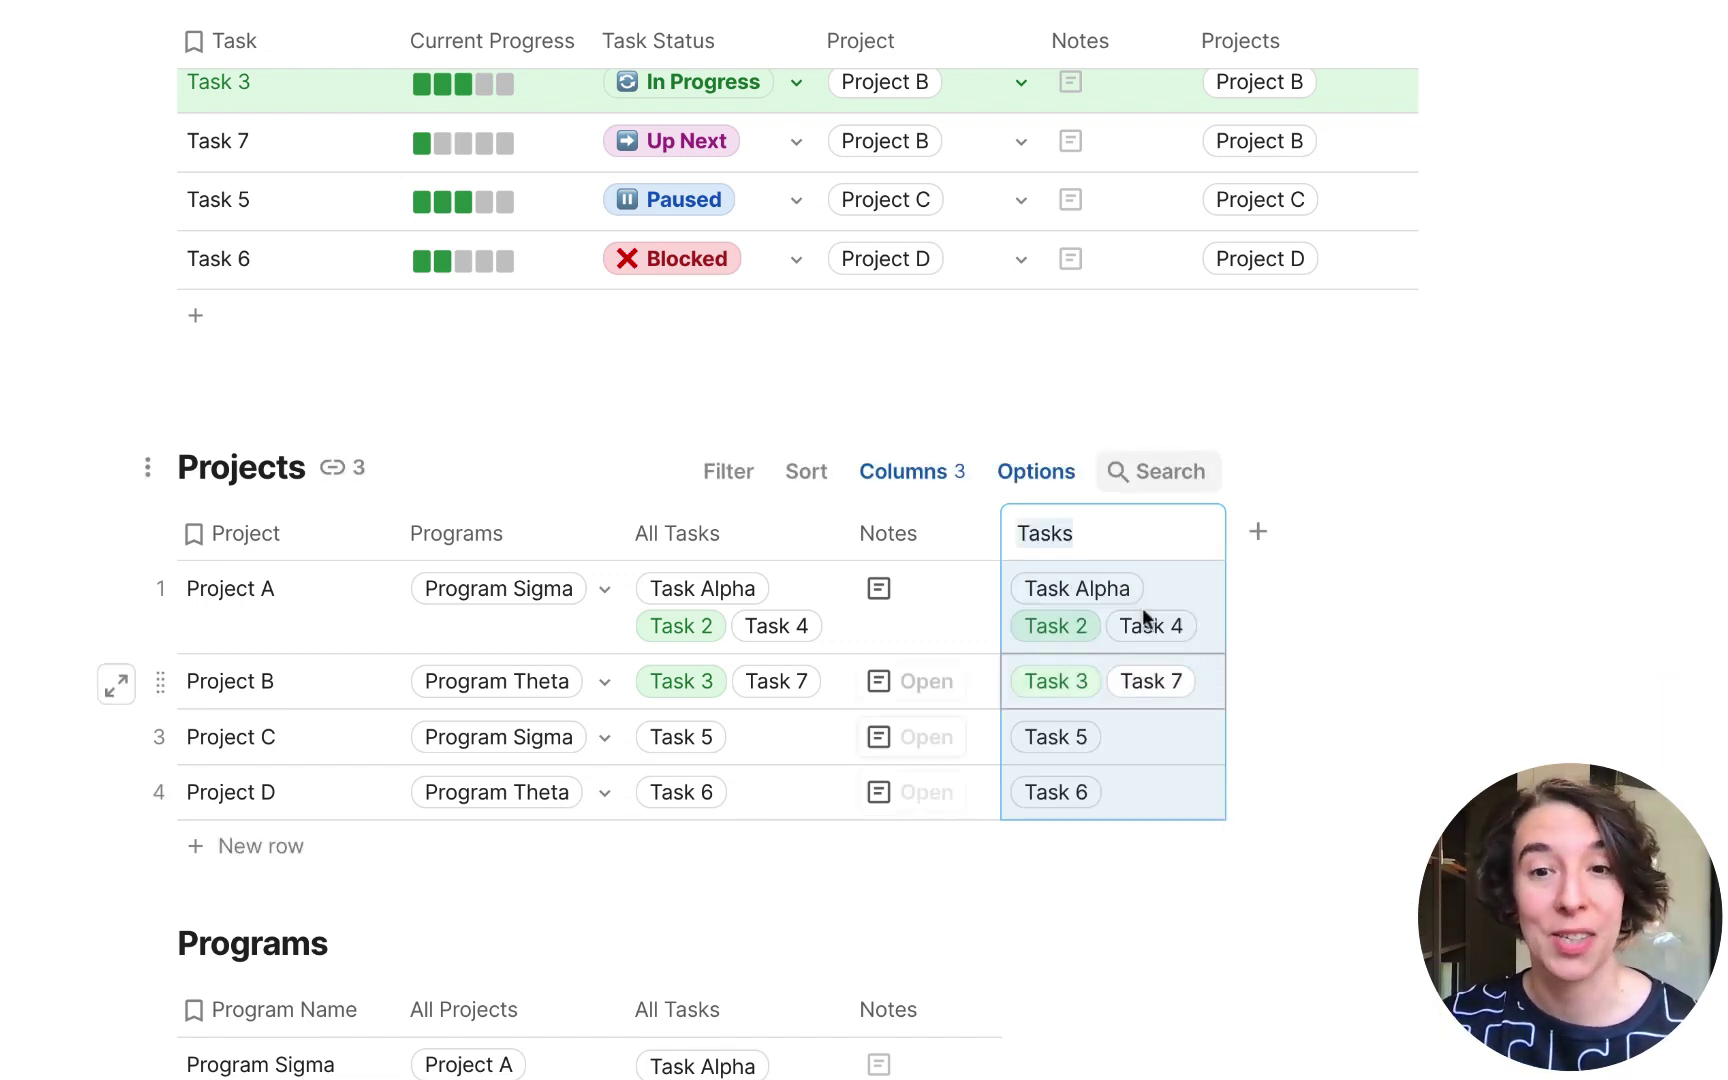
pyautogui.scroll(3, 1416, 424)
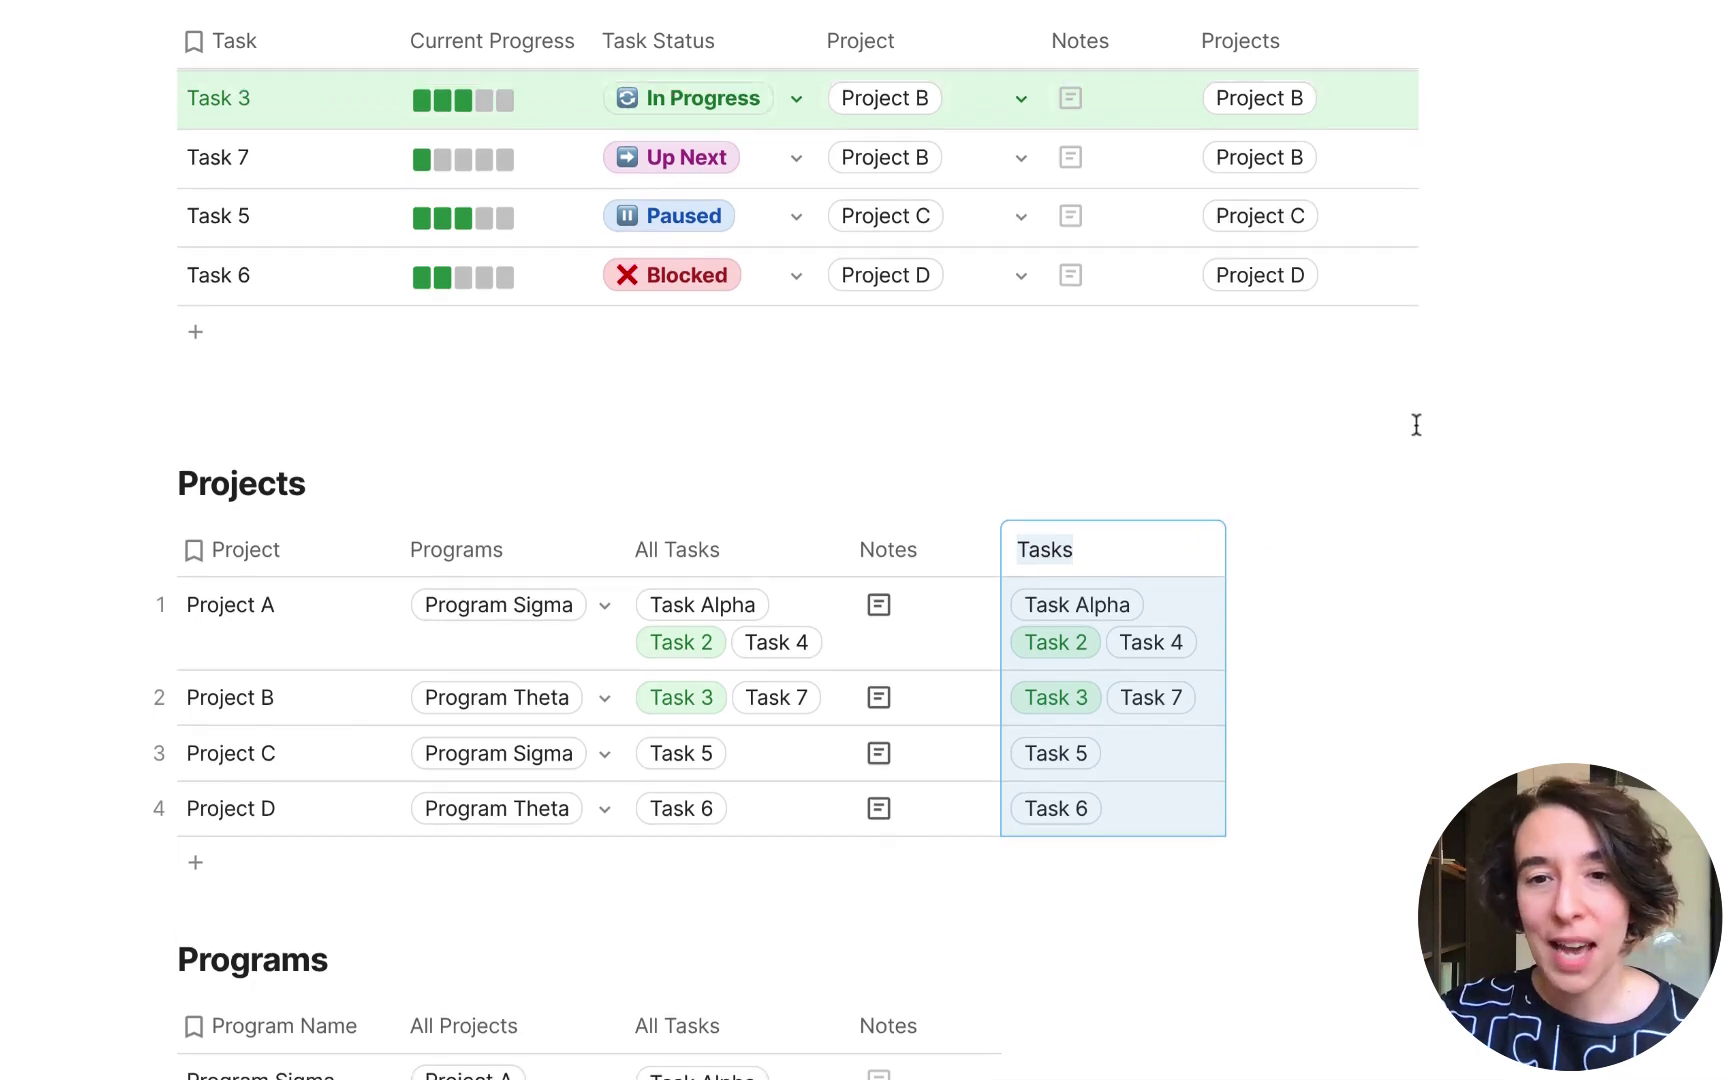
# Delete the Projects reference column from the Tasks table.
pyautogui.rightClick(1310, 130)
pyautogui.click(1275, 127)
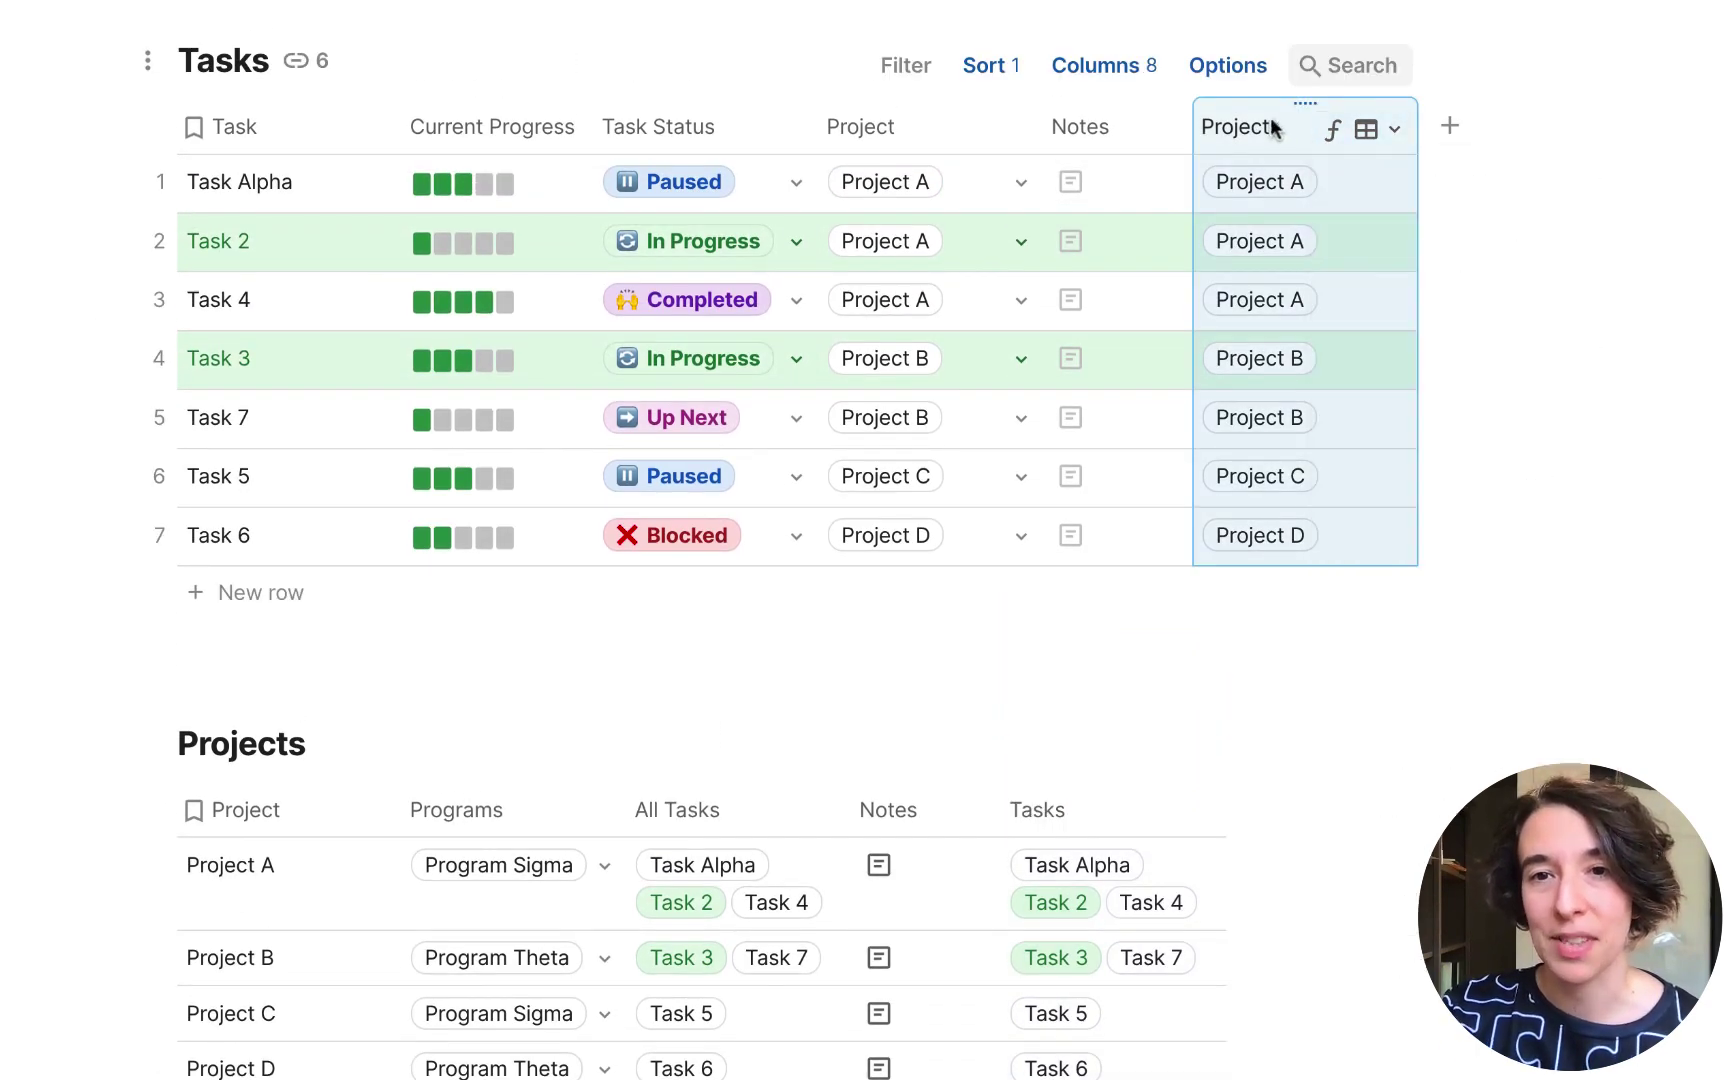
pyautogui.press('Delete')
# Delete the Tasks reference column from the Projects table, confirming the deletion.
pyautogui.click(1054, 786)
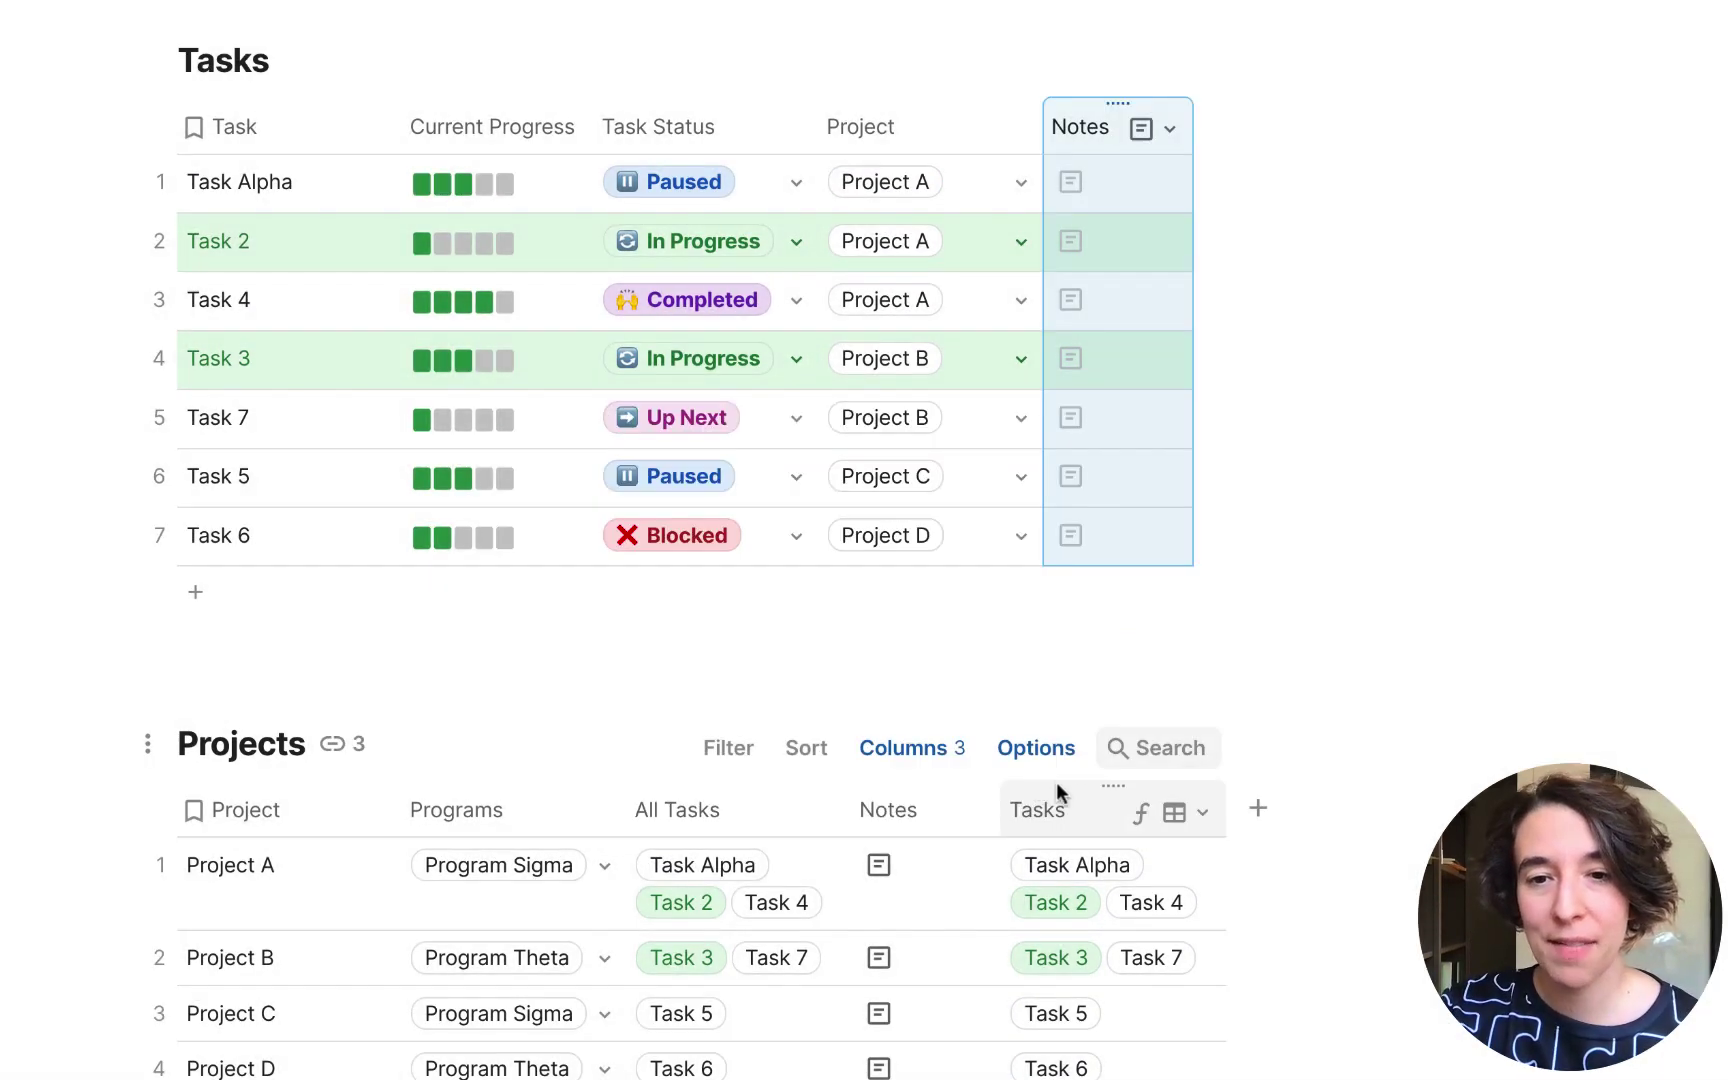
pyautogui.click(1064, 802)
pyautogui.press('Delete')
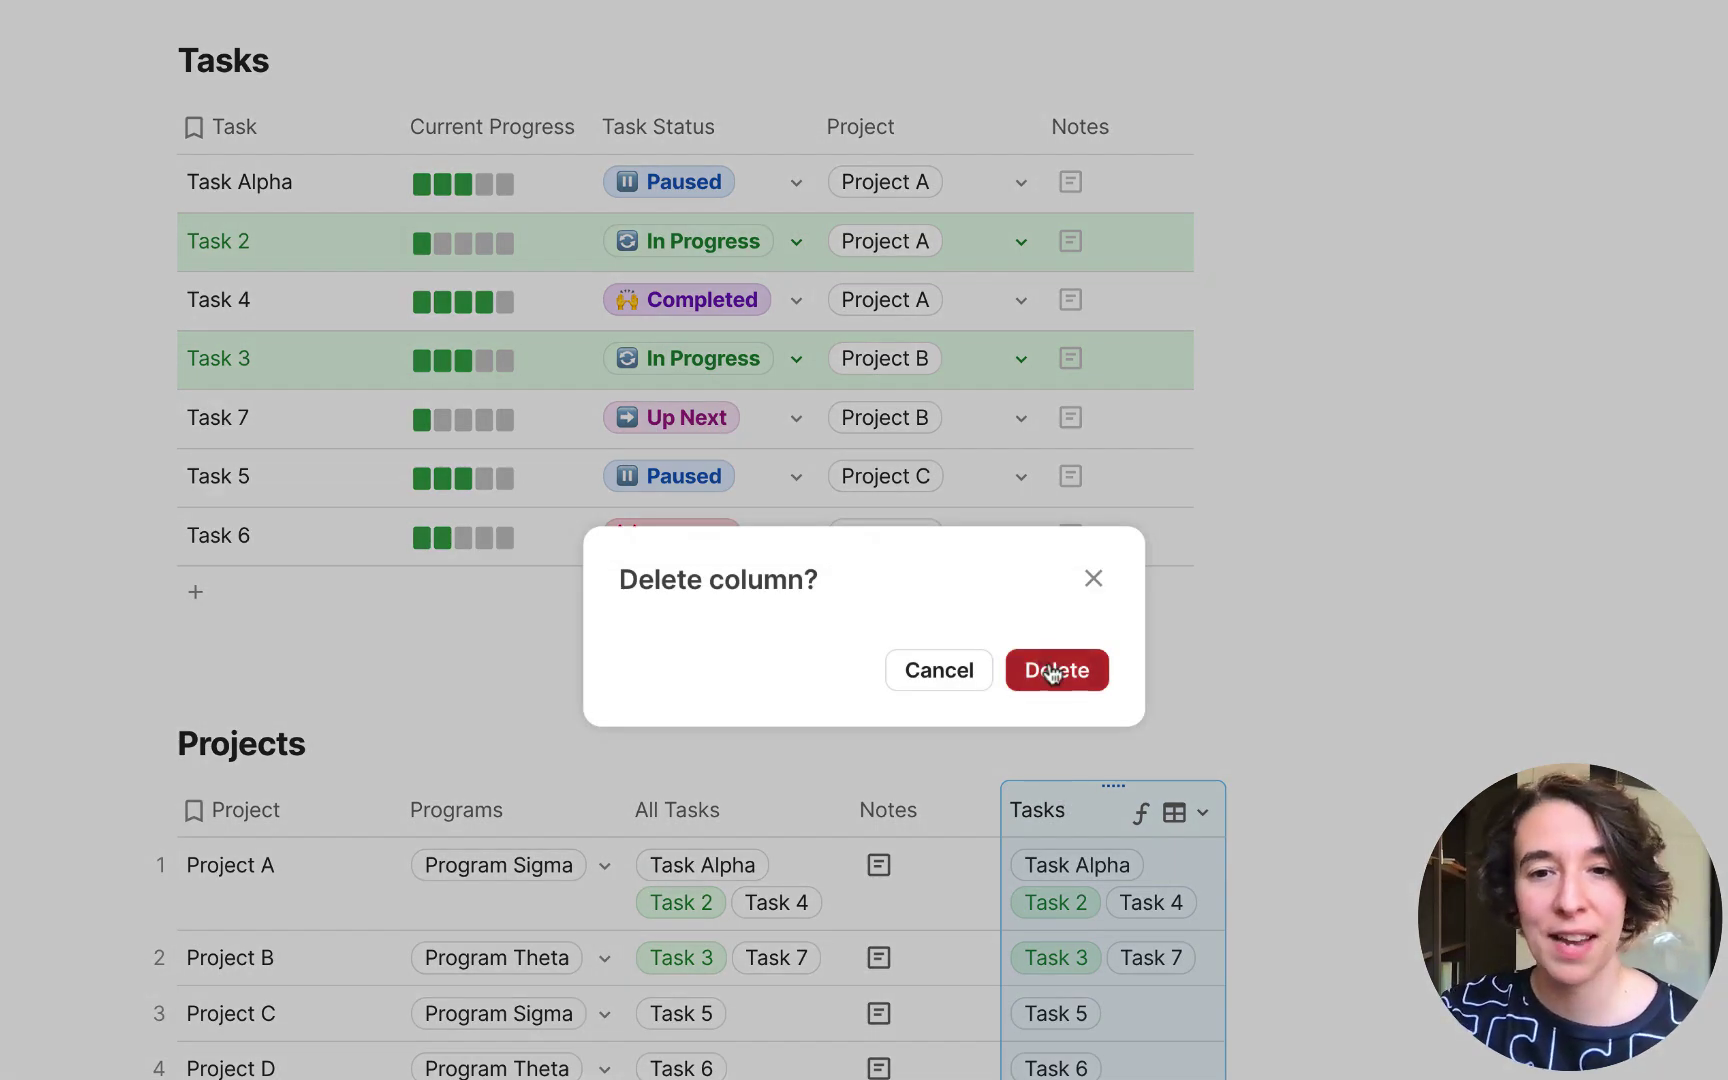
pyautogui.click(1052, 669)
pyautogui.press('Escape')
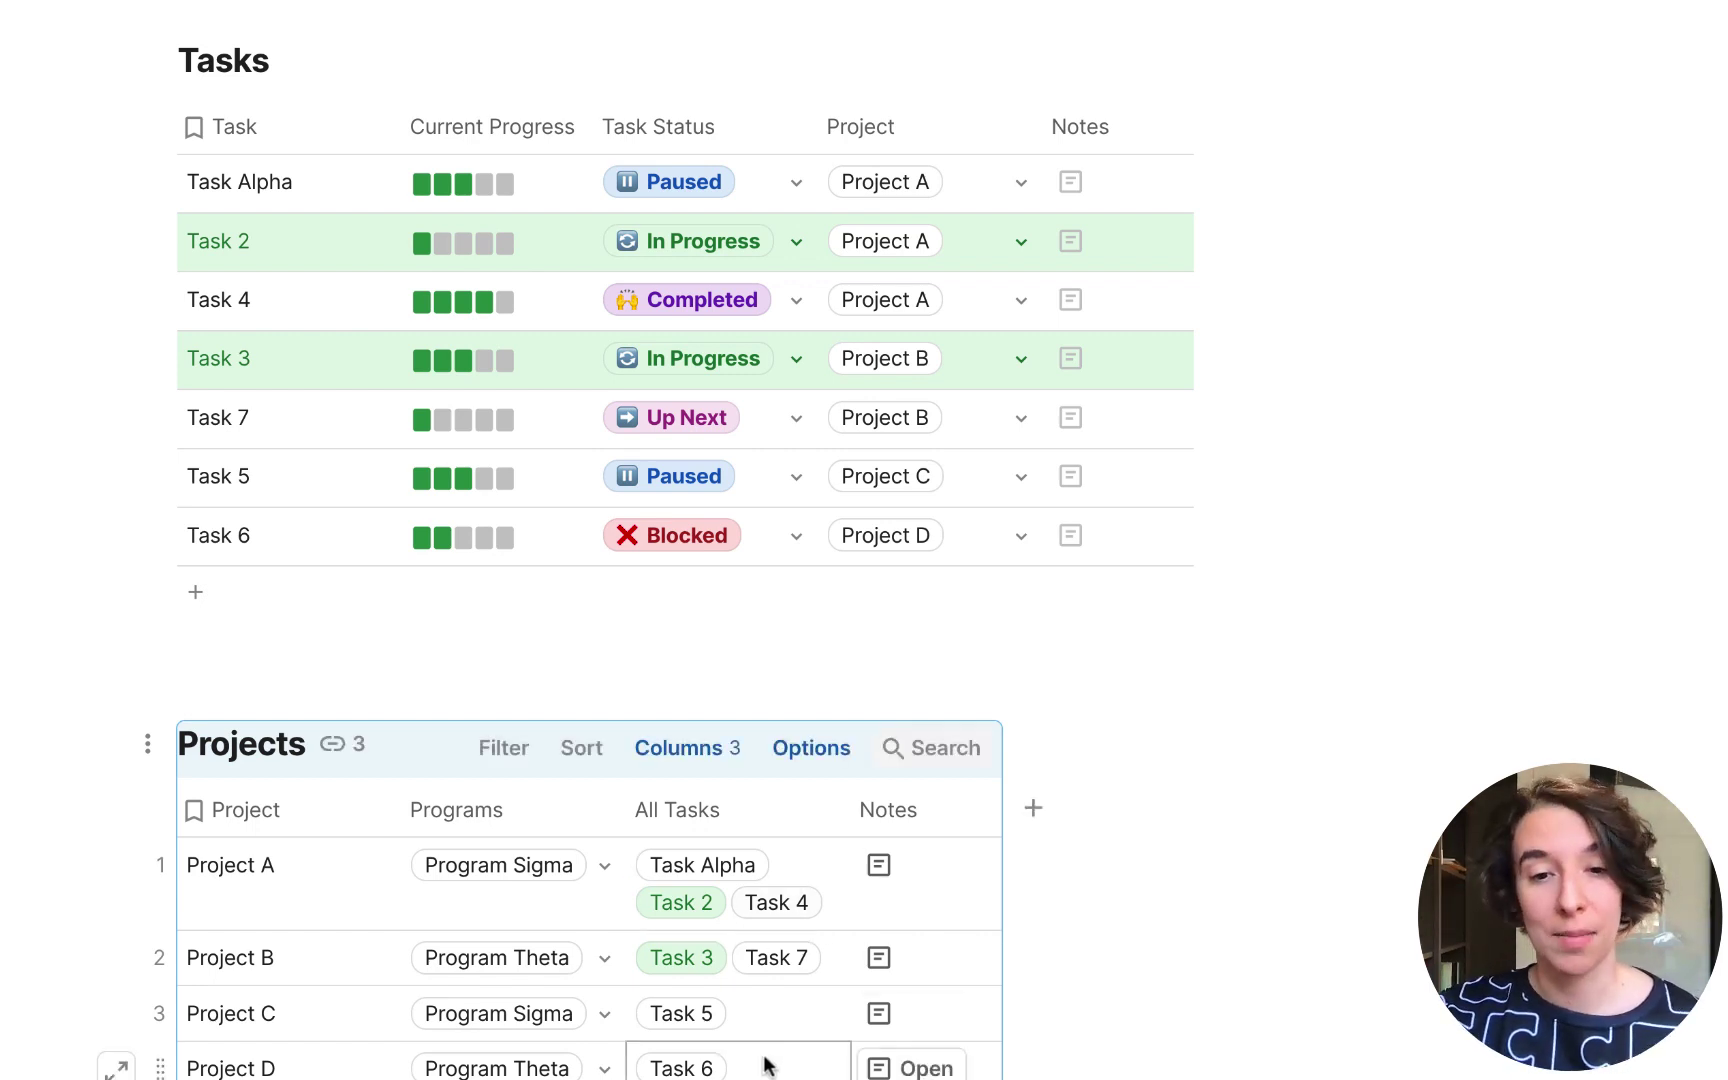
# Expand Project A's row to view its 2.67 average progress and embedded task tables.
pyautogui.click(338, 972)
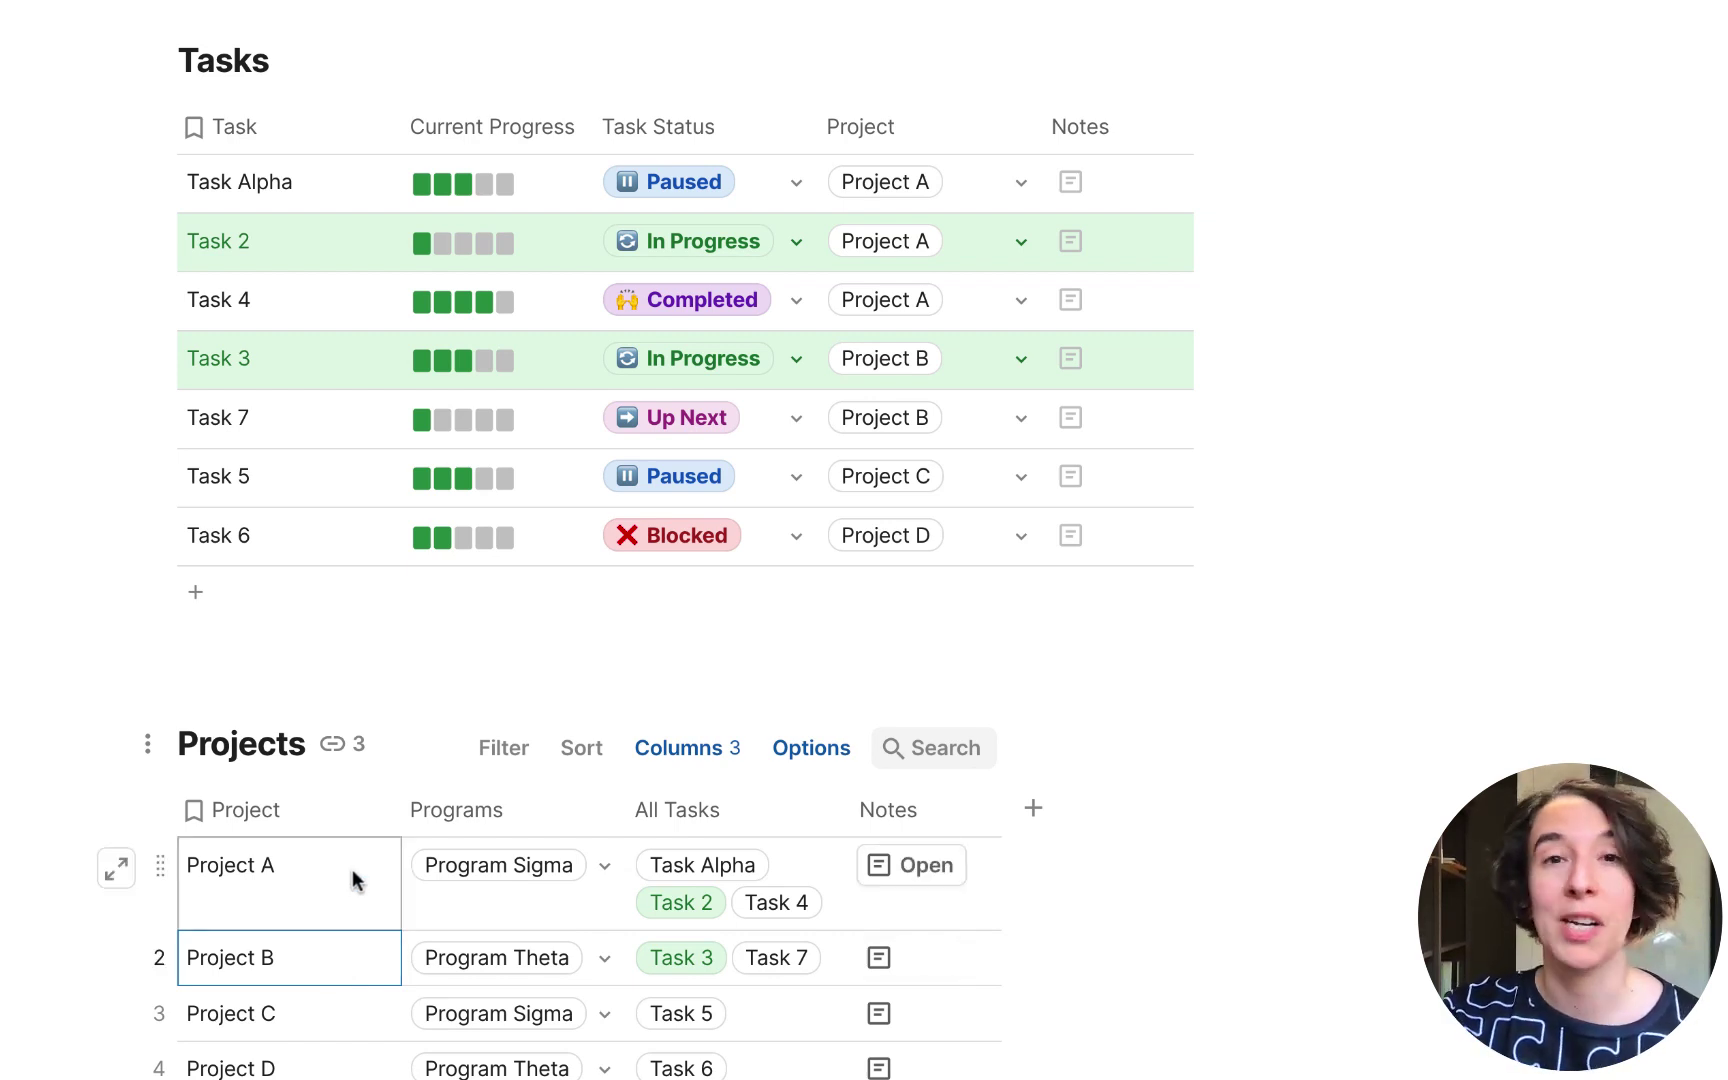
pyautogui.click(117, 869)
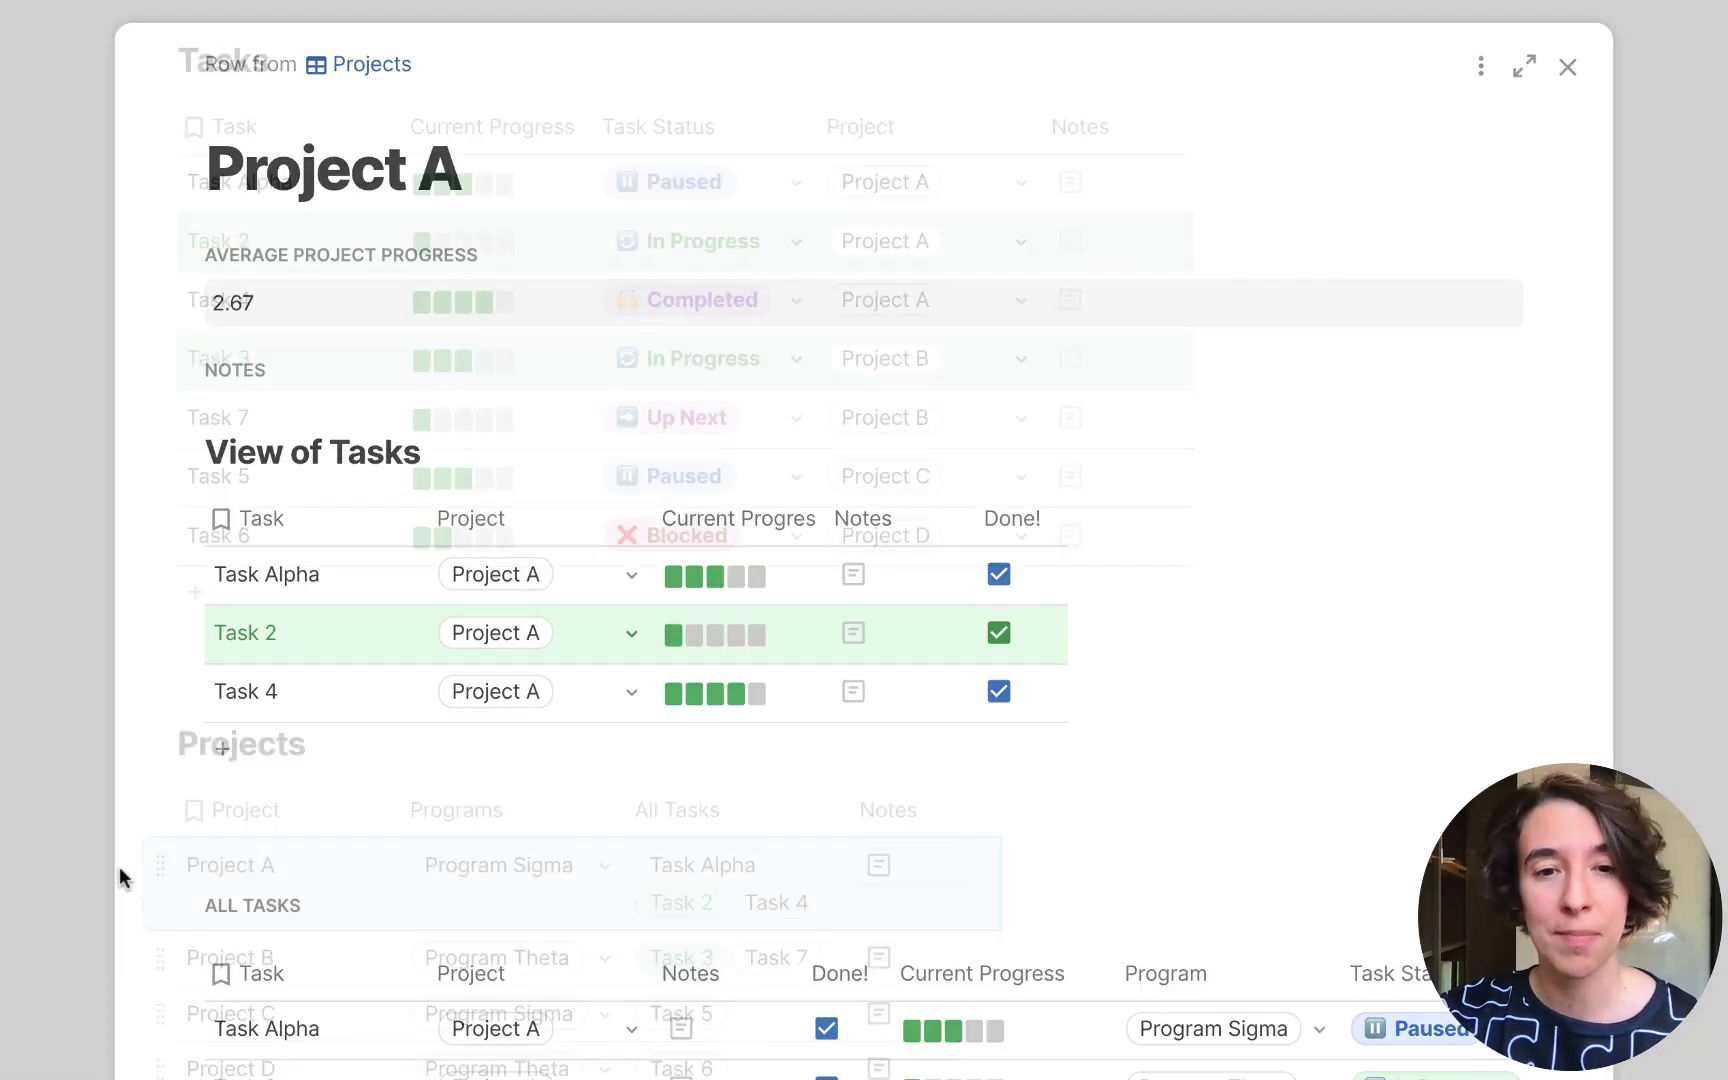
pyautogui.scroll(-5, 949, 781)
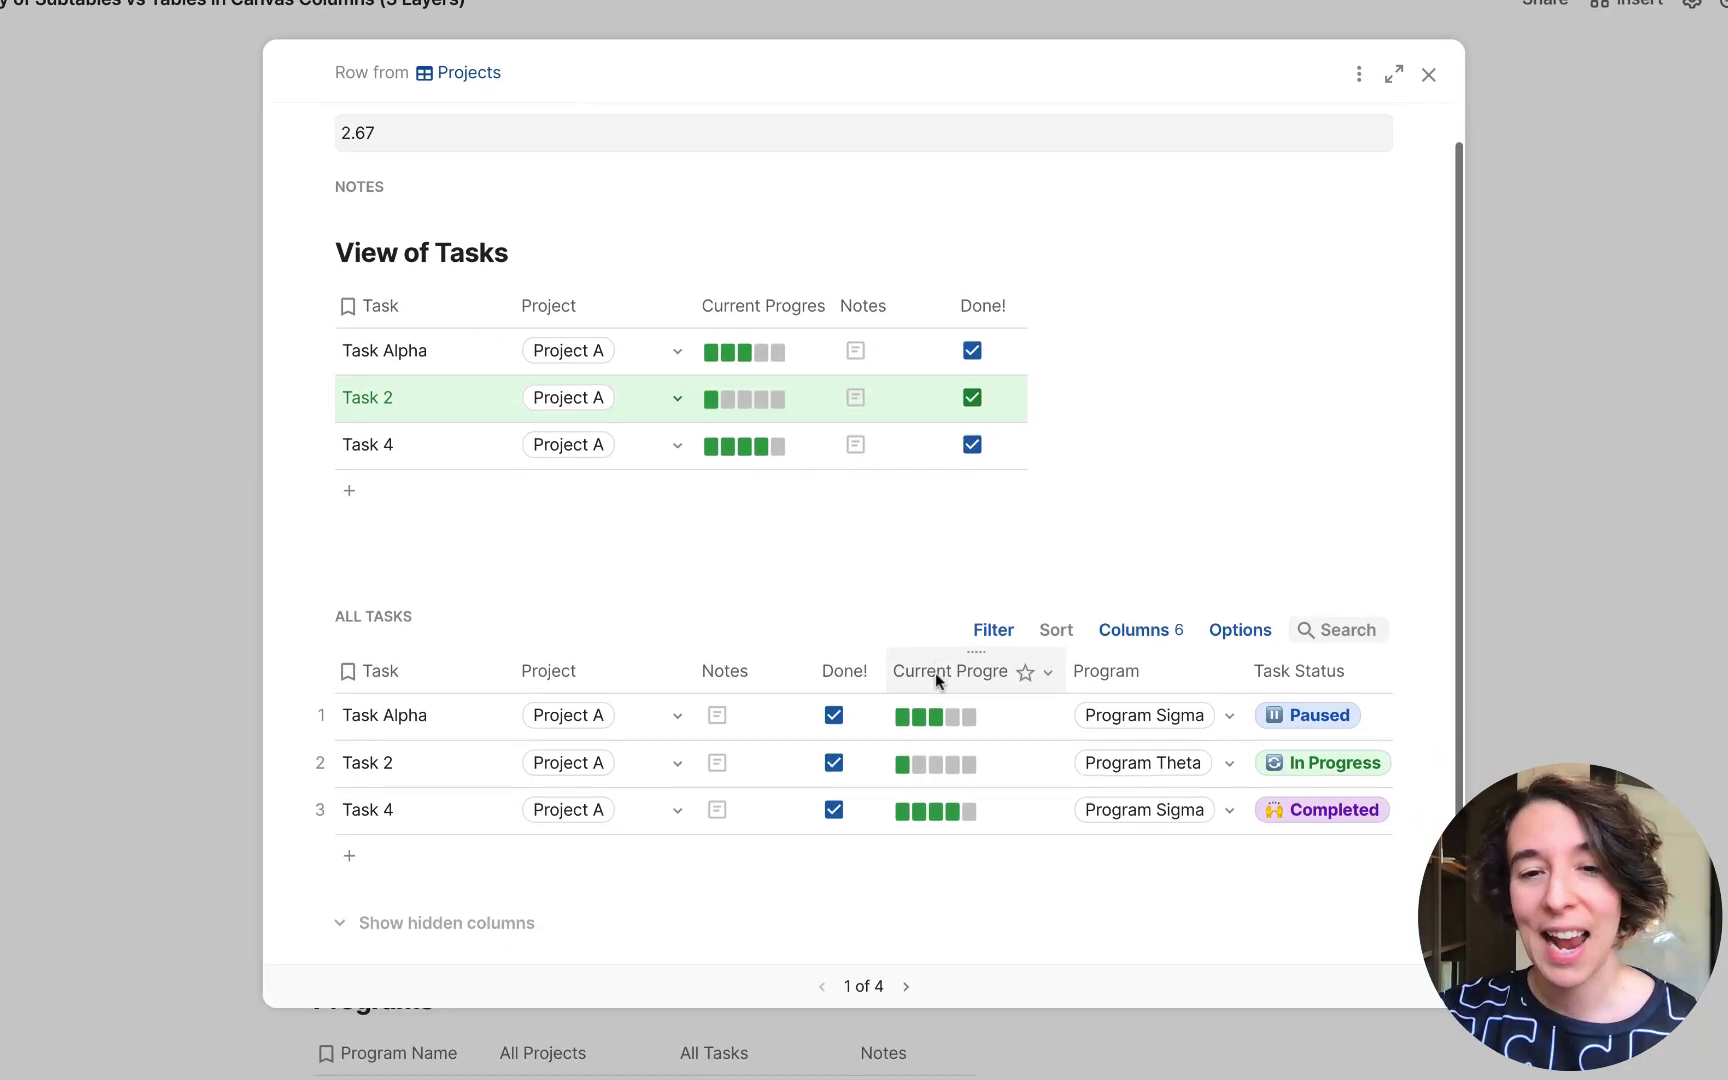
pyautogui.scroll(4, 1153, 535)
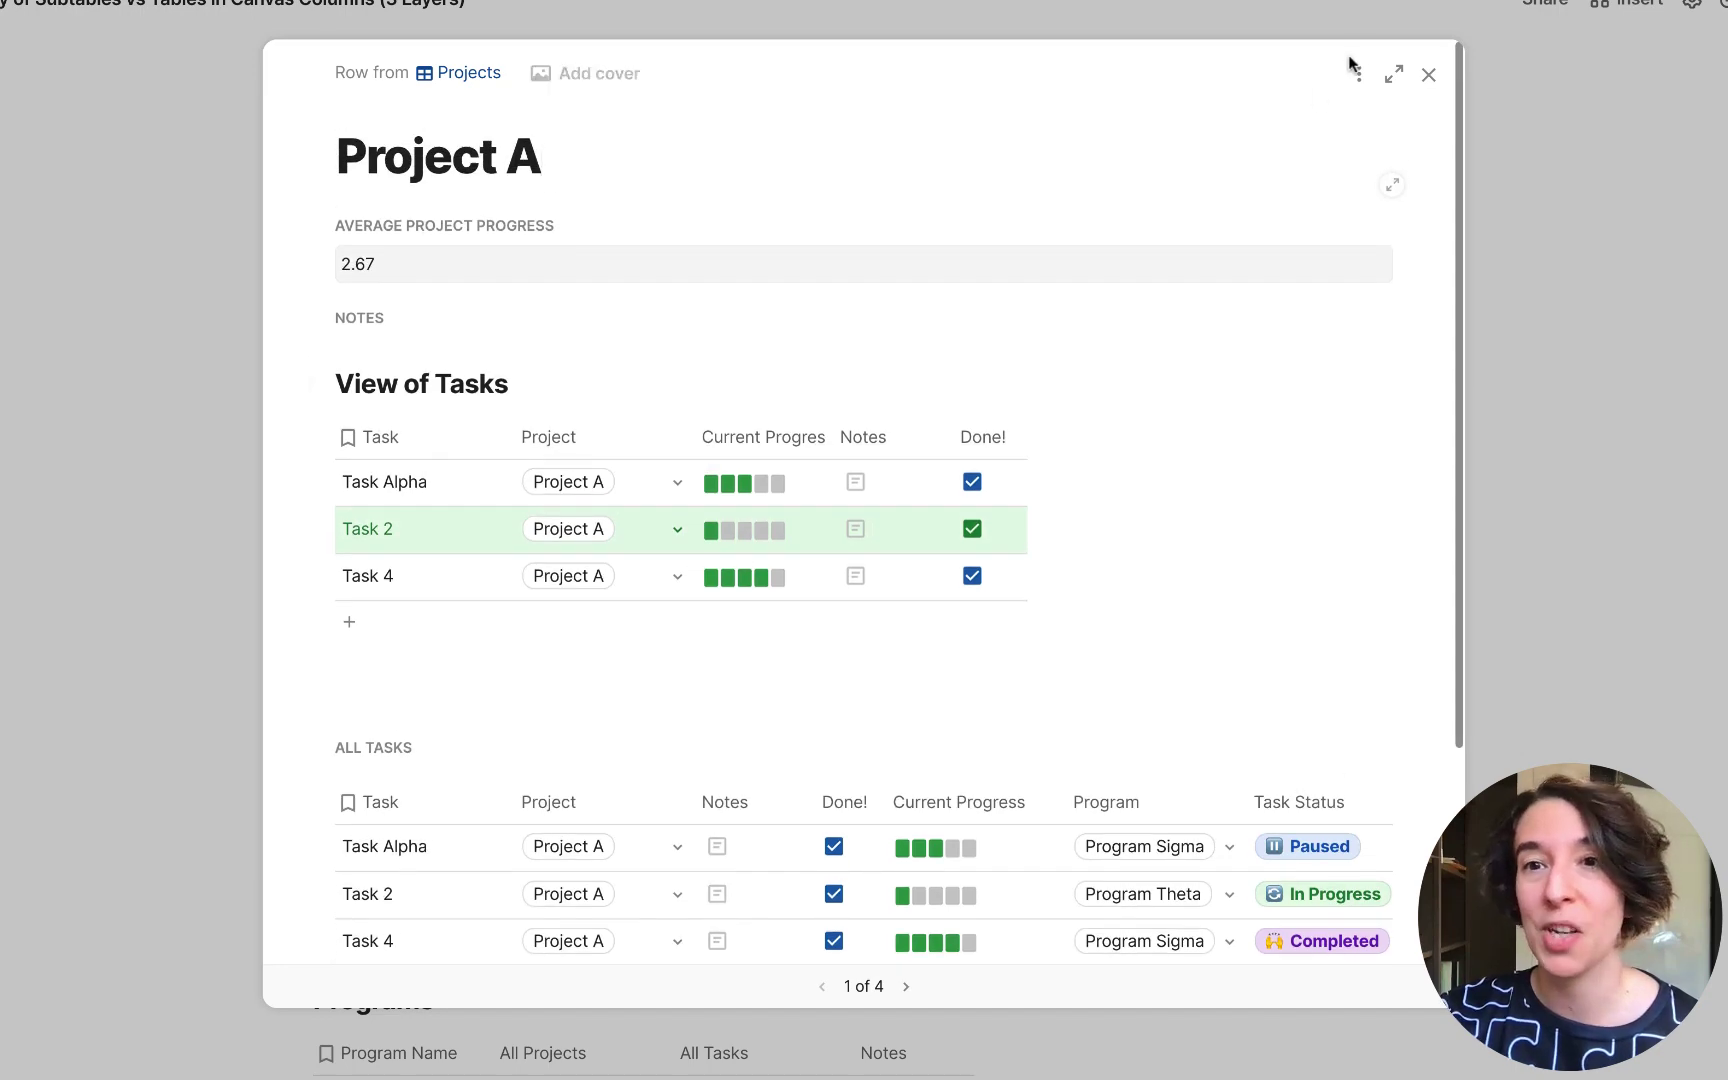
# Edit the Projects row layout, toggling All Tasks' embedded table display off and back on.
pyautogui.click(1358, 73)
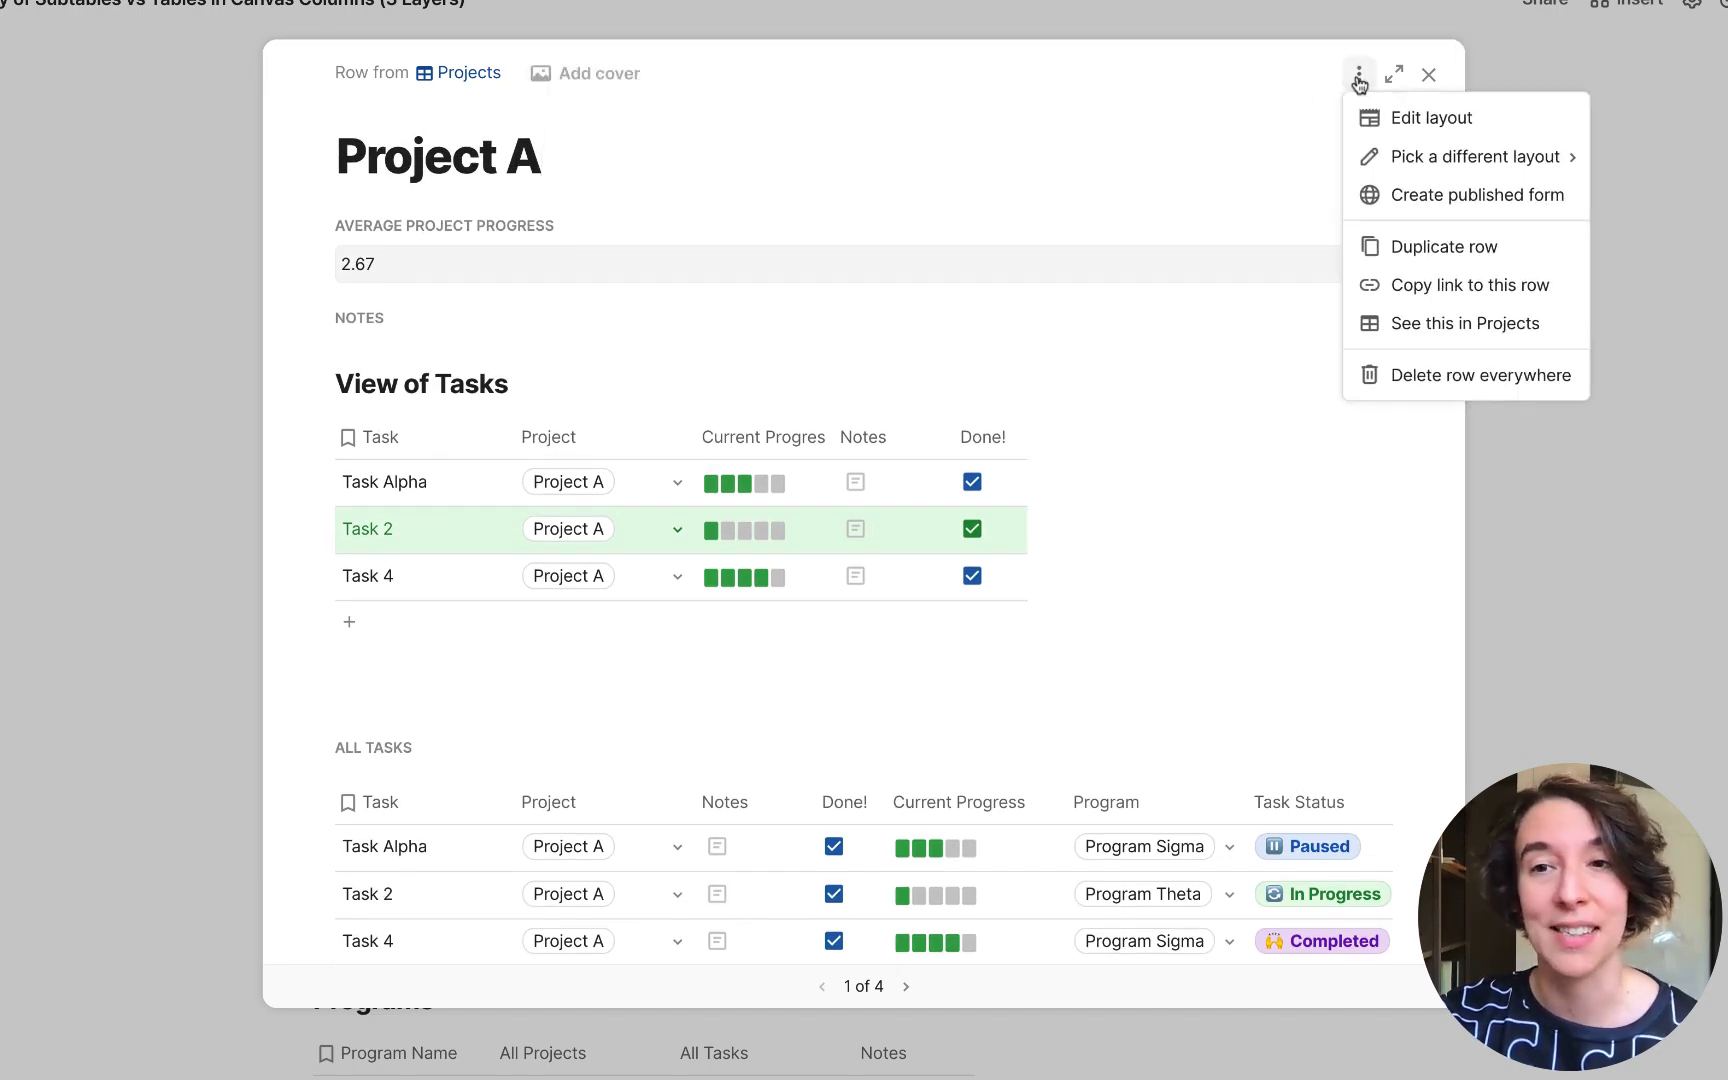
pyautogui.click(1418, 123)
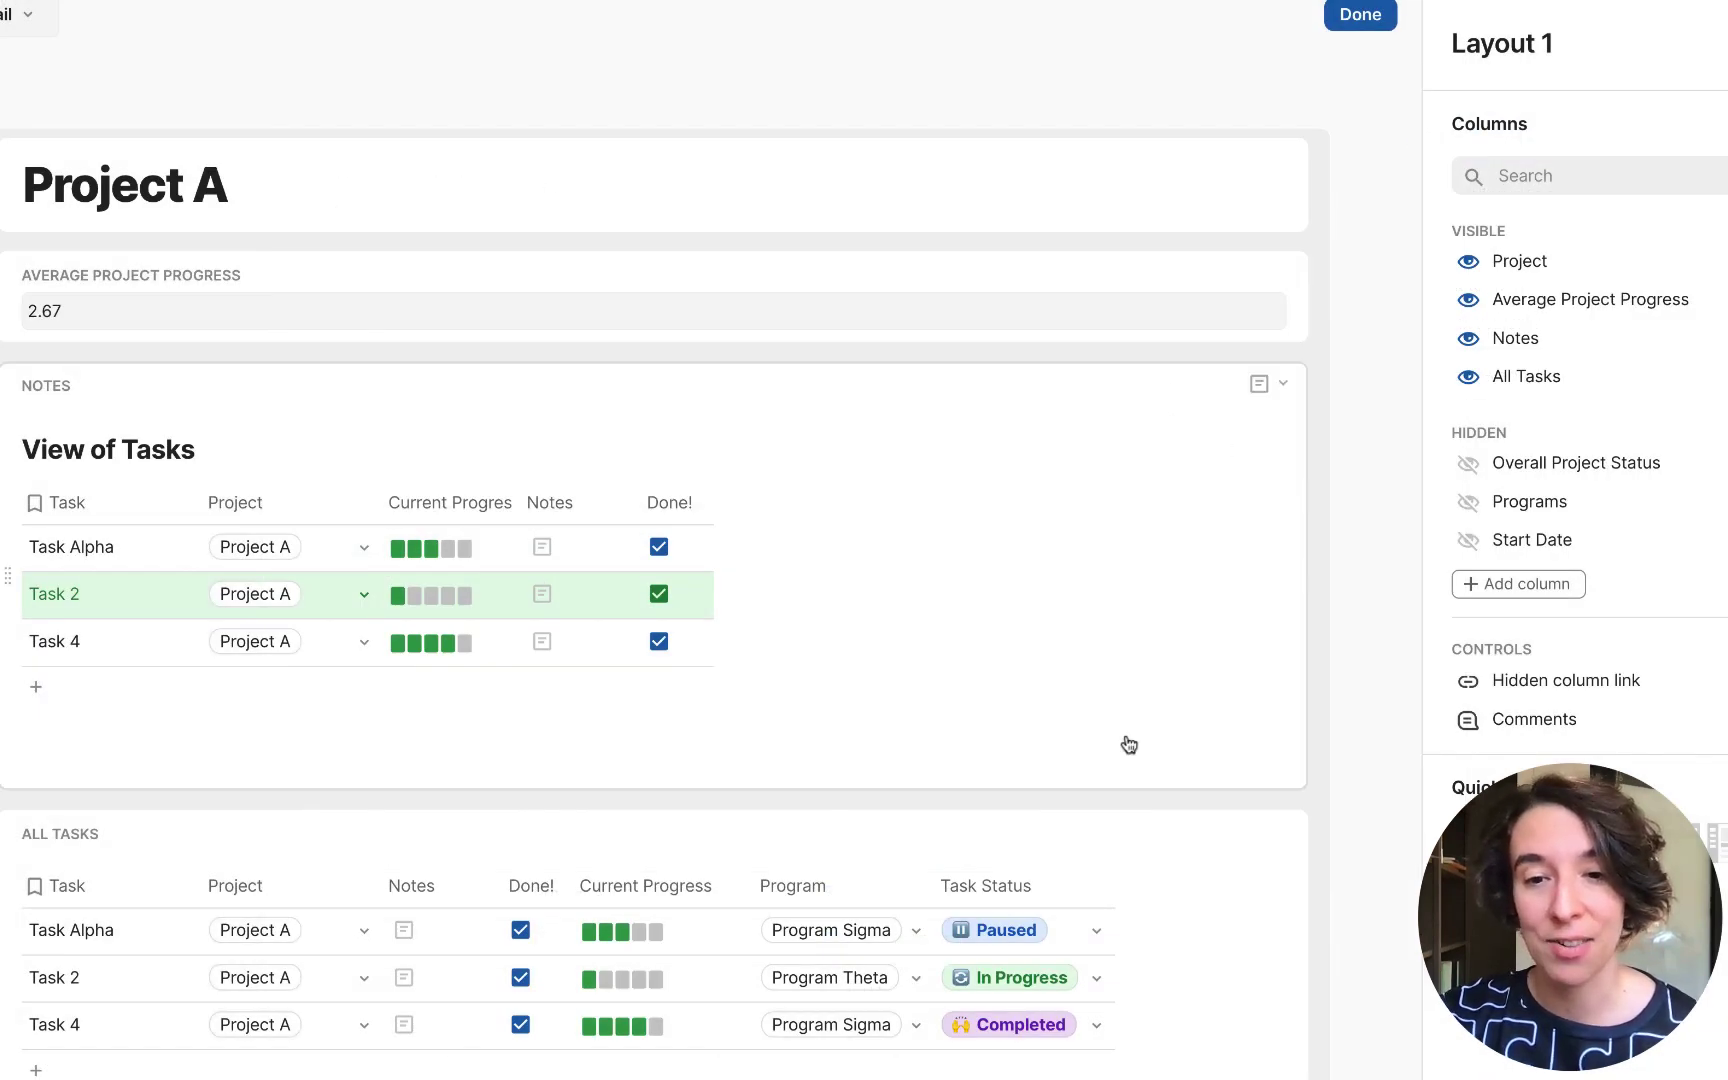
pyautogui.scroll(-3, 1129, 745)
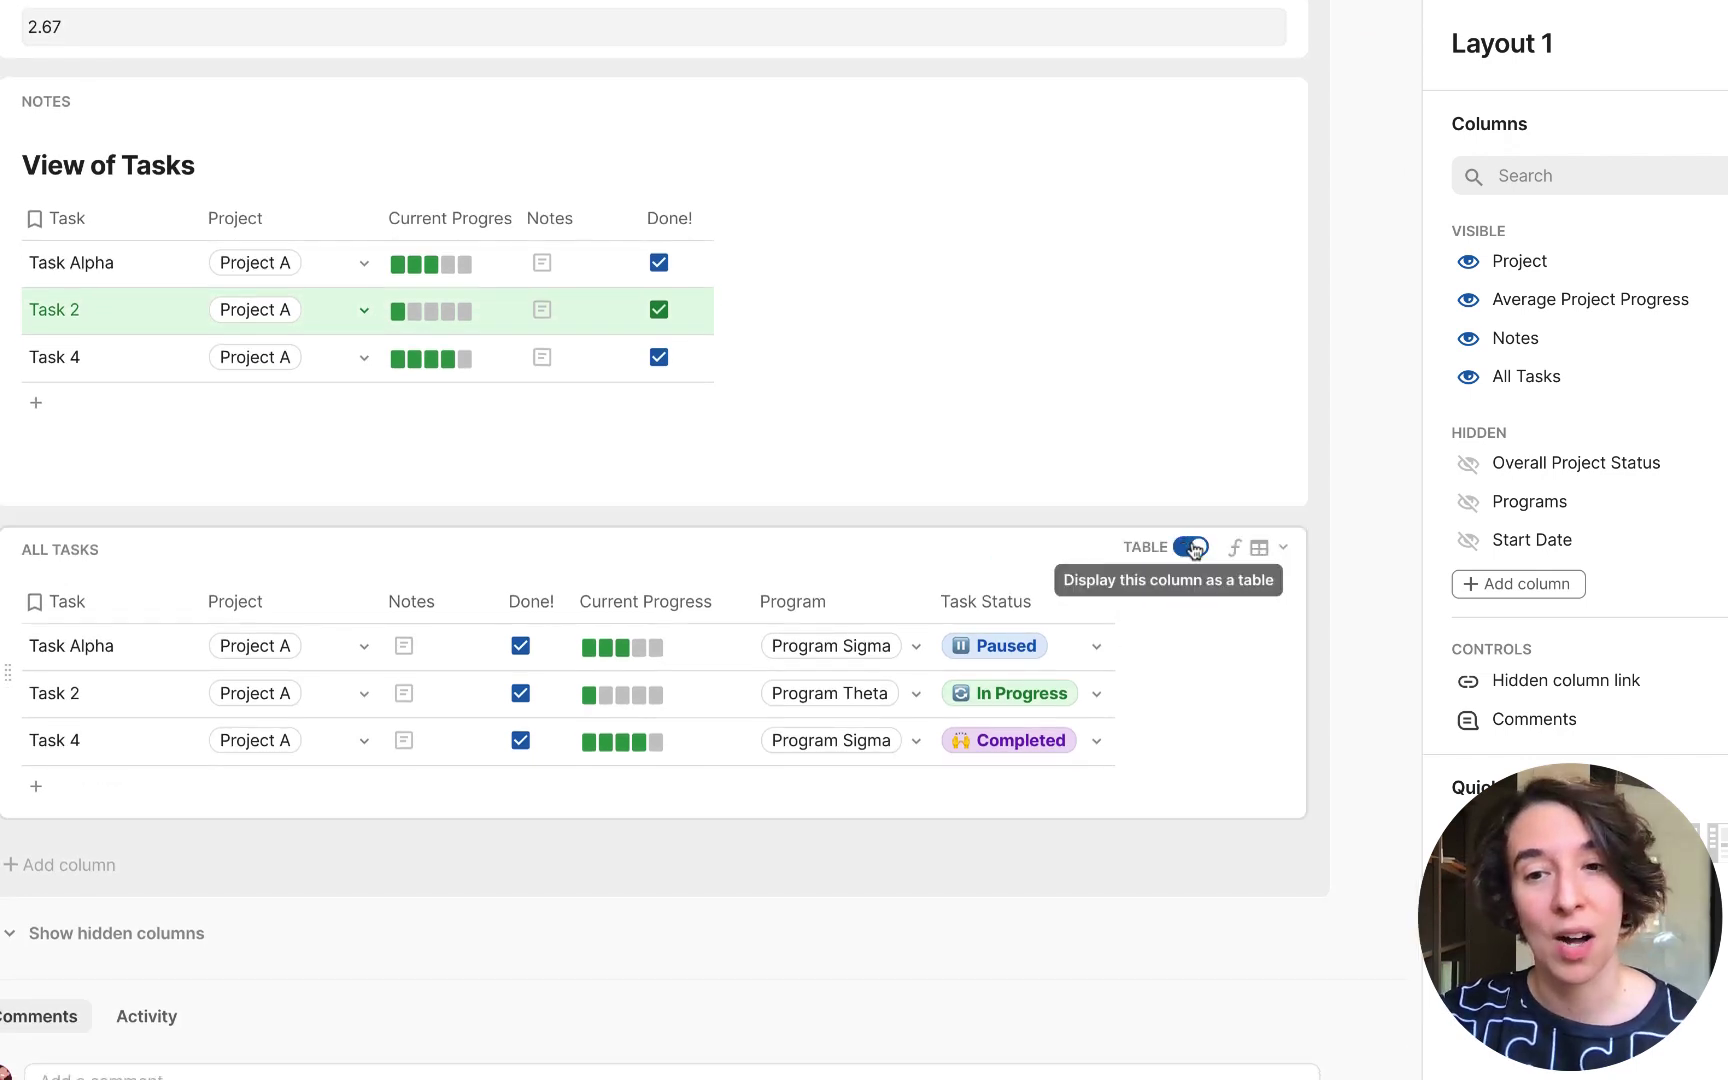
pyautogui.click(1195, 548)
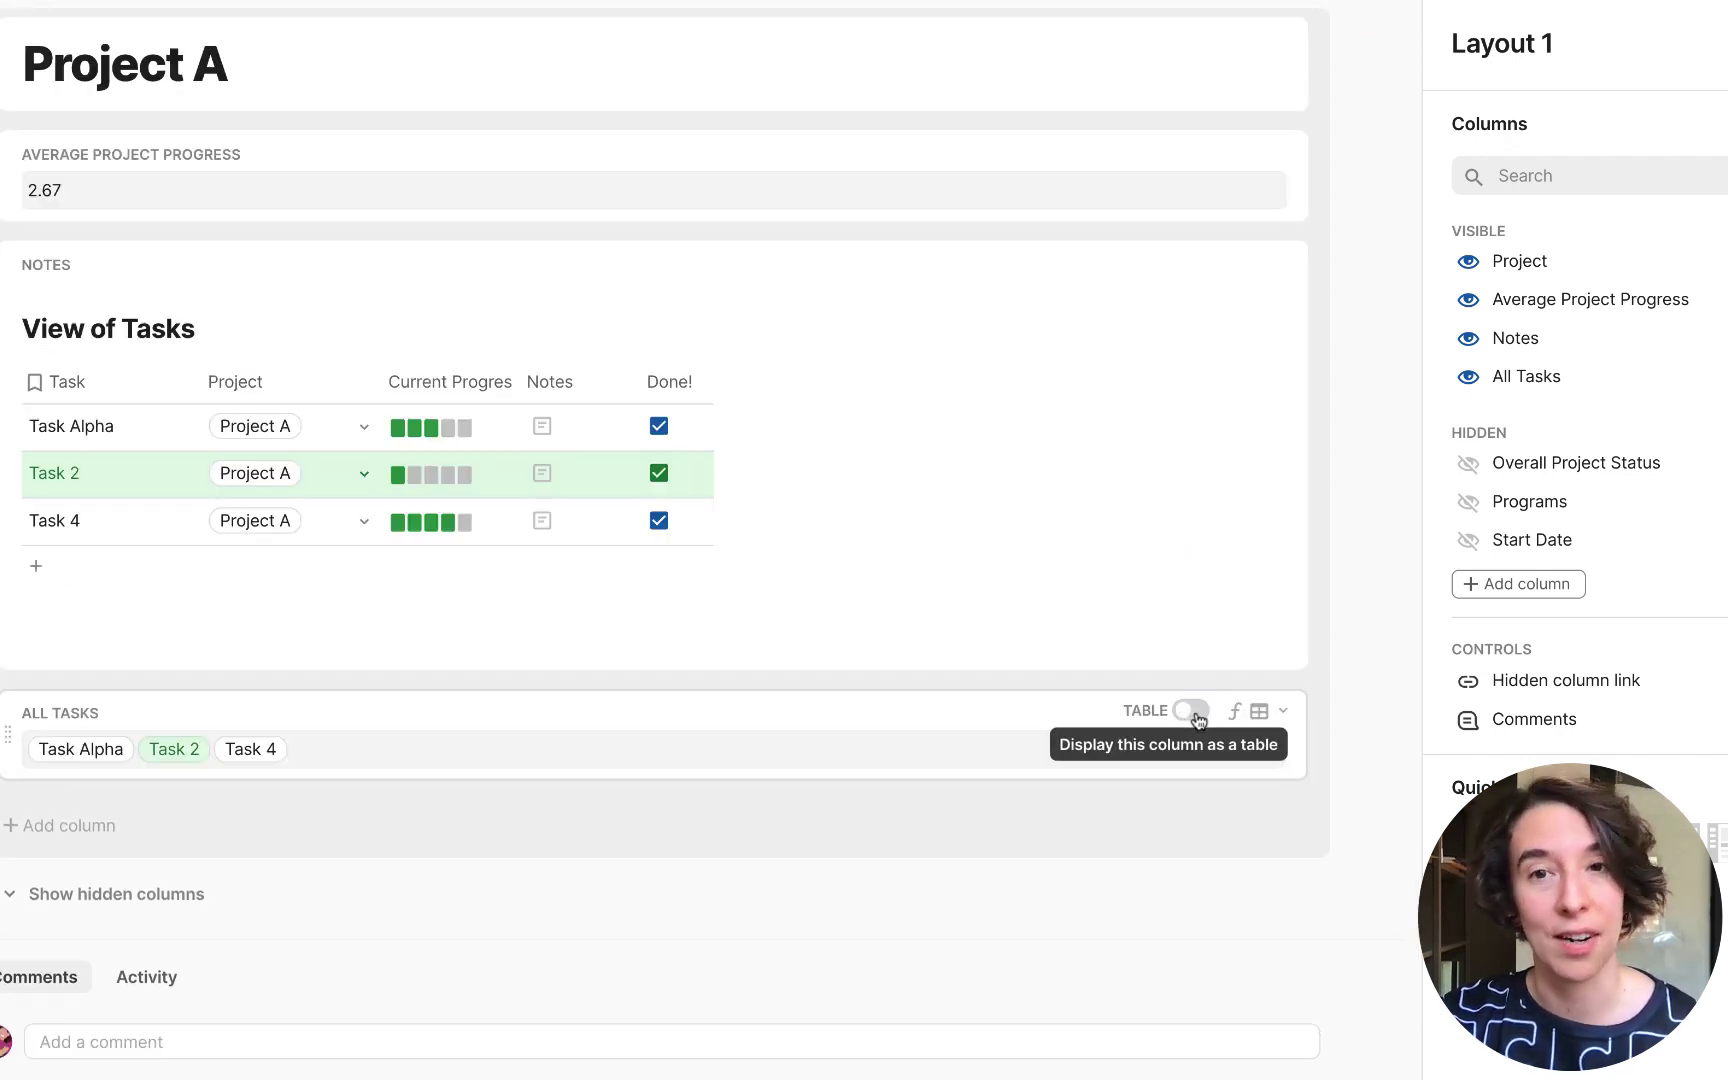
pyautogui.click(1192, 712)
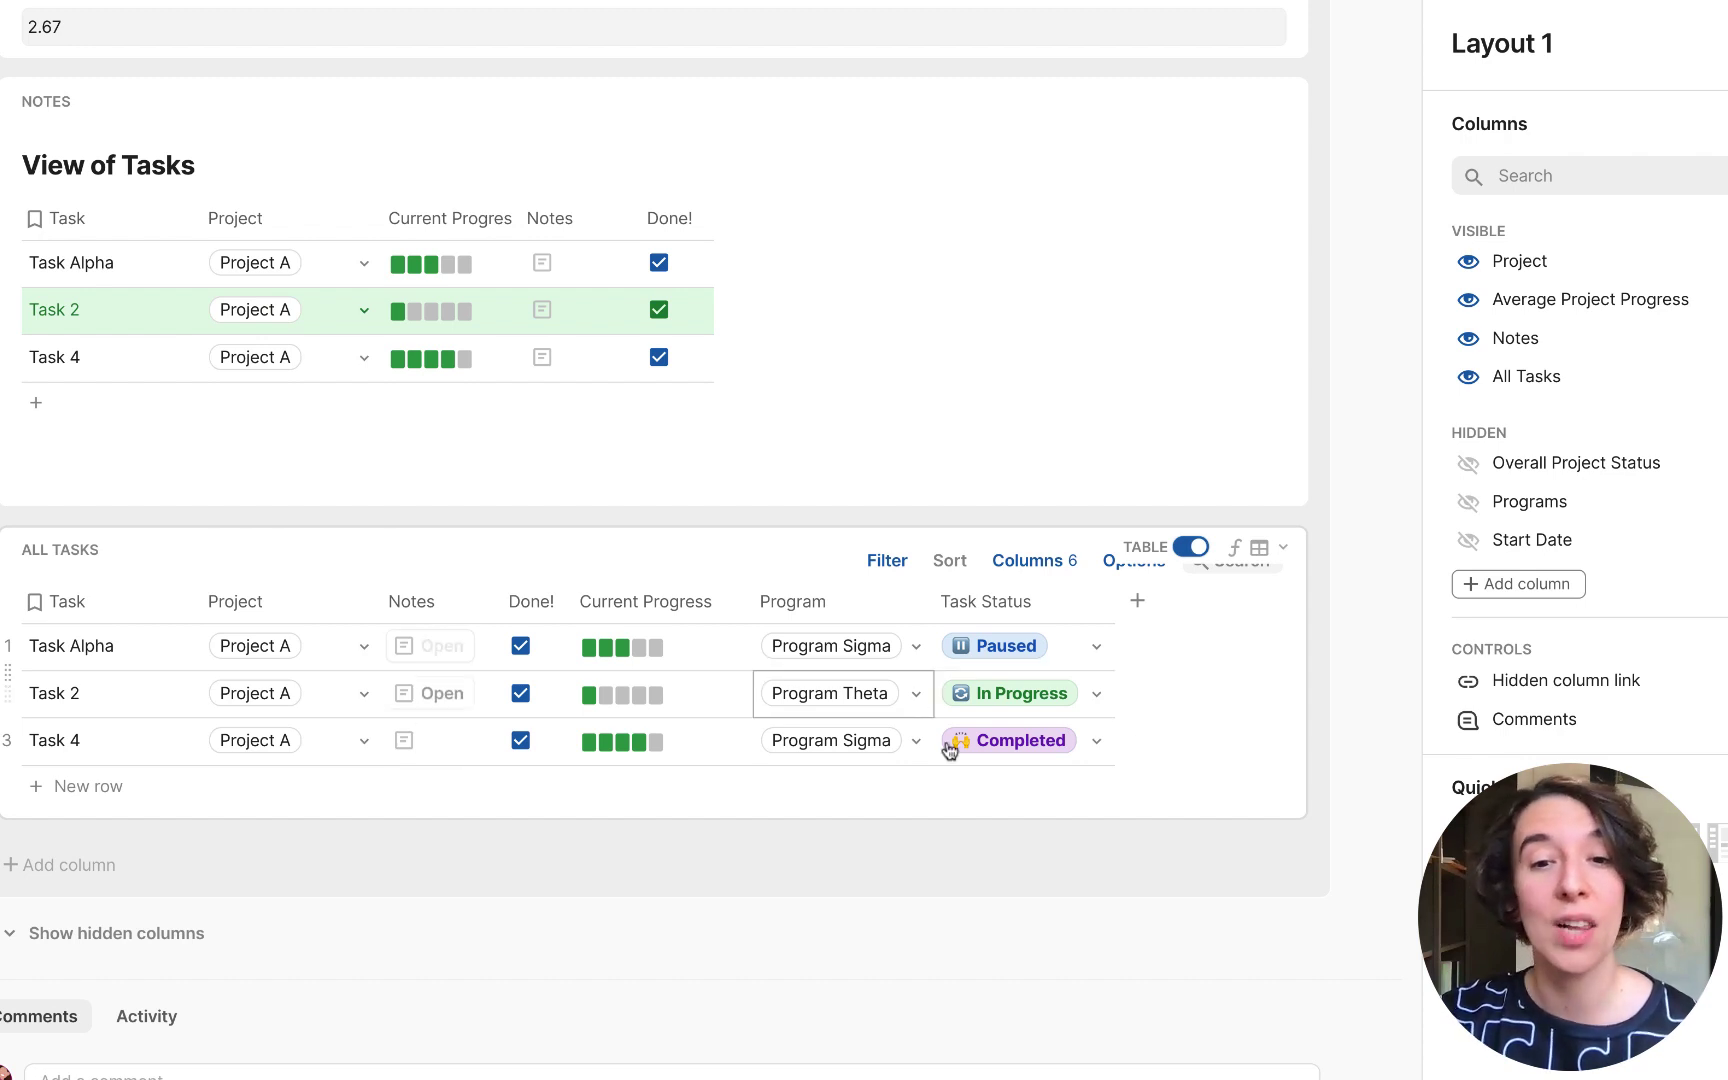
# Change Task 2's Task Status from In Progress to Completed in the All Tasks subtable.
pyautogui.click(1095, 695)
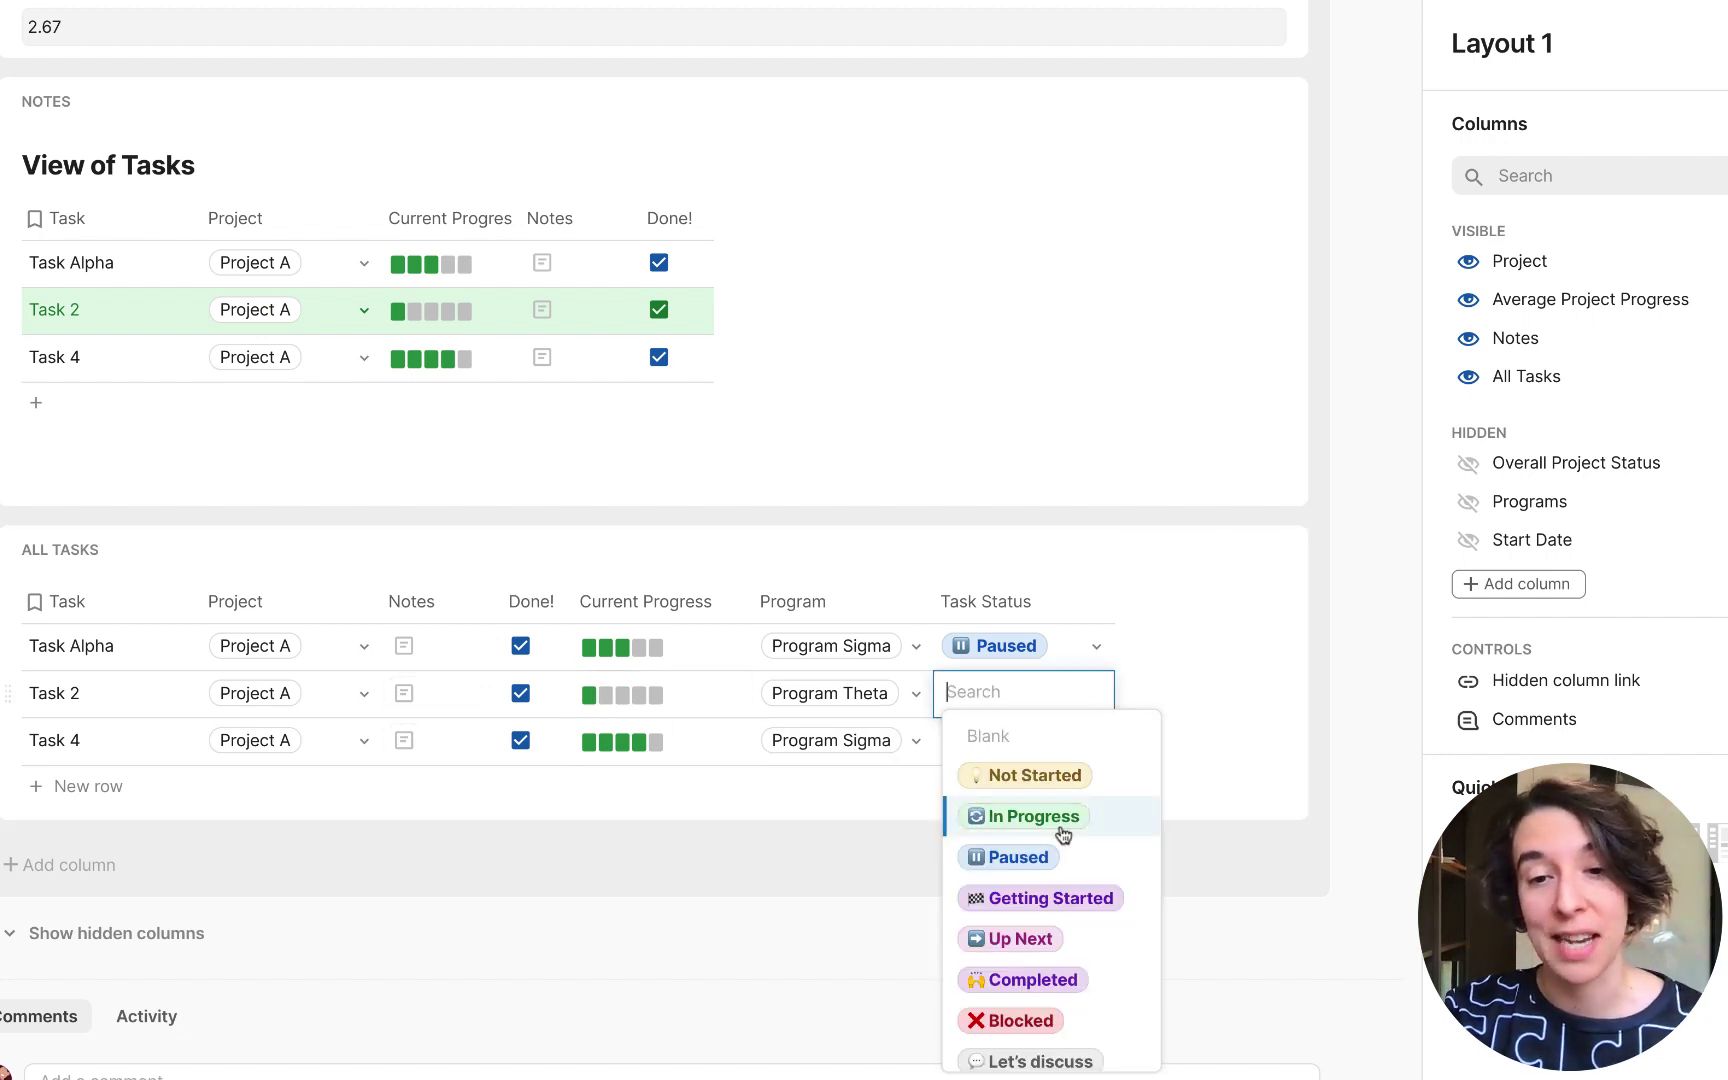
pyautogui.click(1112, 968)
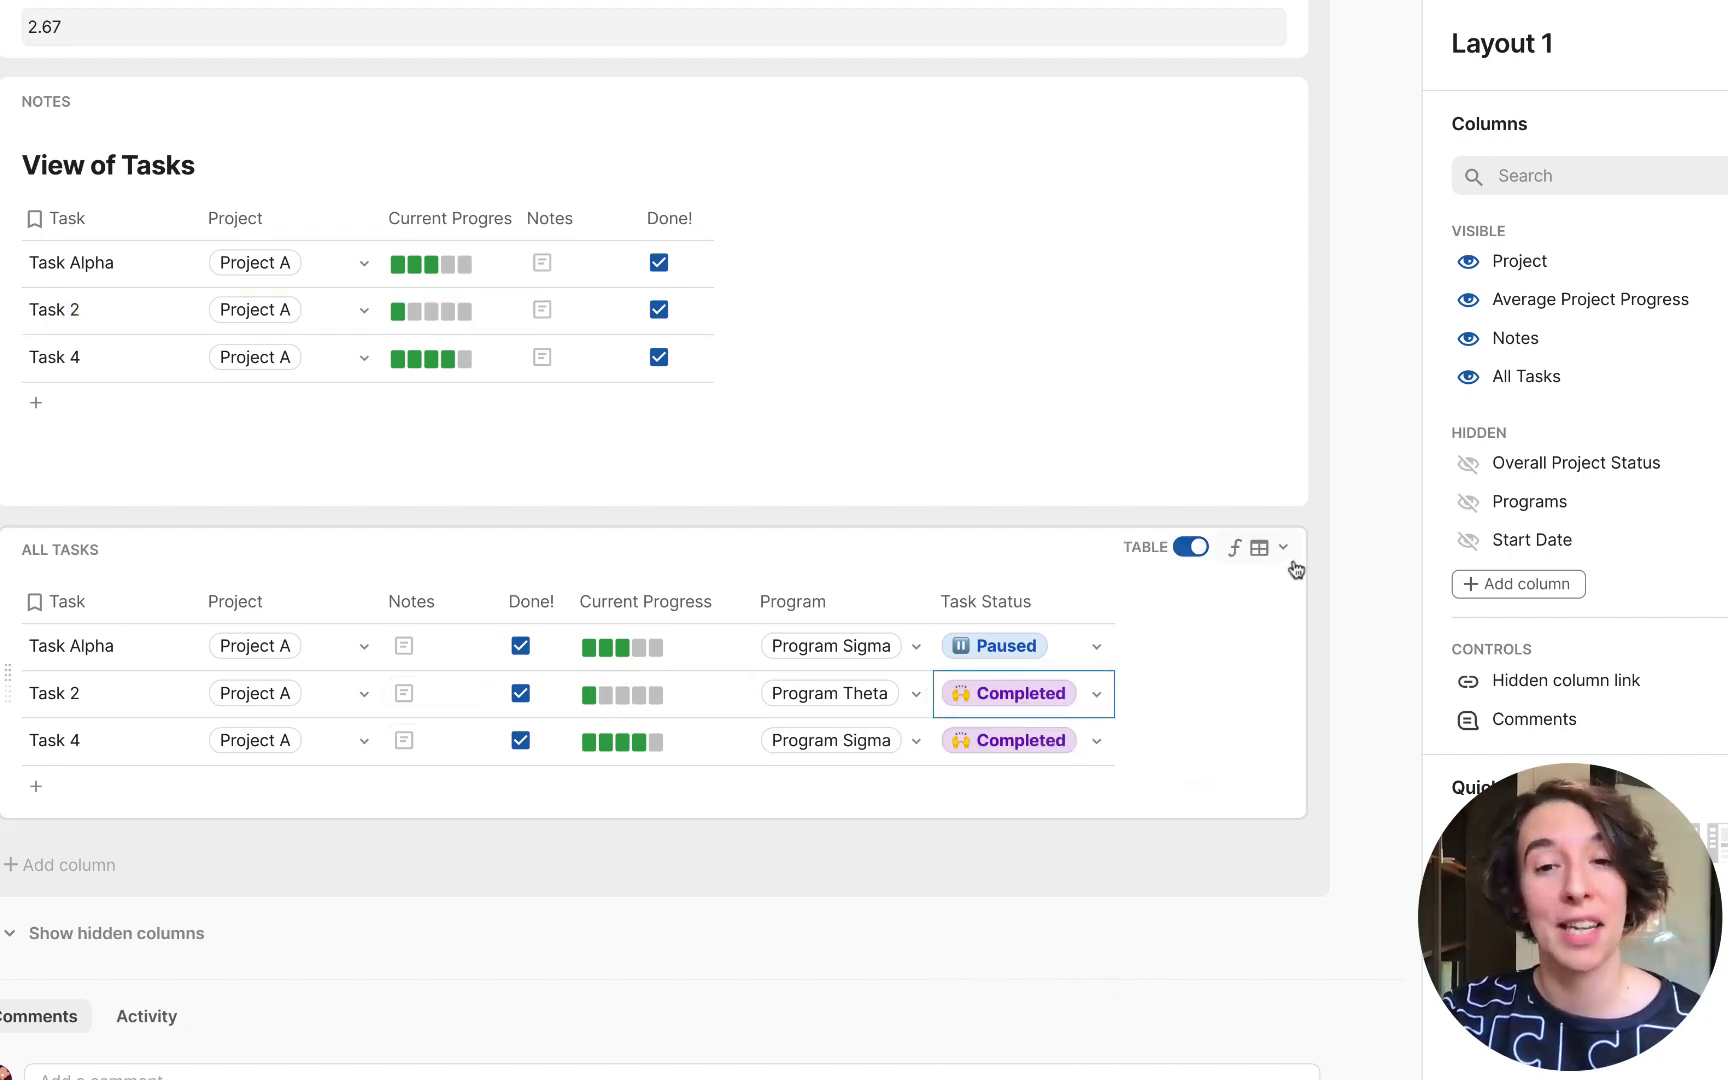
pyautogui.scroll(3, 1359, 560)
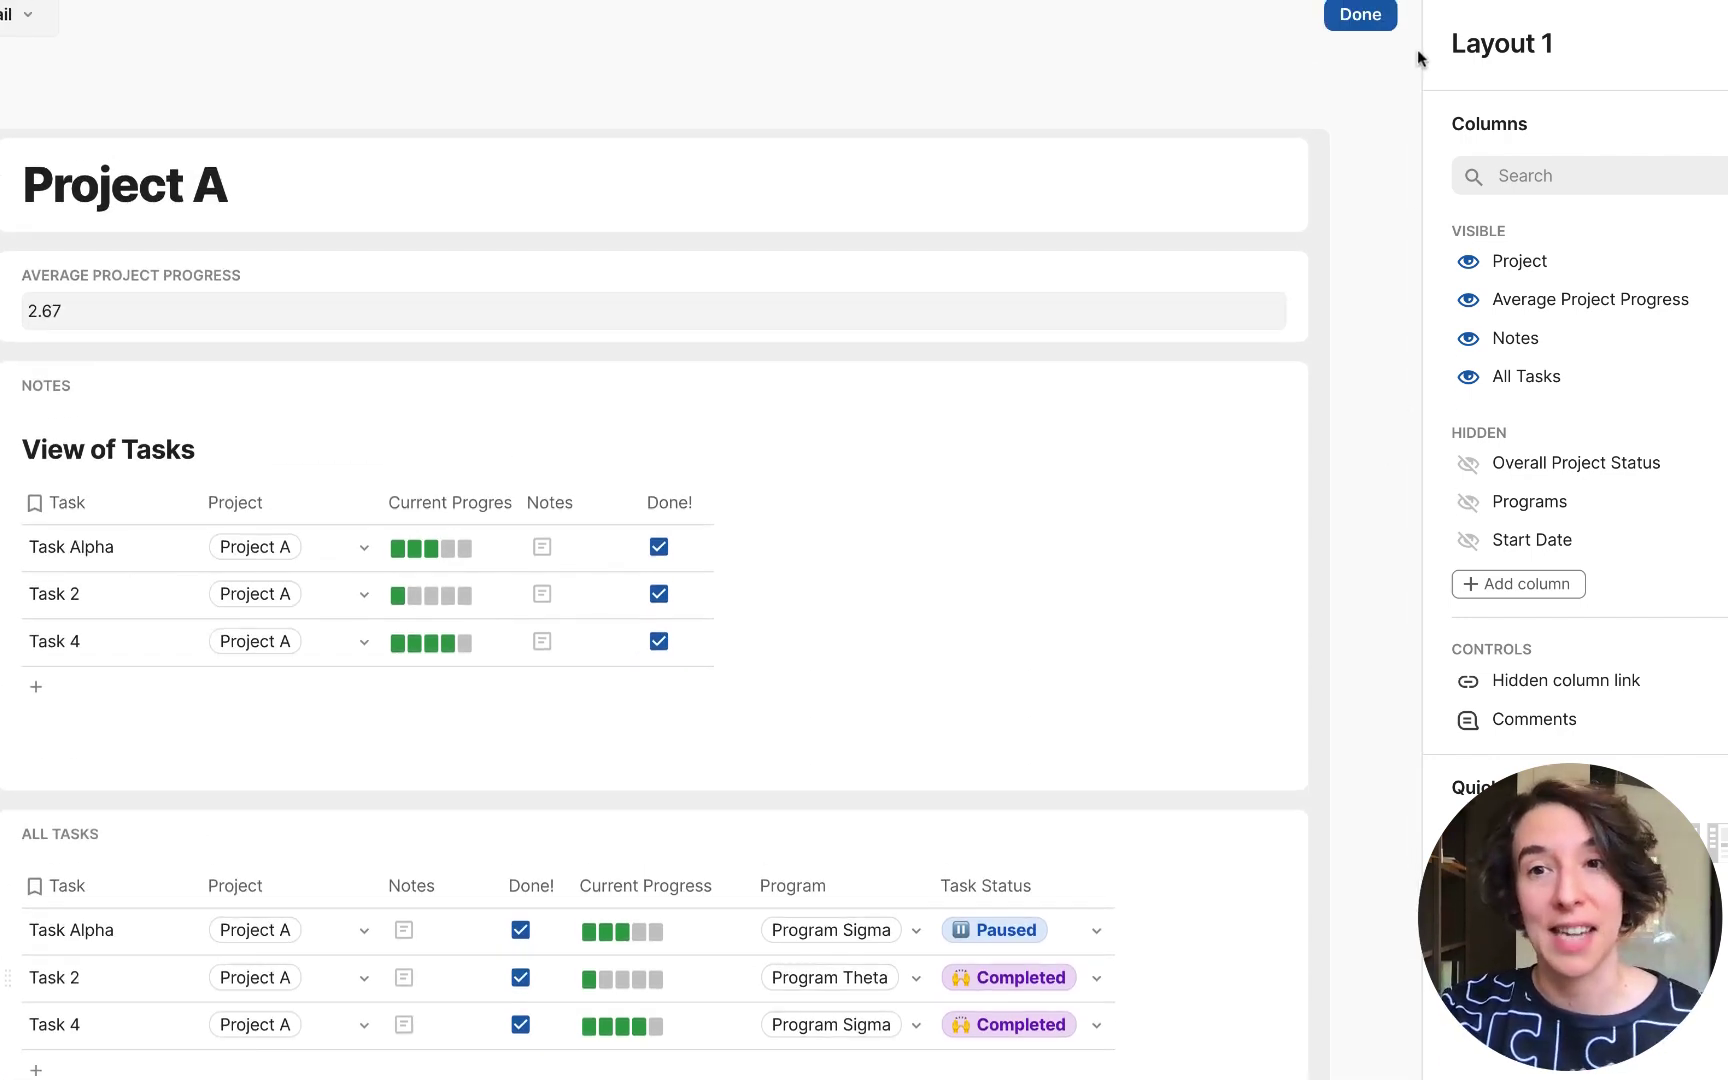
# Finish the Project A layout edit and expand Program Sigma's row in the Programs table.
pyautogui.click(1377, 20)
pyautogui.scroll(-3, 1020, 690)
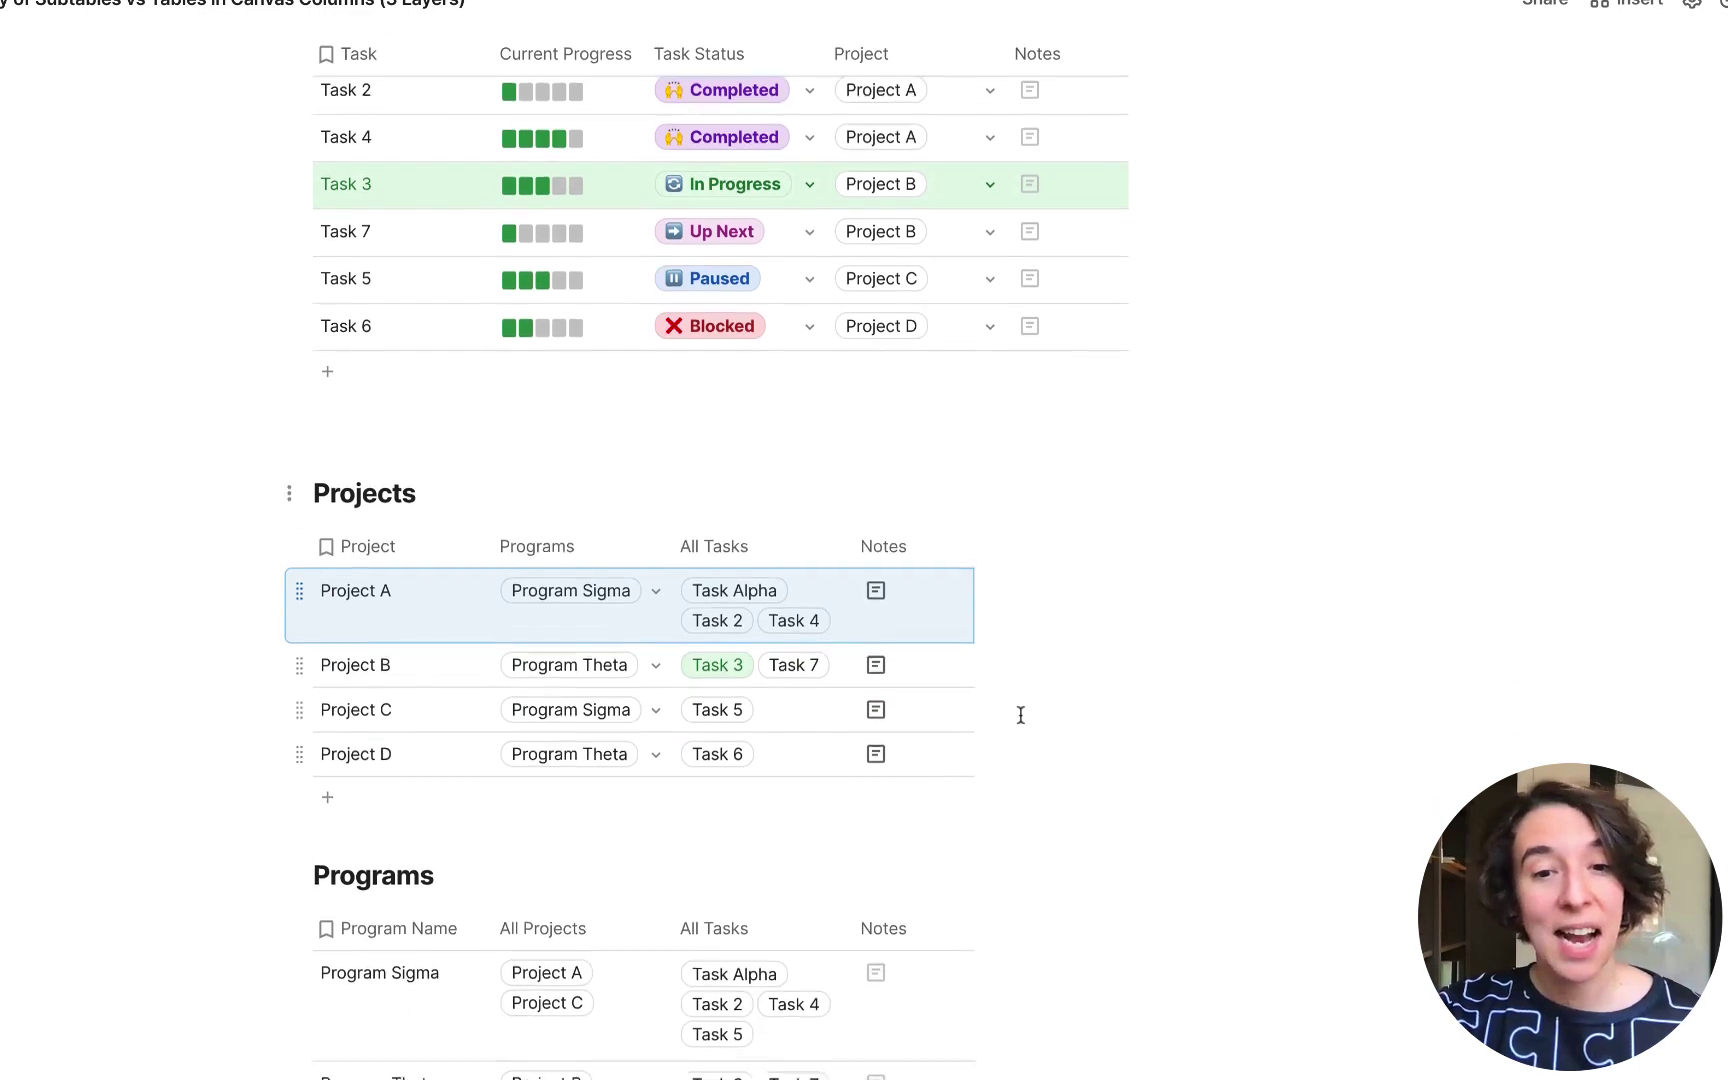
pyautogui.scroll(-3, 899, 679)
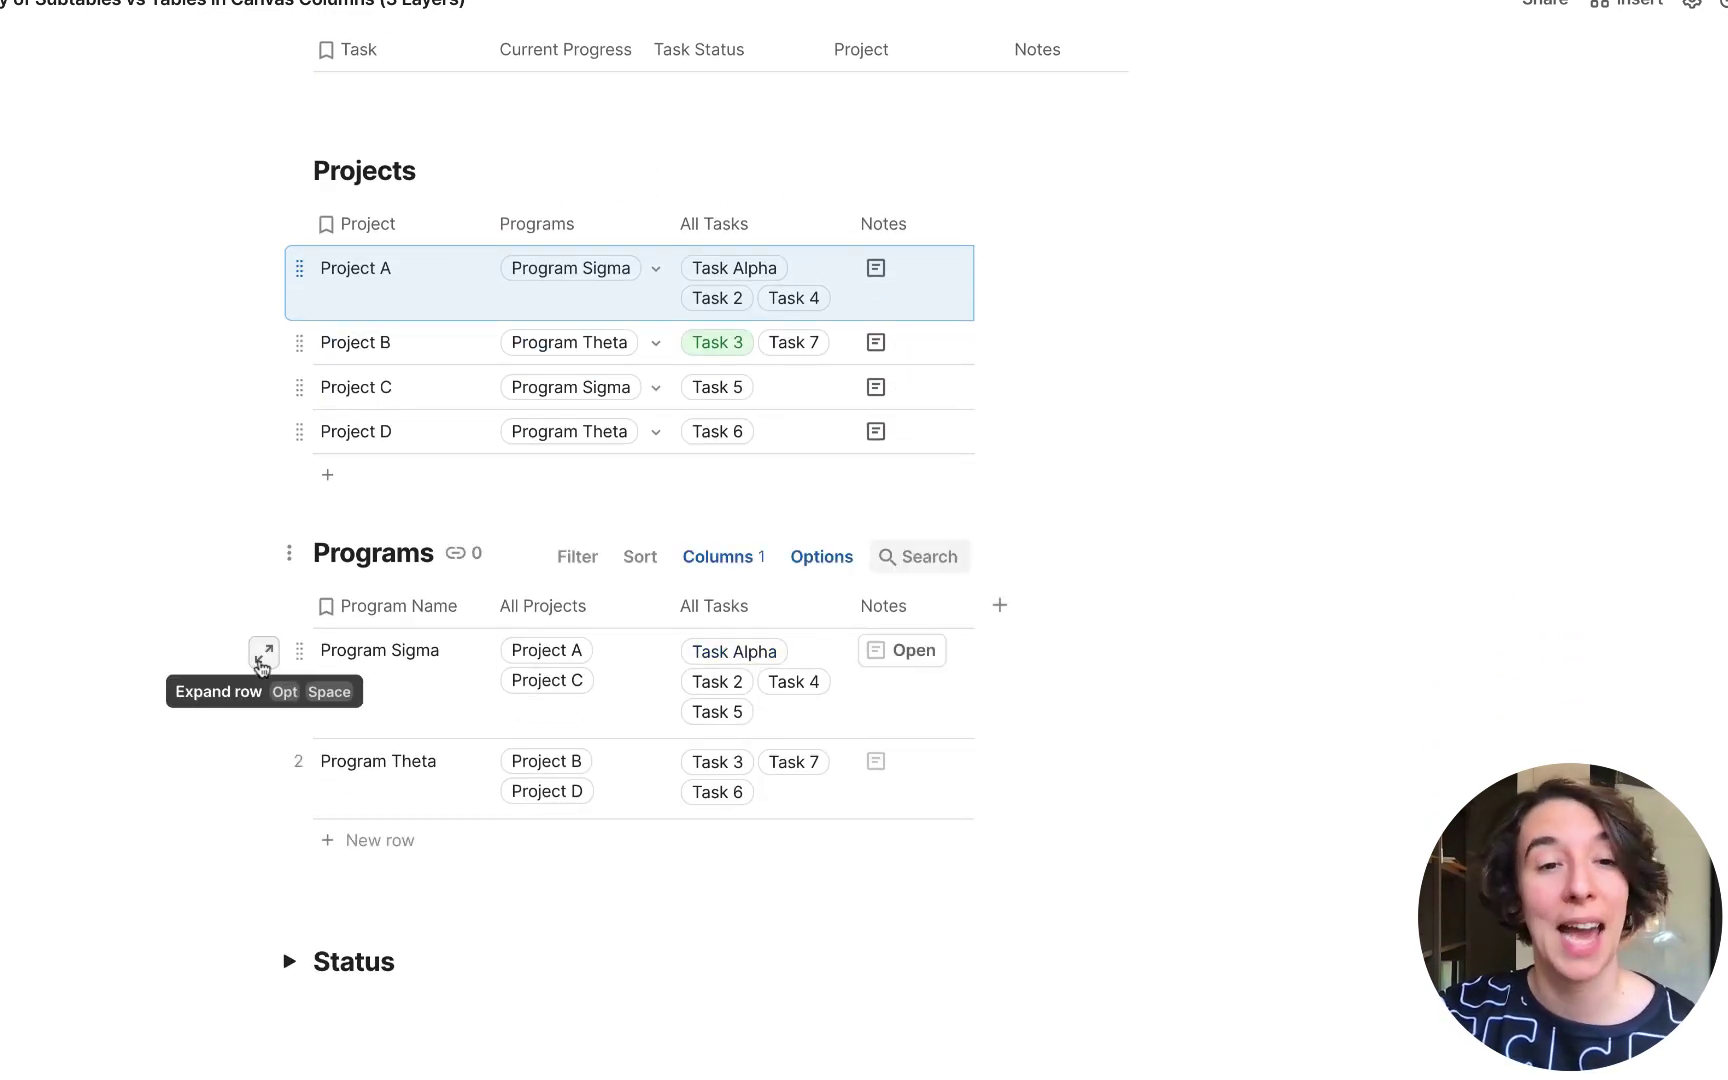
pyautogui.click(263, 656)
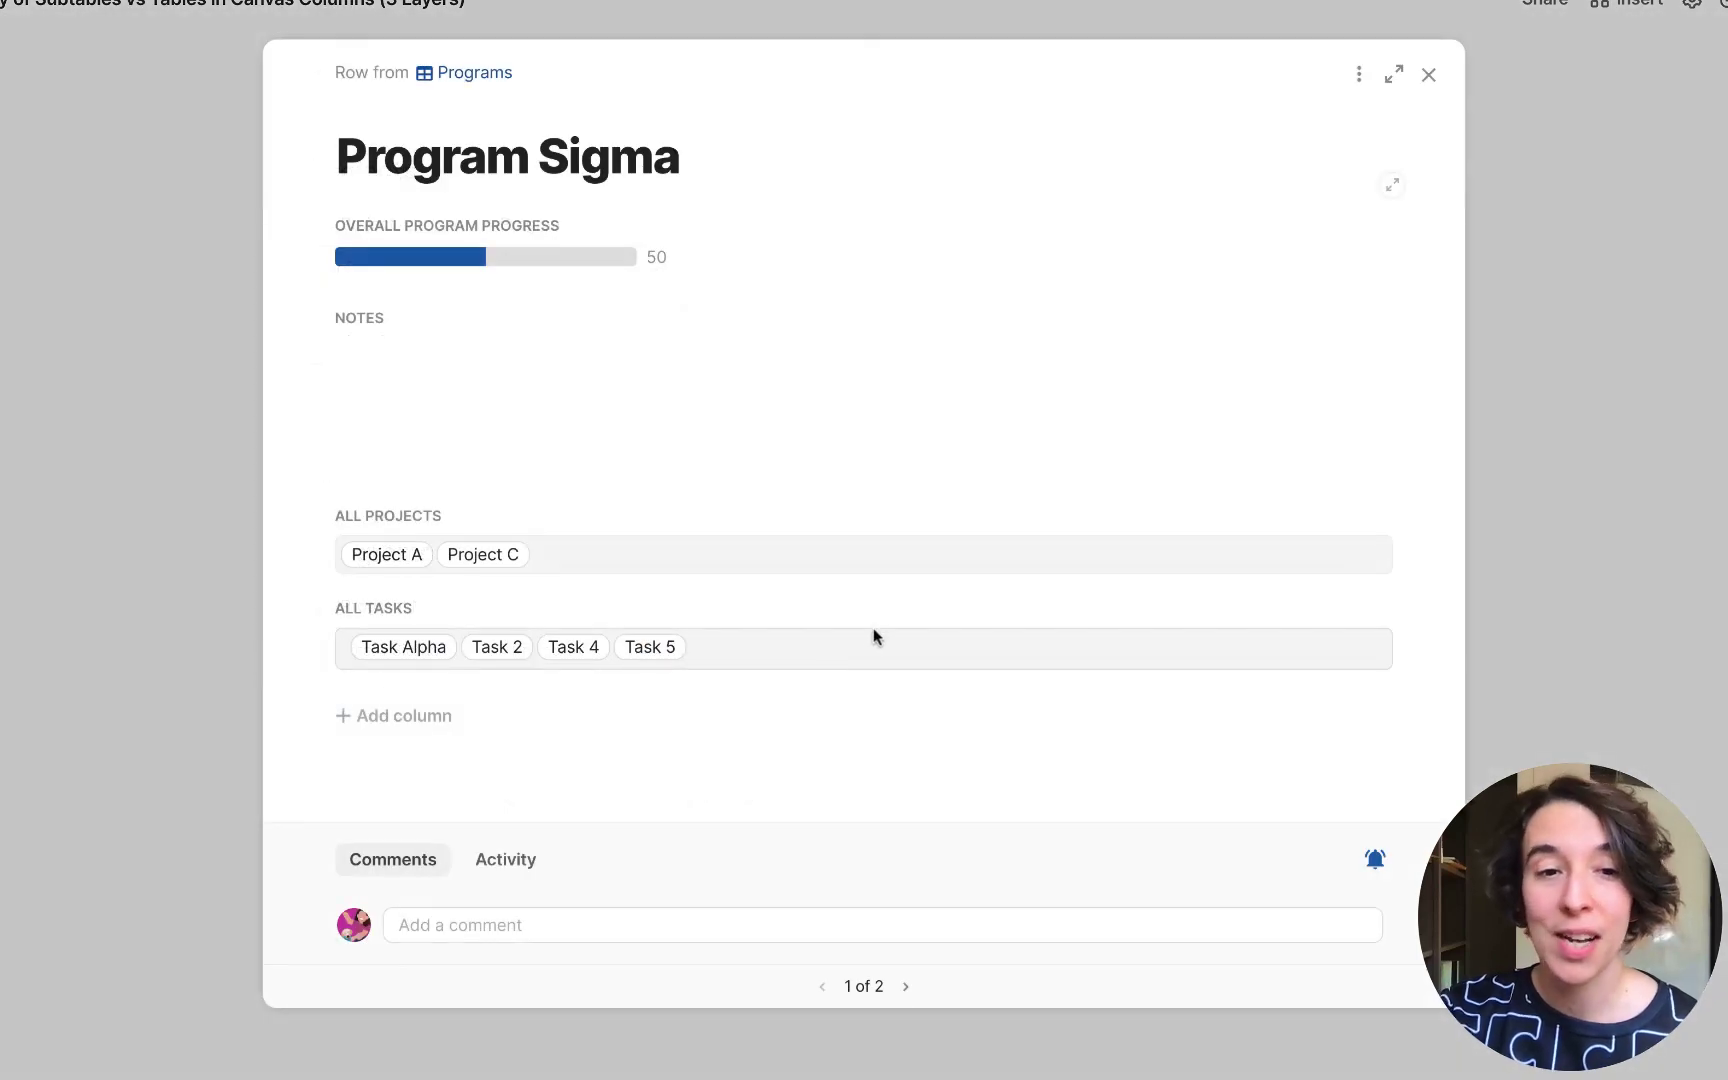
# Edit Program Sigma's row layout to show All Tasks and All Projects as embedded tables.
pyautogui.click(1359, 74)
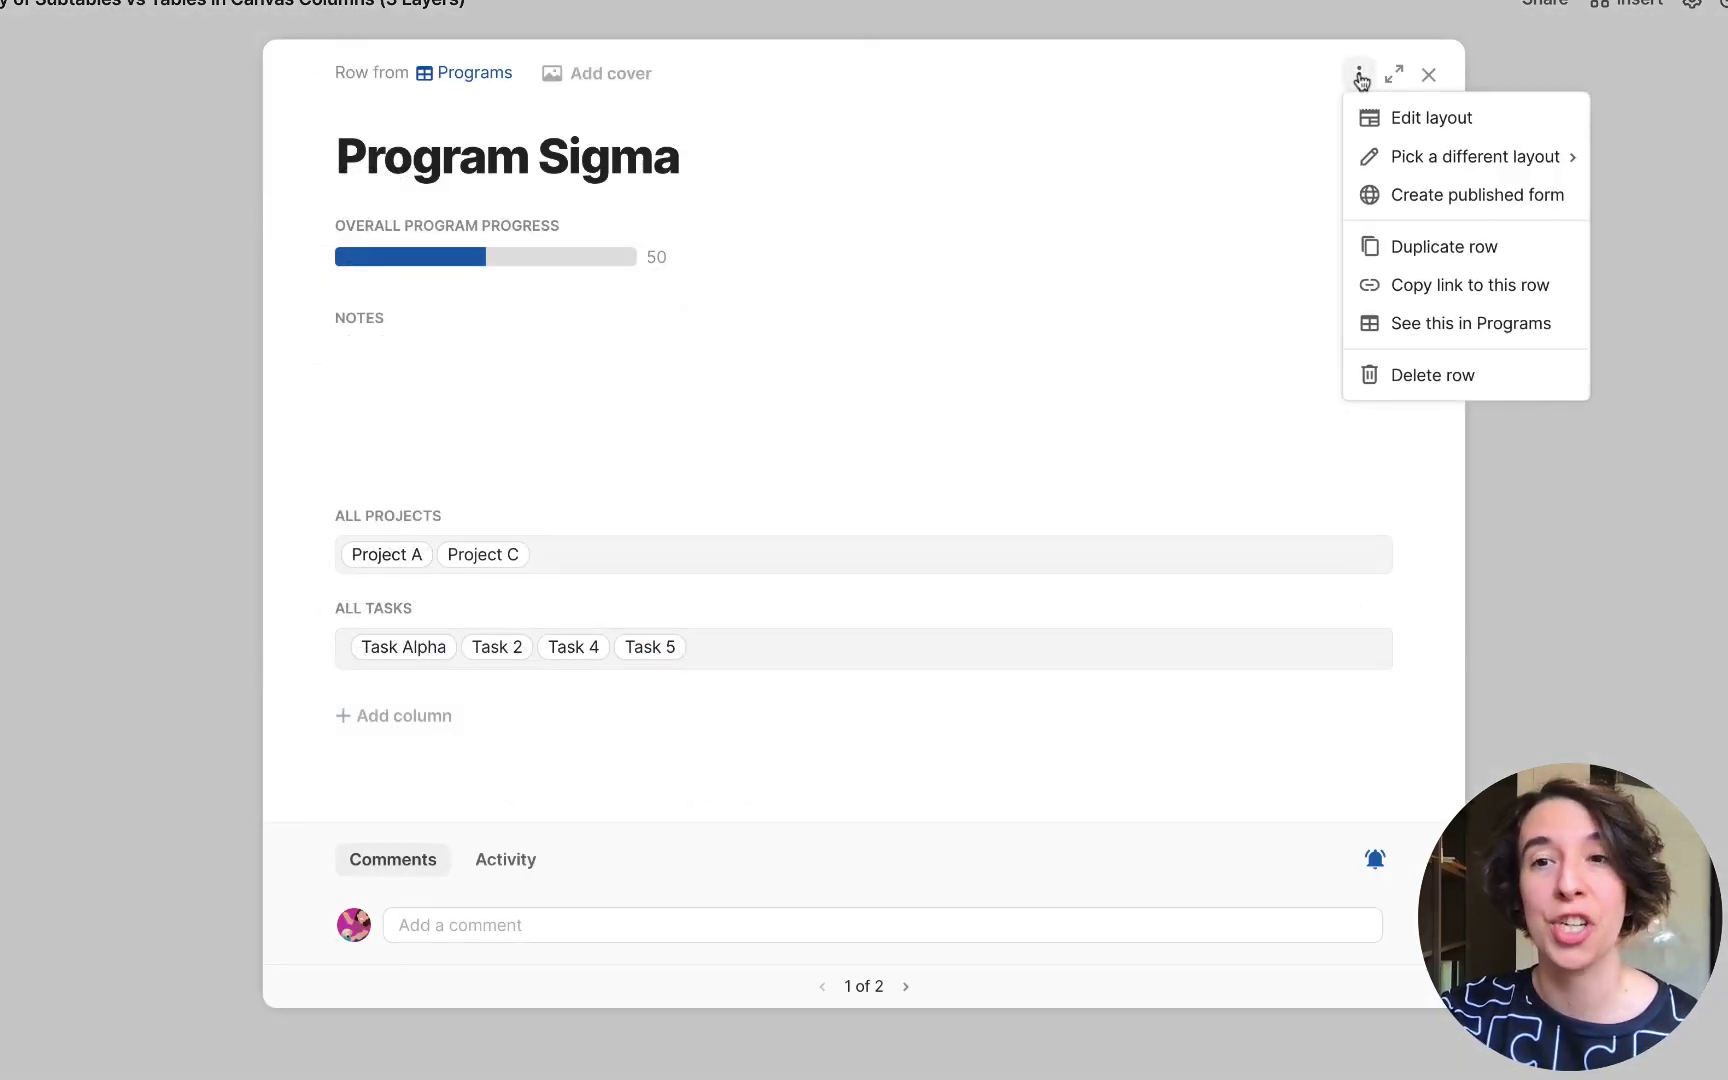
pyautogui.click(1402, 118)
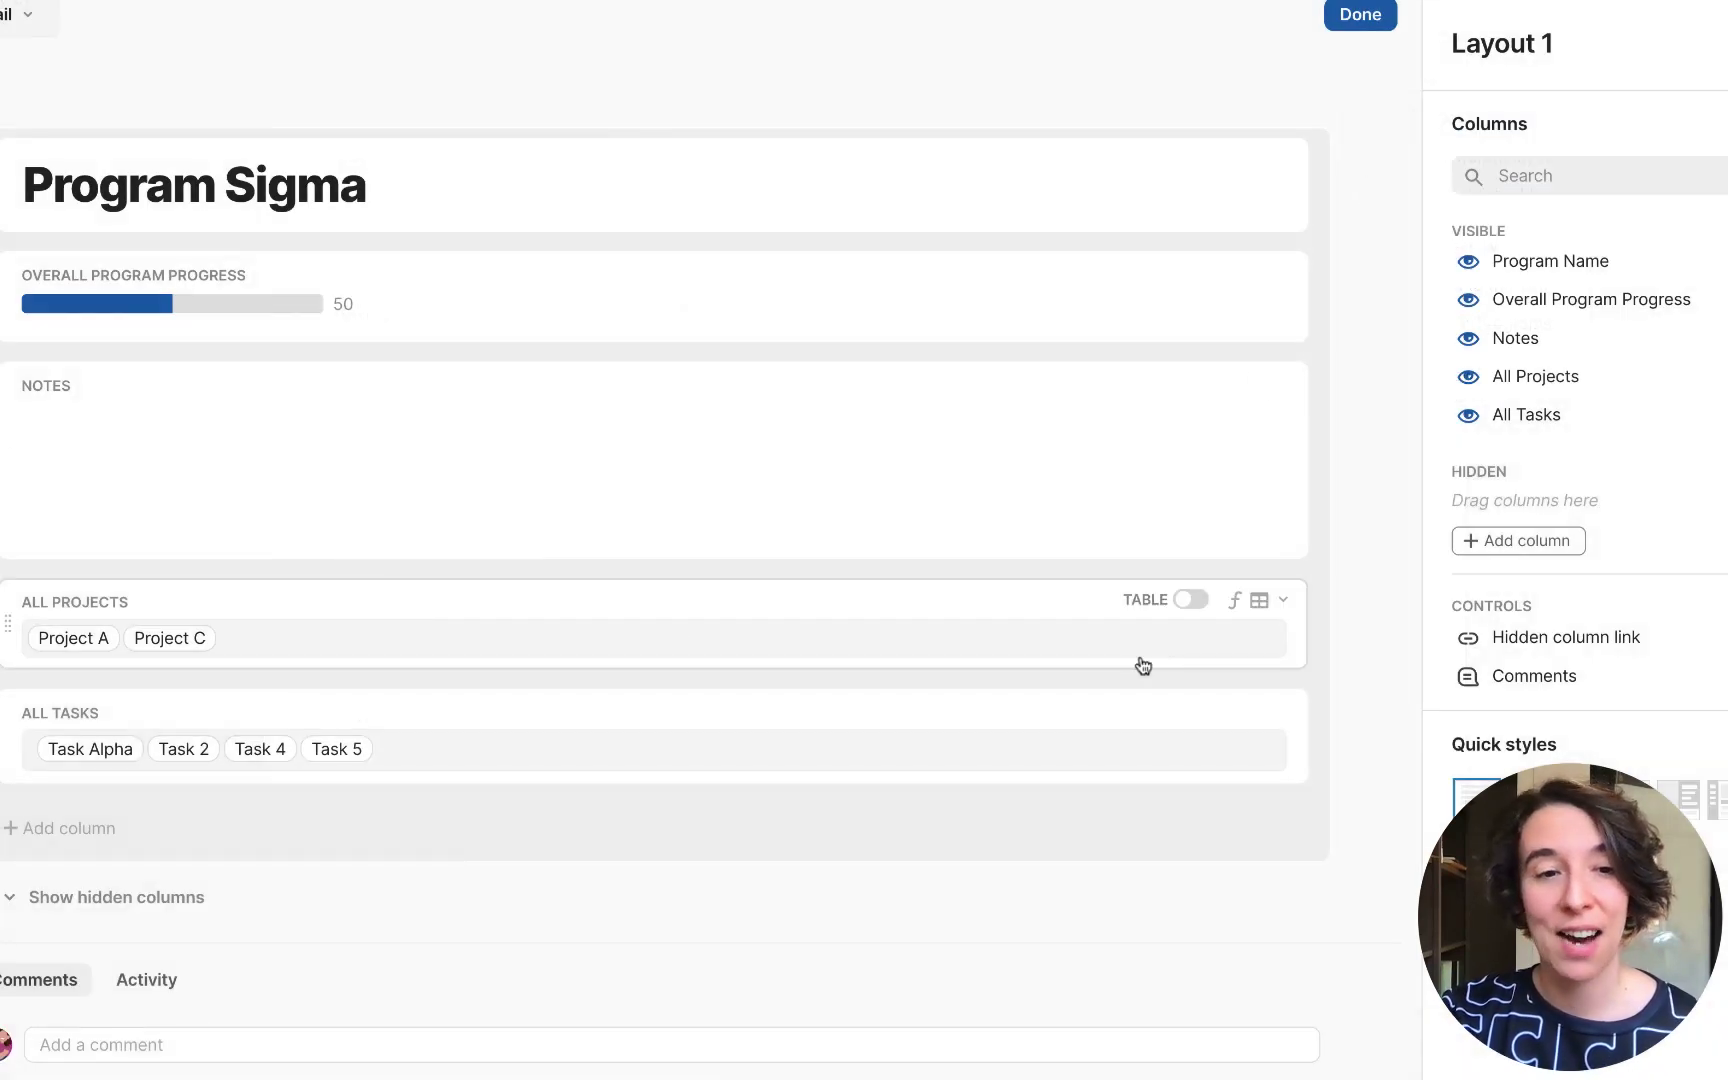
pyautogui.click(1189, 710)
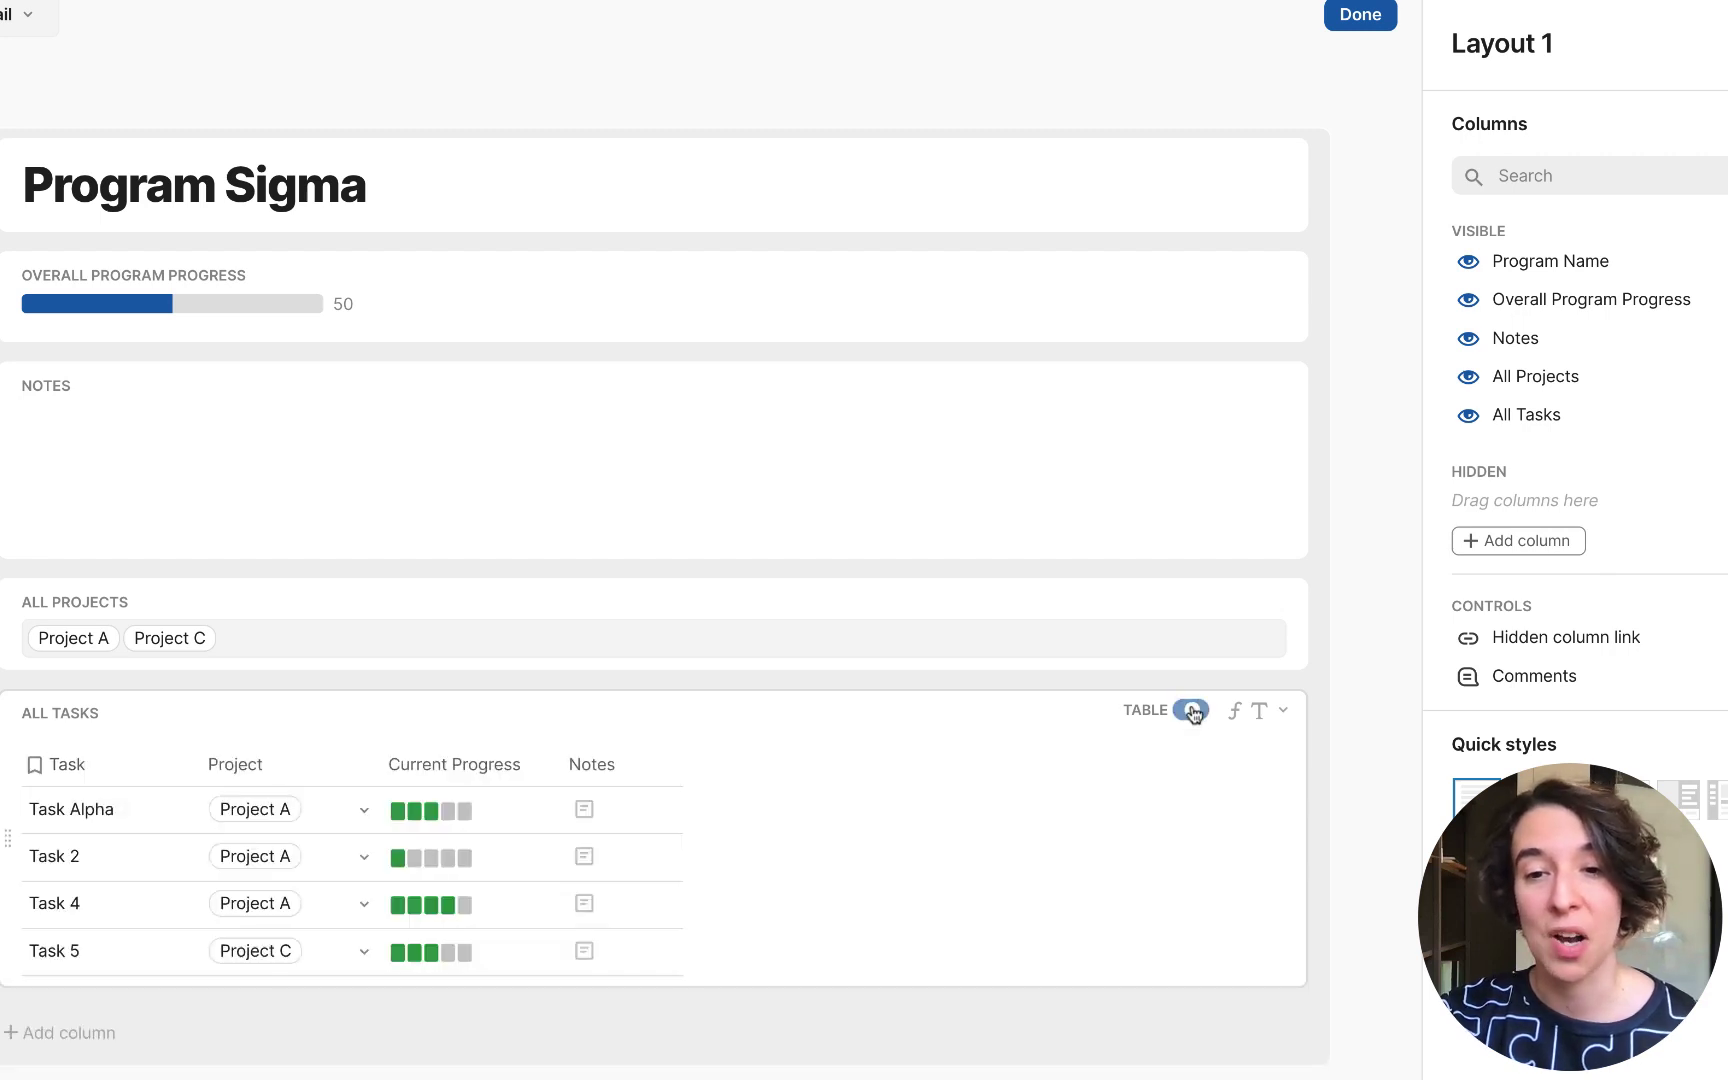
pyautogui.click(1191, 600)
pyautogui.scroll(-3, 1169, 706)
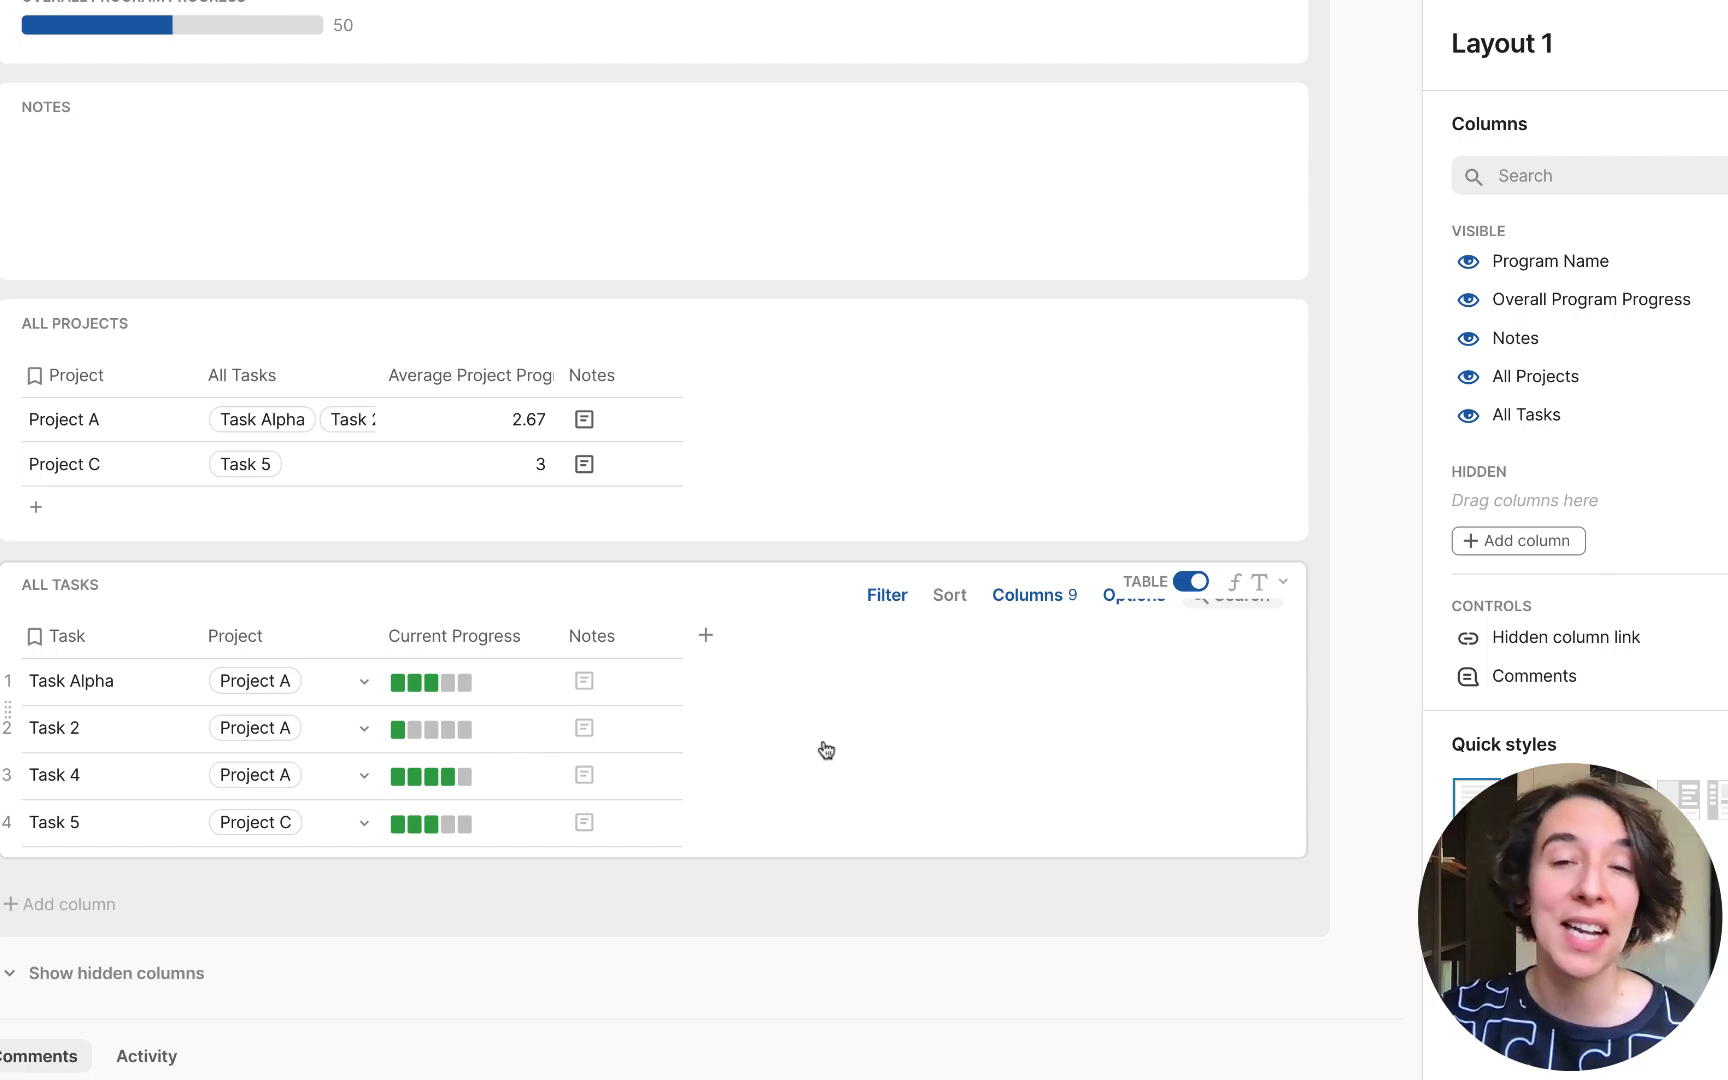
pyautogui.scroll(5, 825, 750)
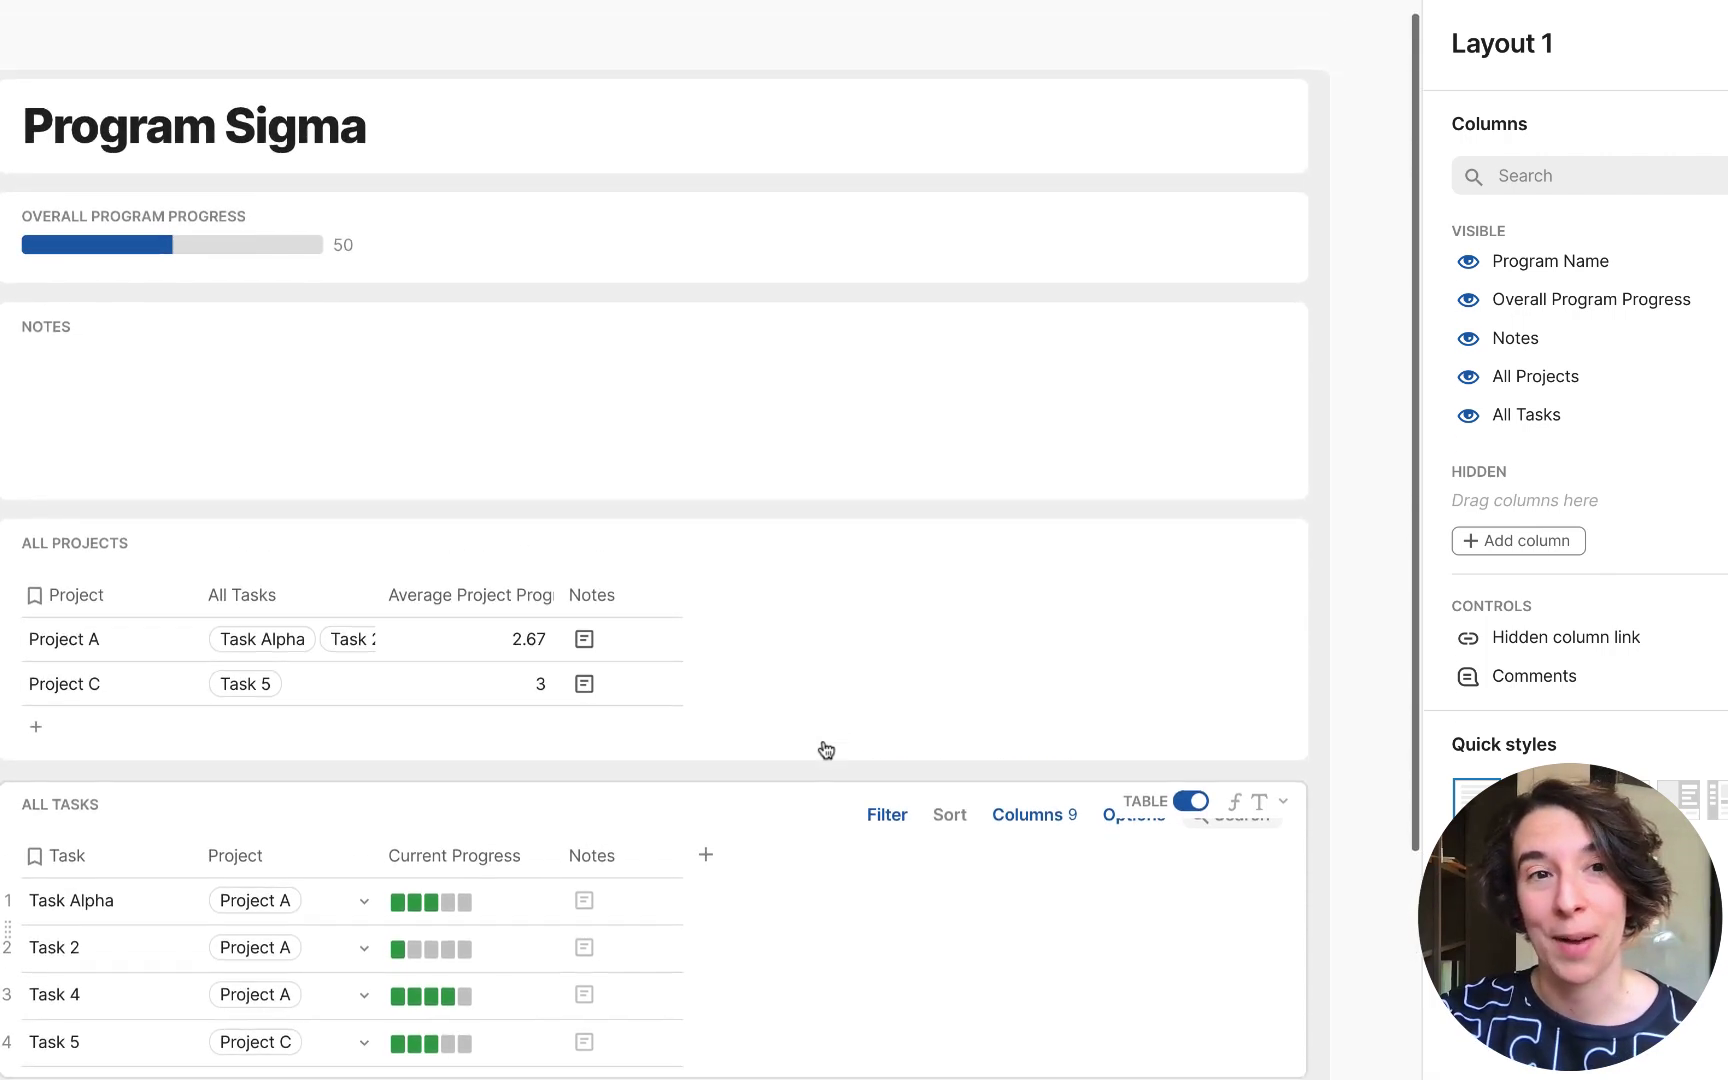
pyautogui.click(1366, 15)
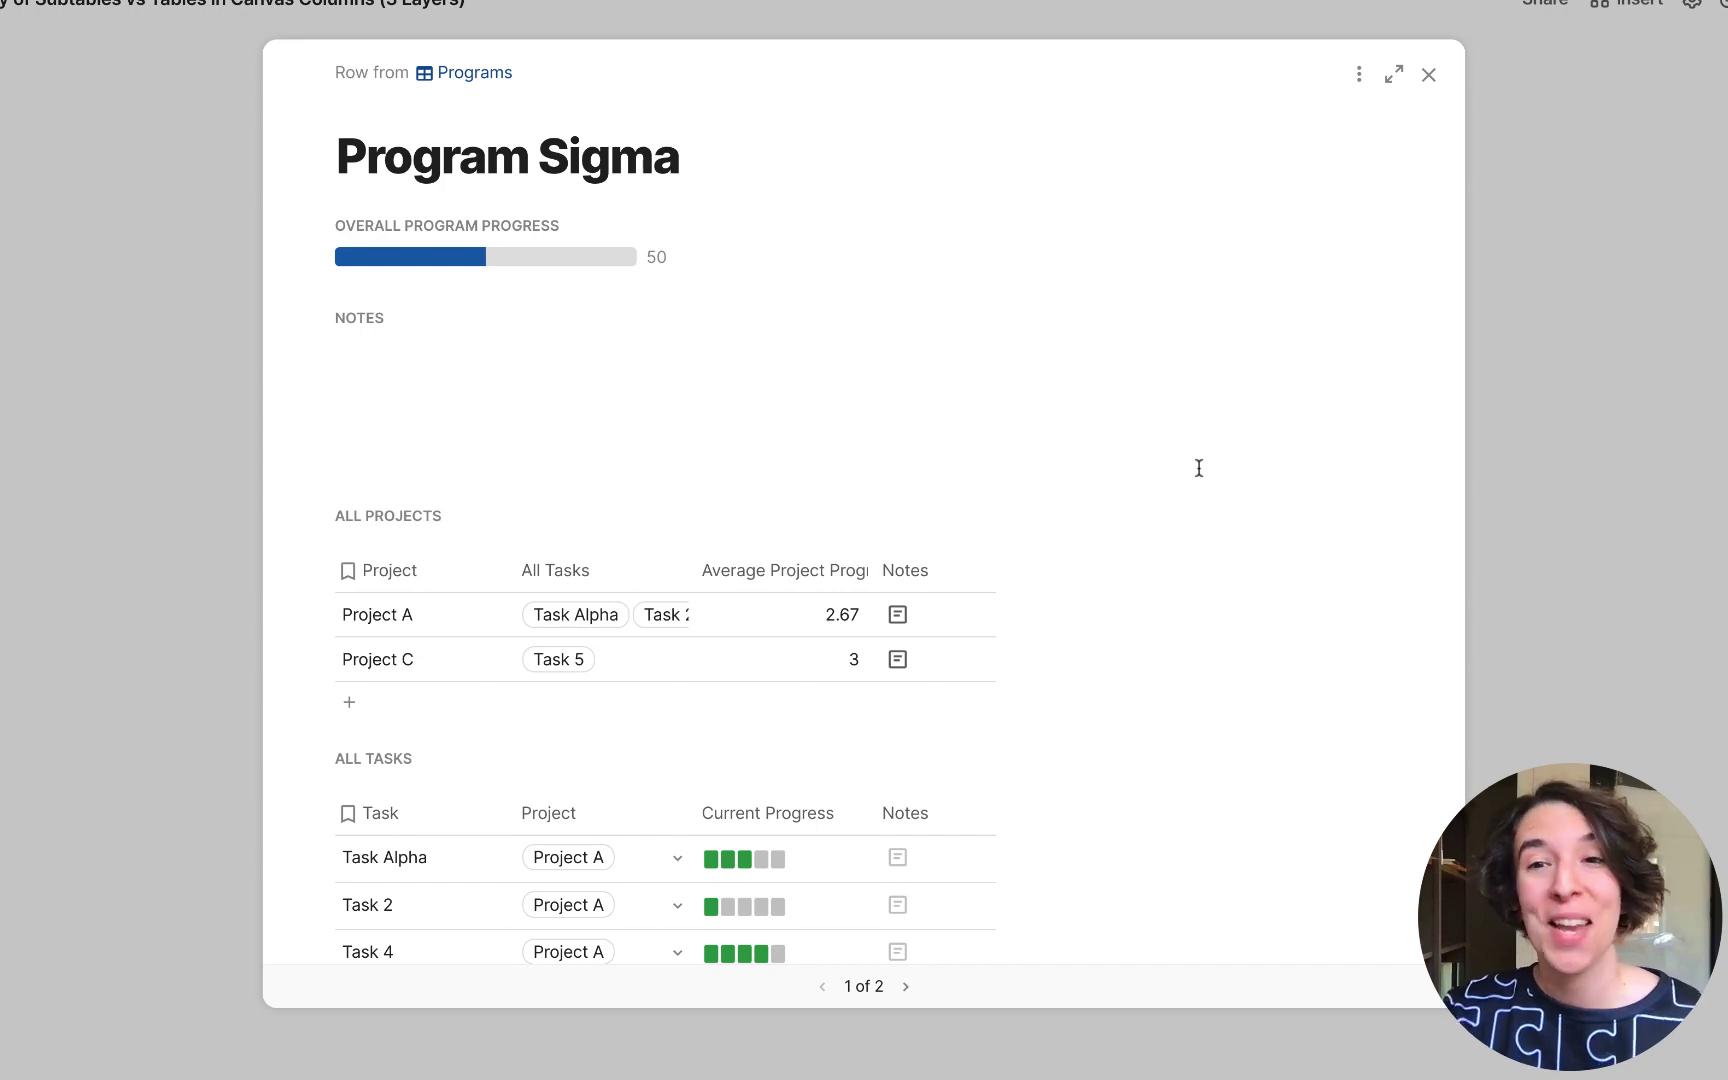
# Close Program Sigma's row detail and add a 'Referenced by Programs' column to the Projects table.
pyautogui.click(1680, 355)
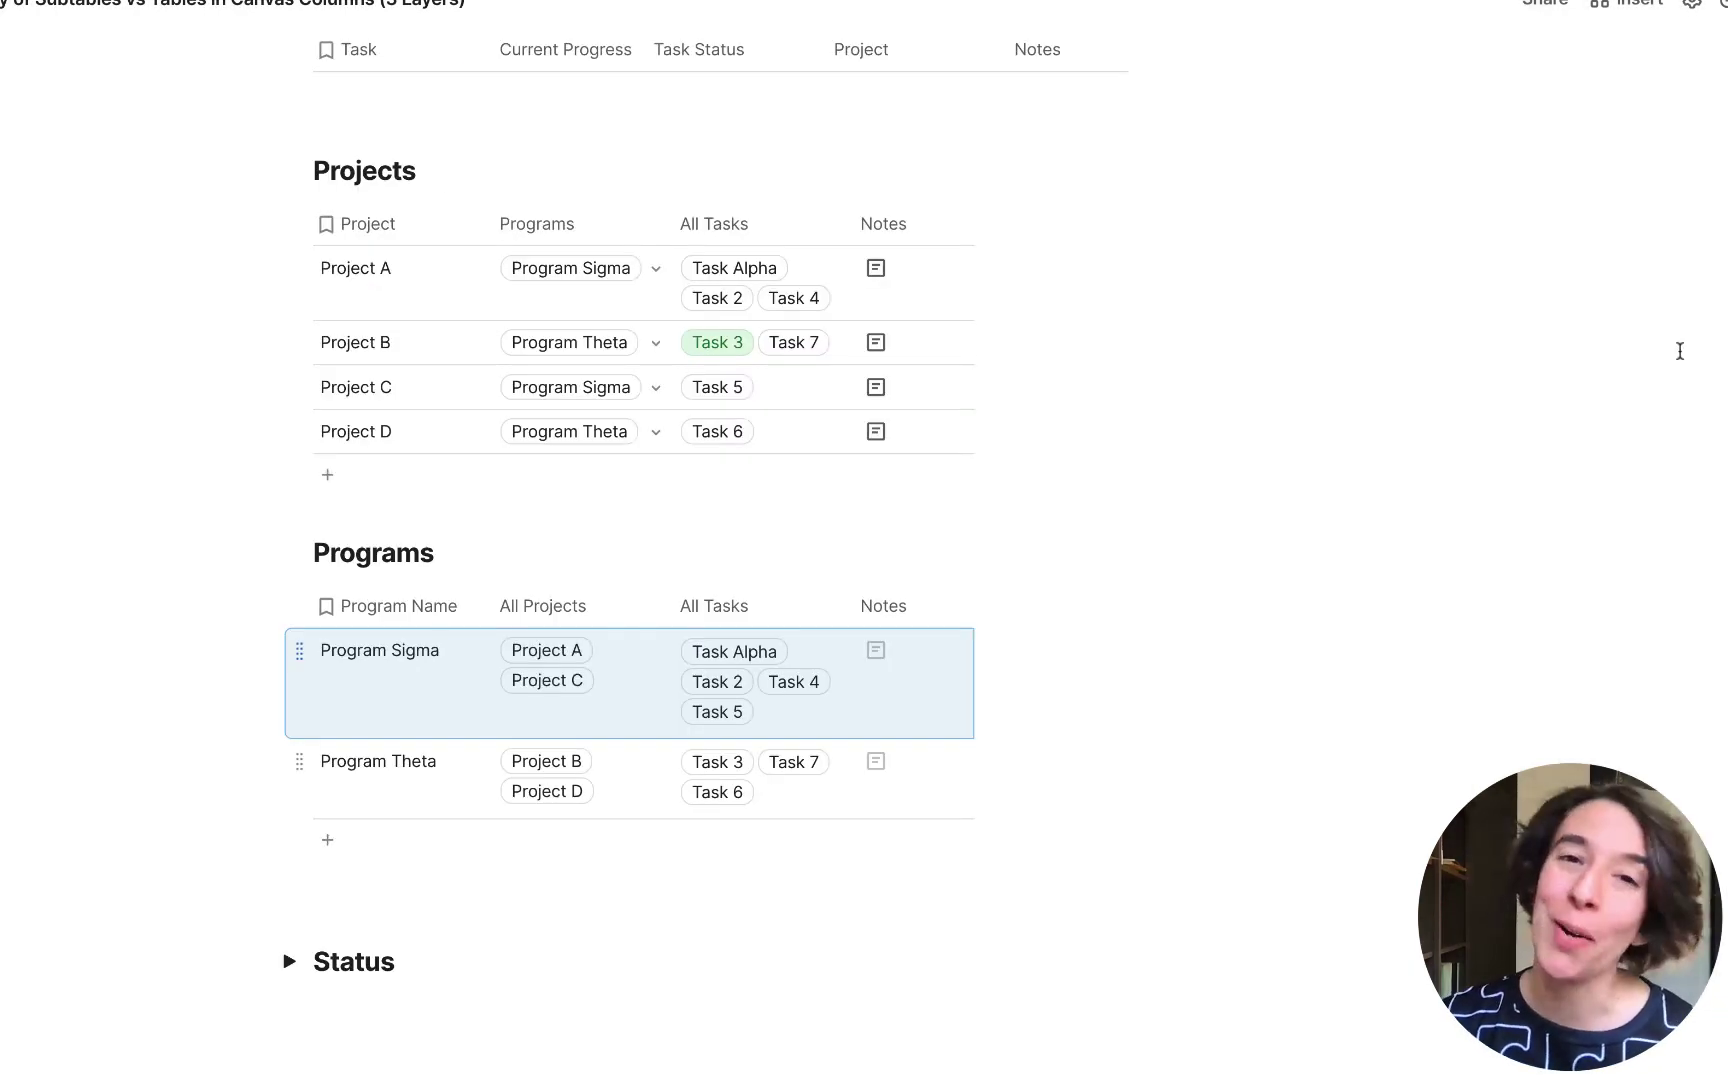
pyautogui.scroll(5, 1680, 351)
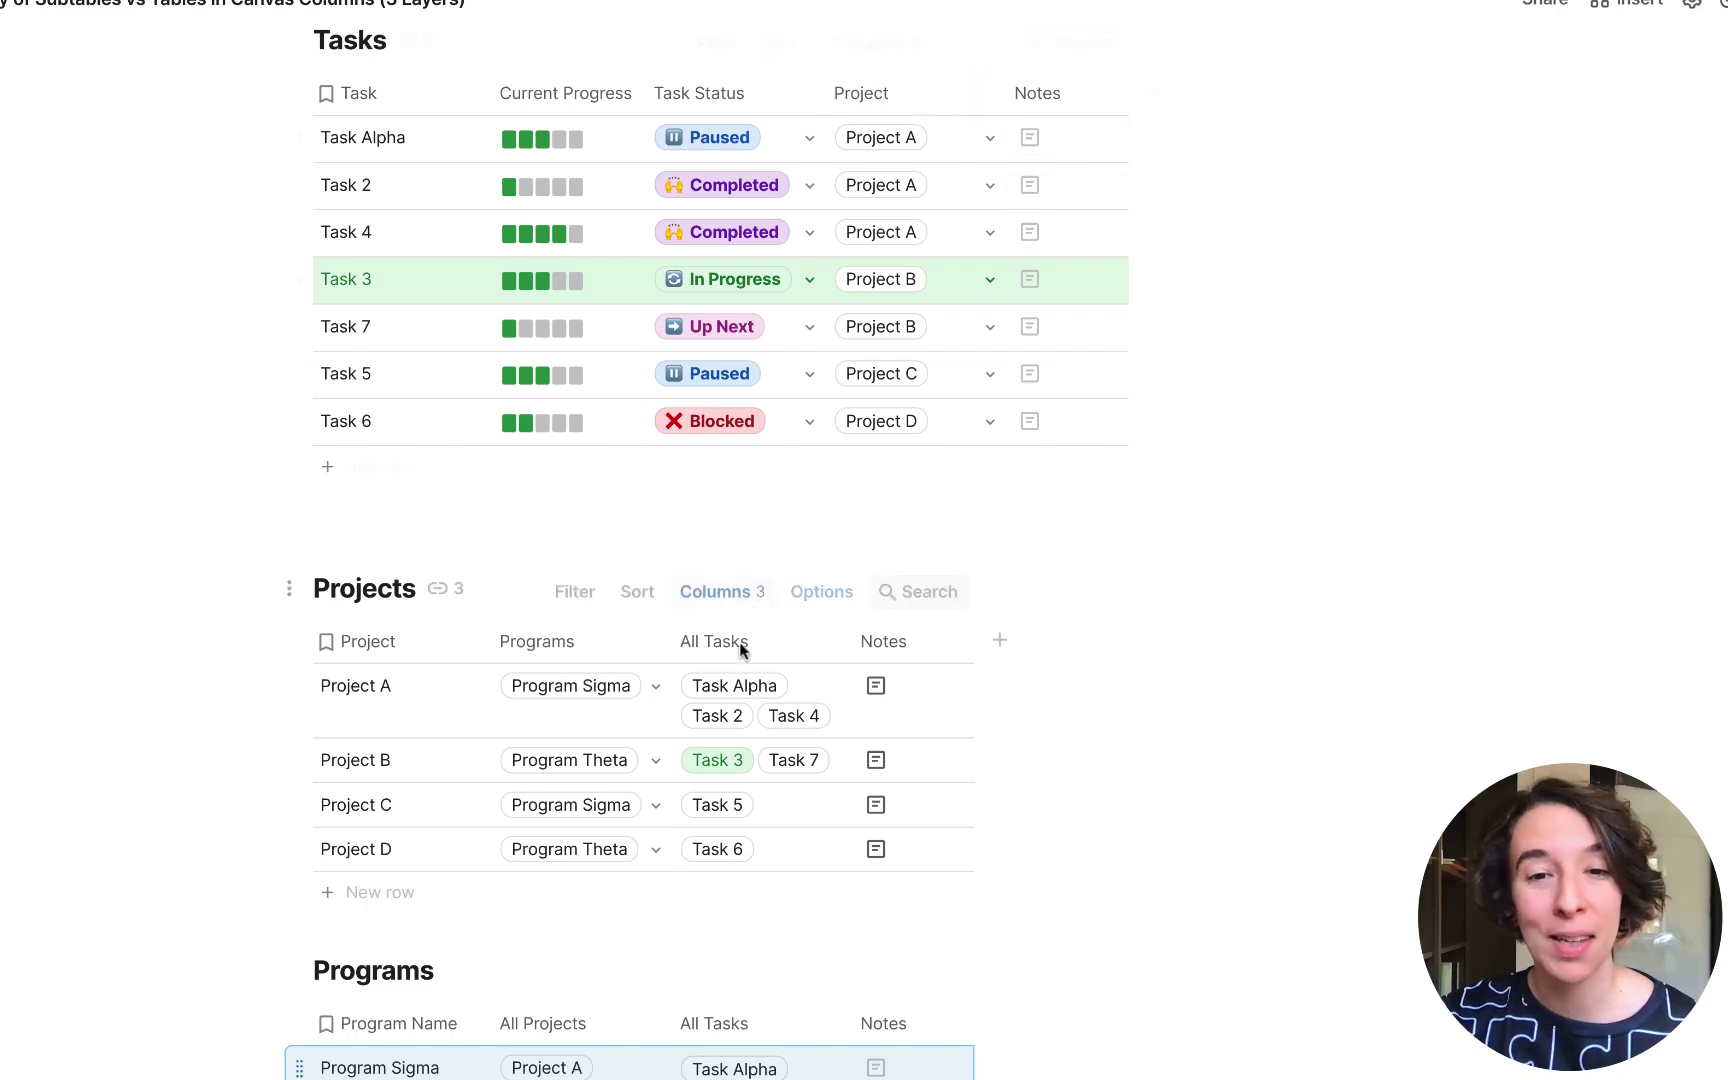
pyautogui.click(1004, 643)
pyautogui.moveTo(1160, 737)
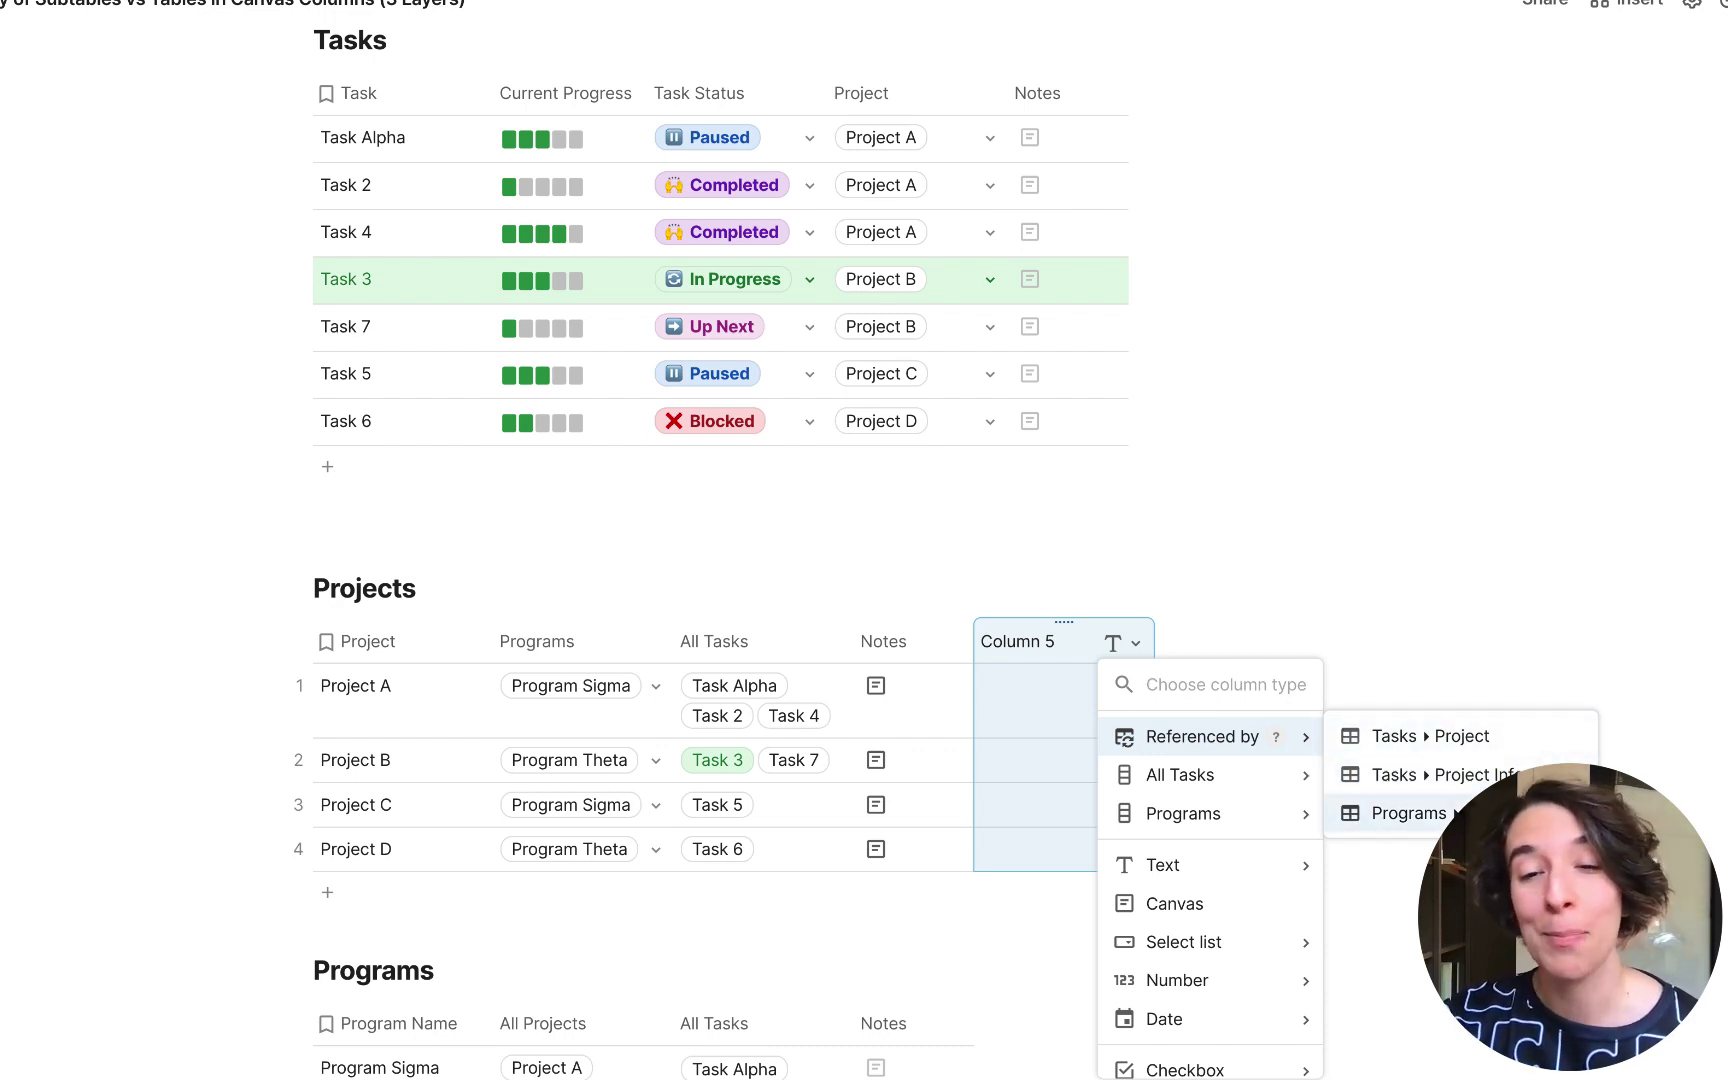
pyautogui.click(1409, 813)
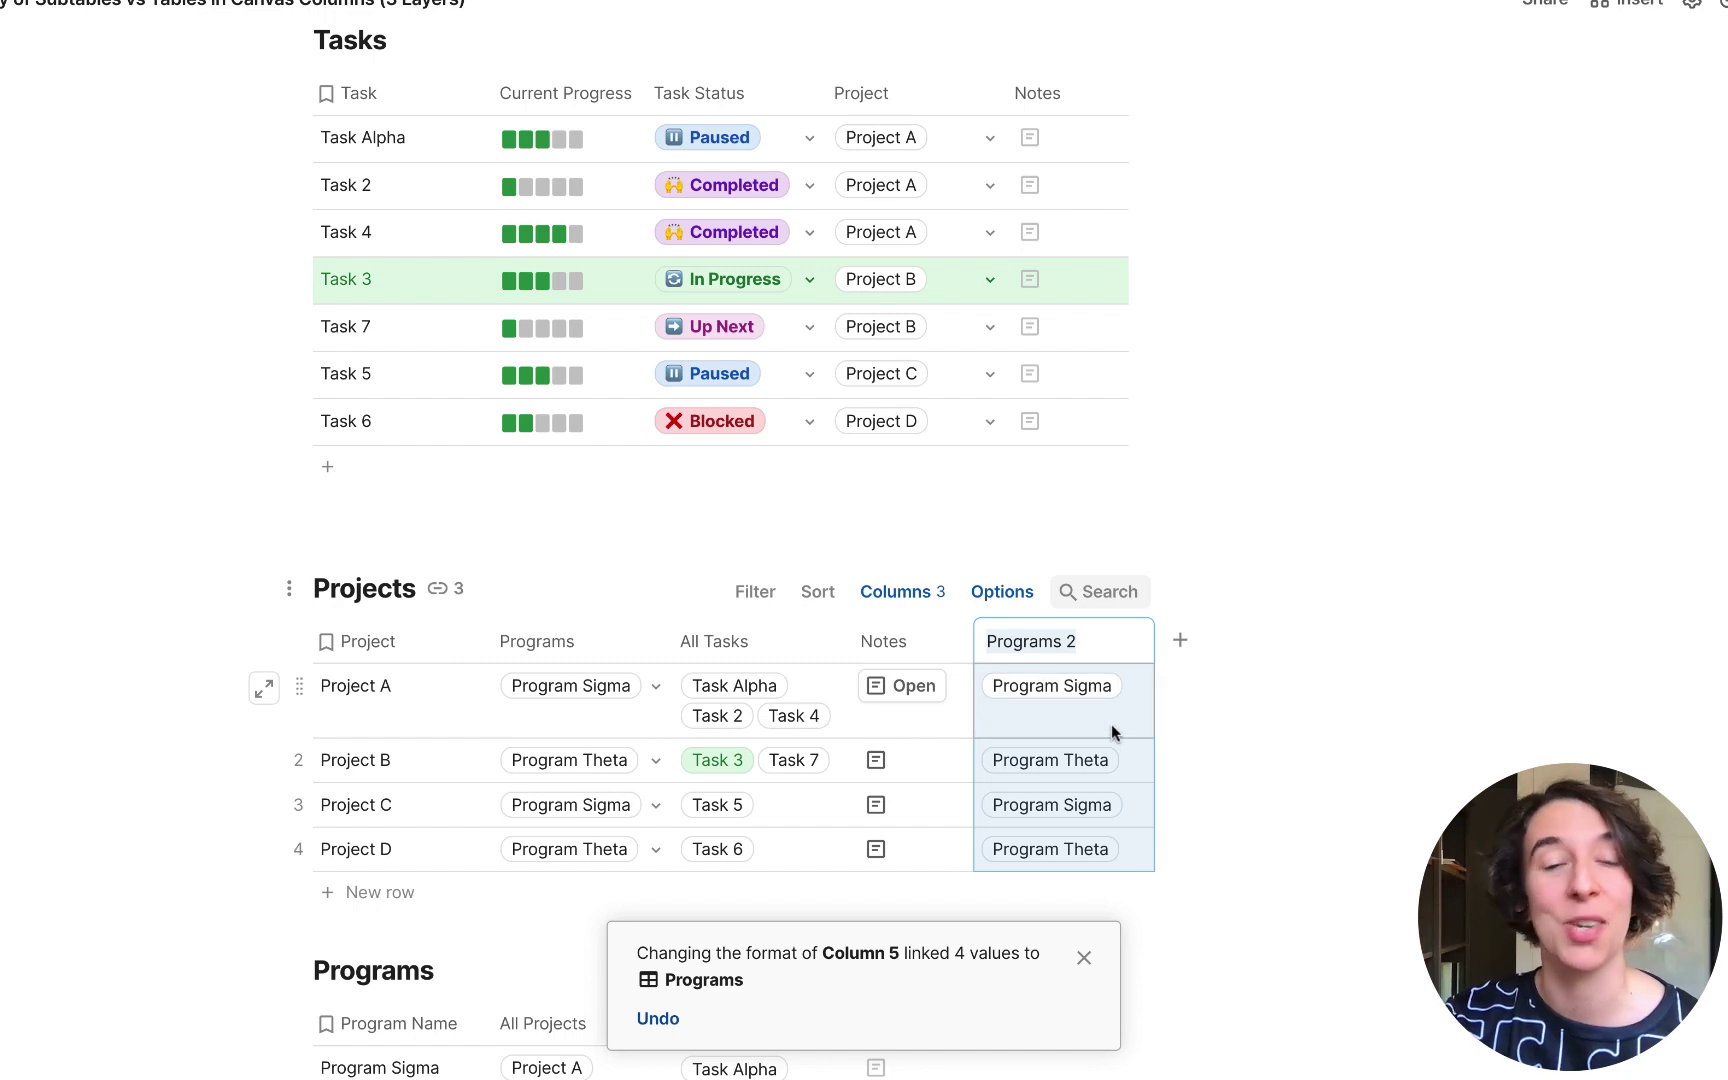
pyautogui.click(1205, 692)
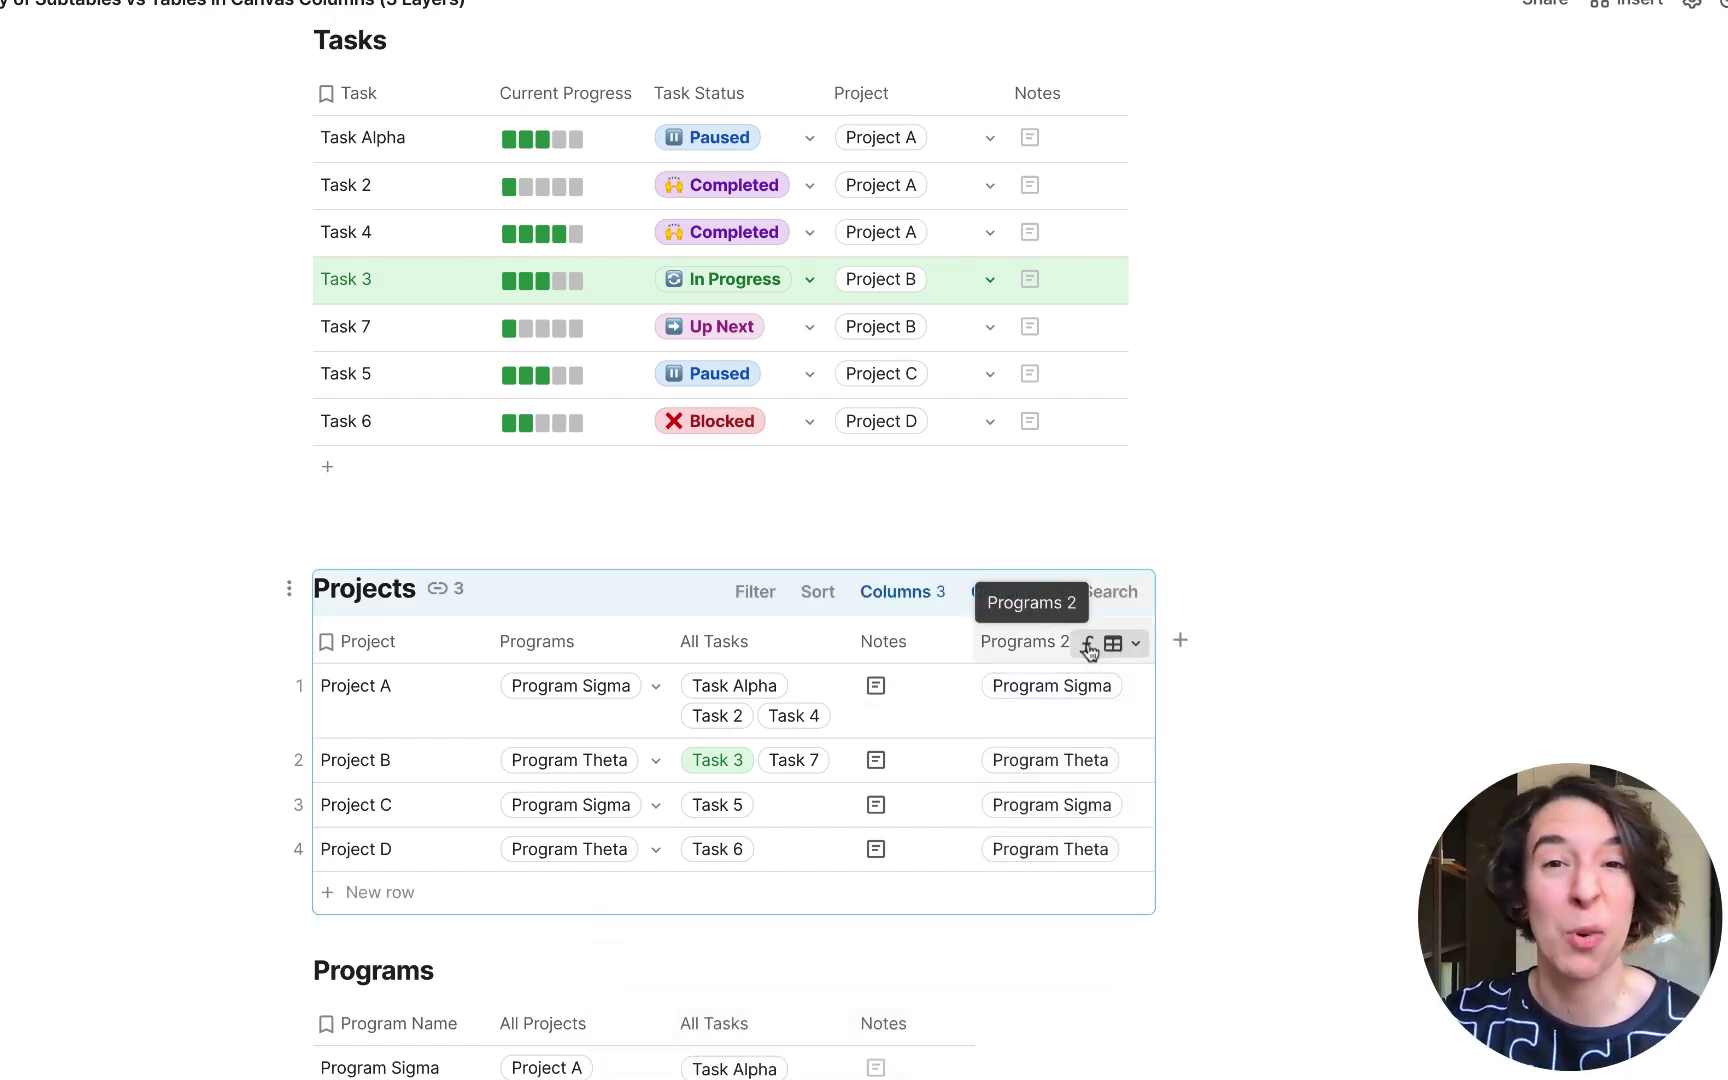
# Show the Programs 2 formula: Programs.Filter(All Projects.Contains(thisRow)).
pyautogui.click(1090, 650)
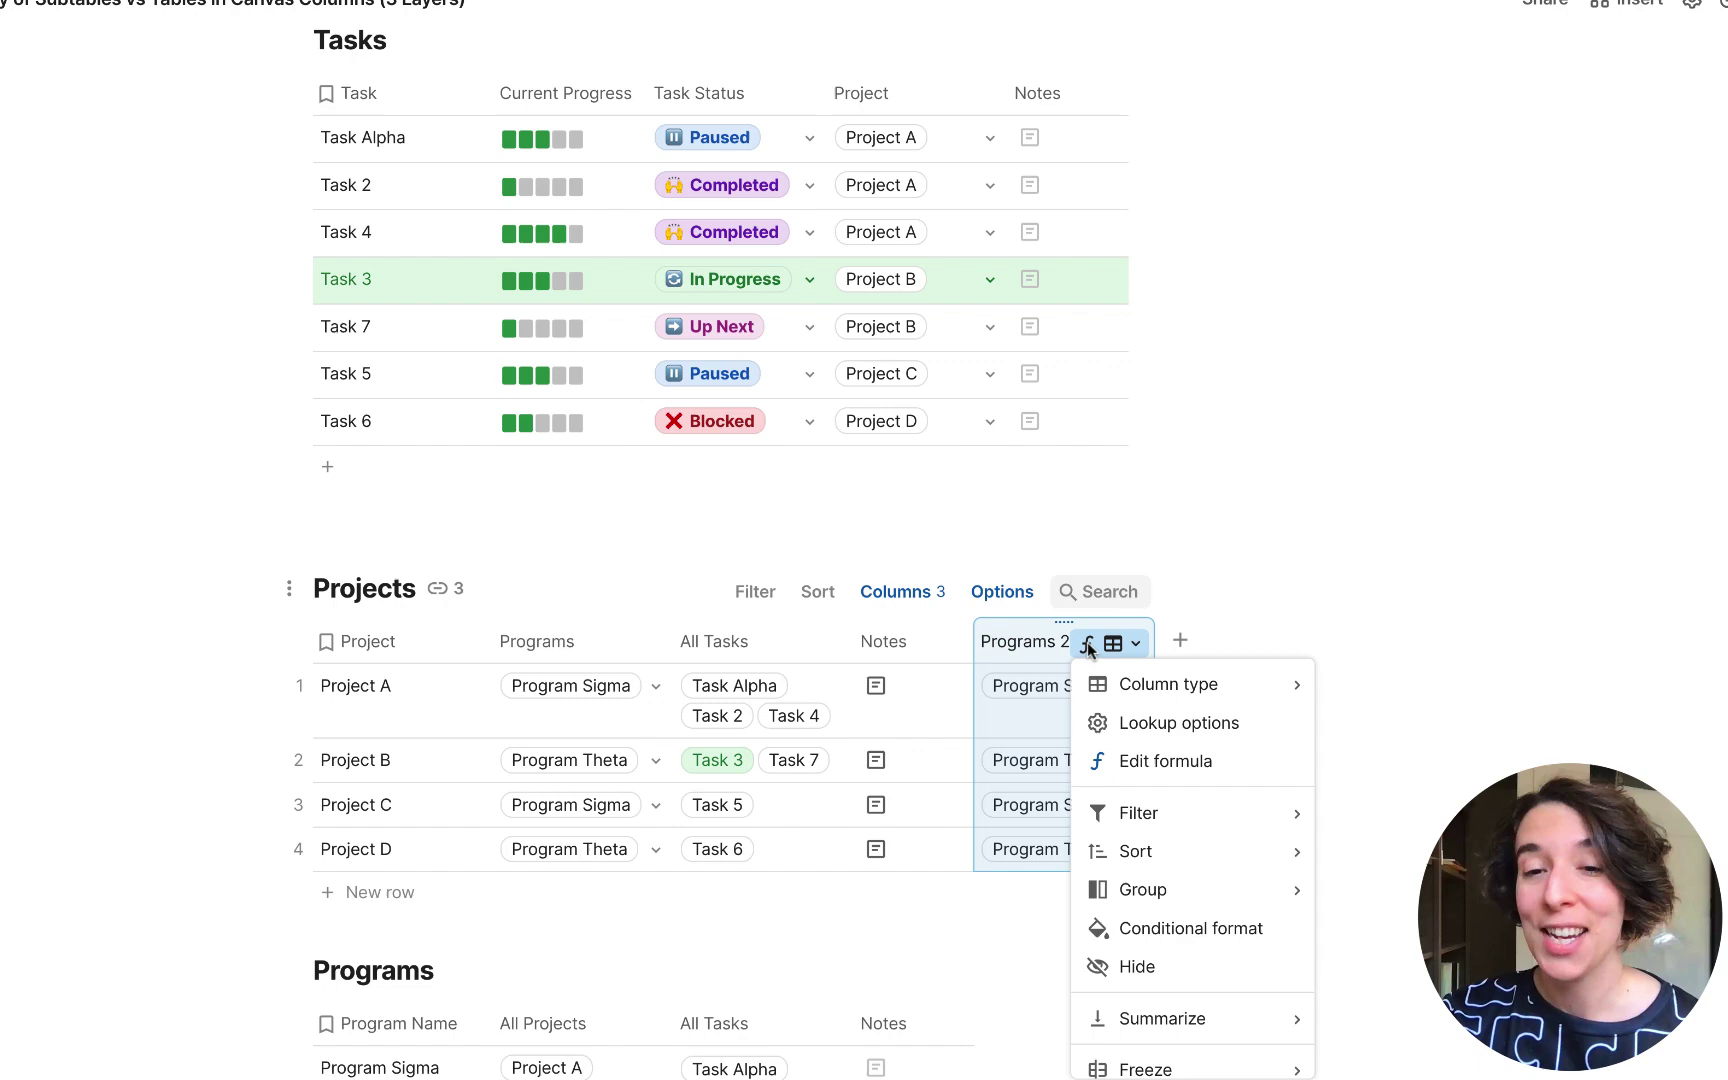
pyautogui.click(1166, 761)
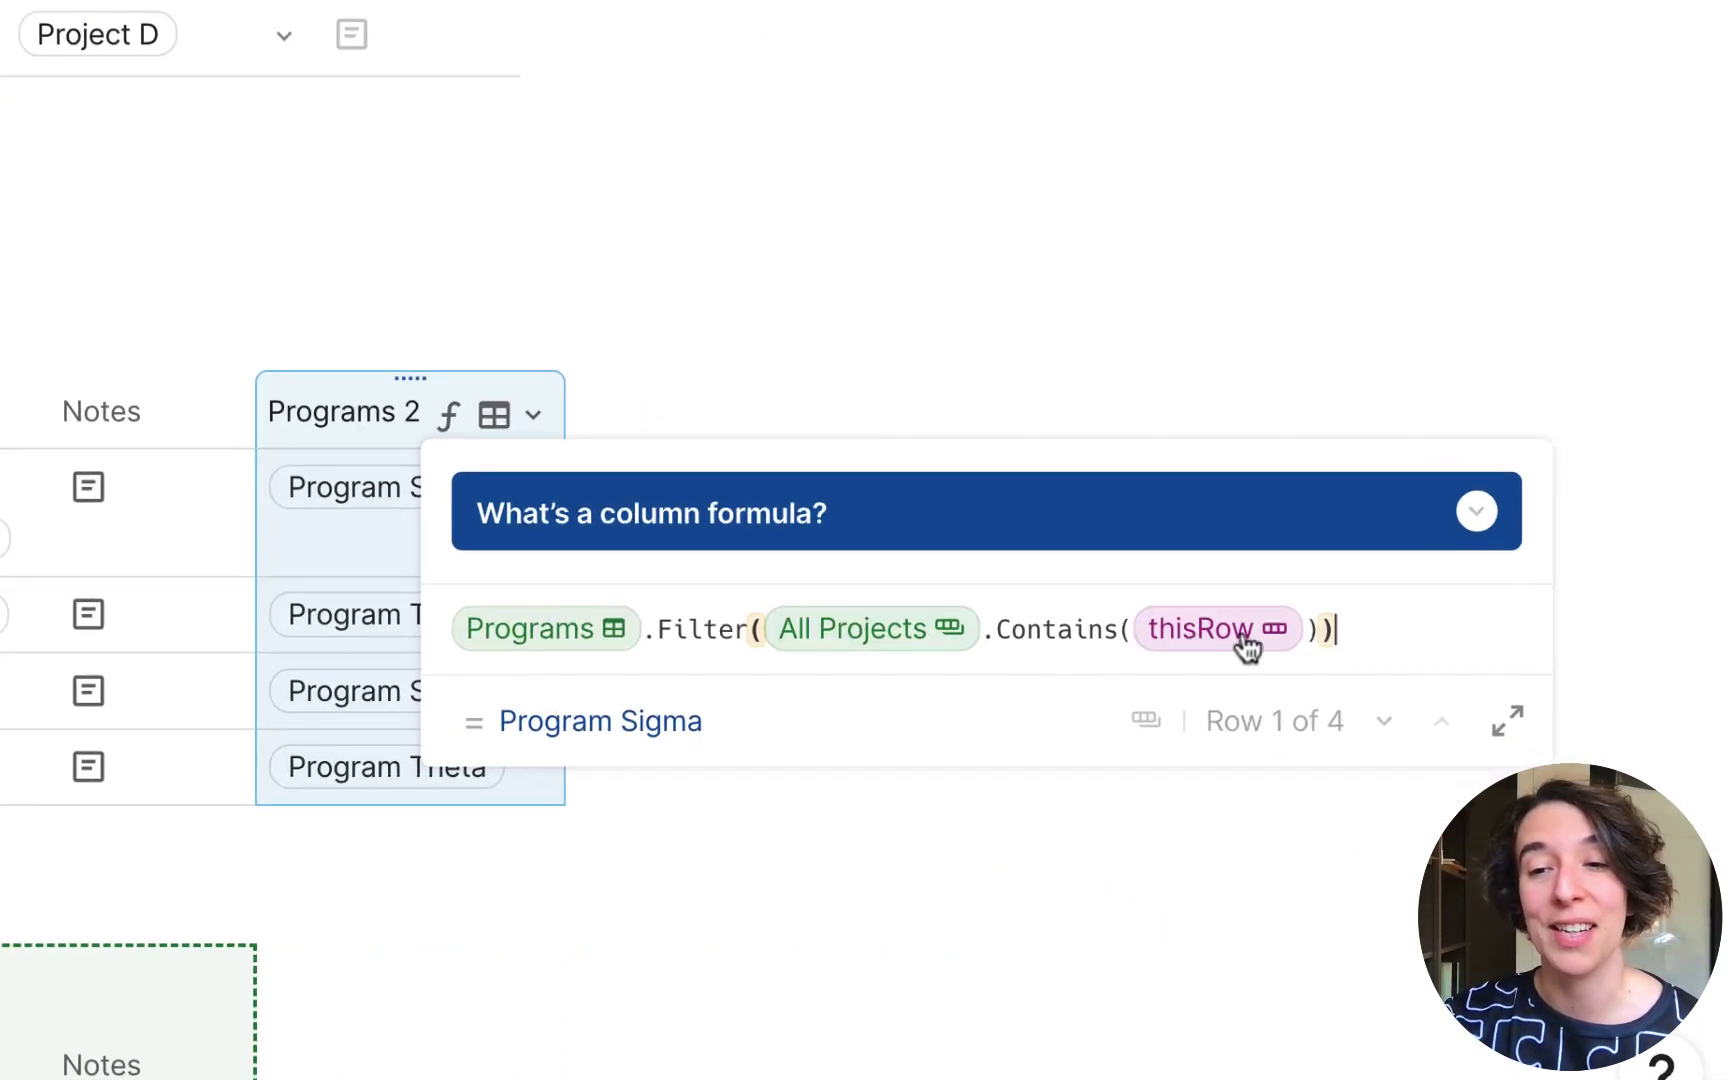